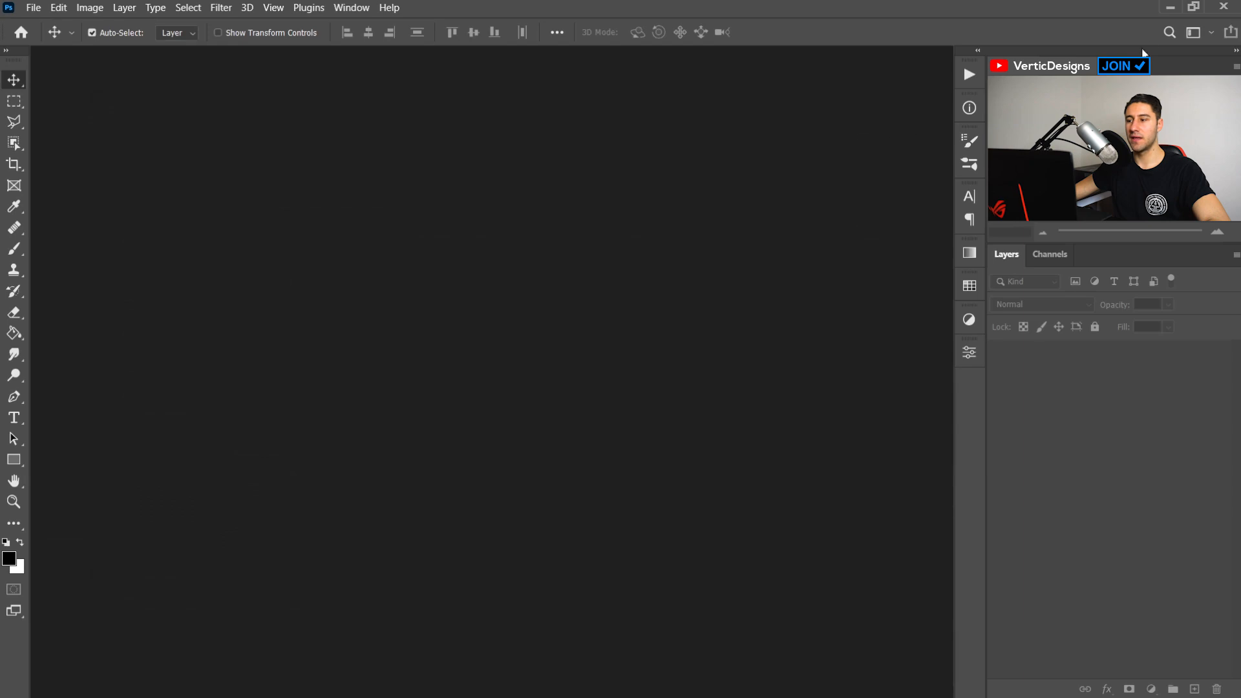
Open pexels-ali-pazani-2681741.jpg from the video folder in Photoshop and unlock its Background layer
click(1224, 6)
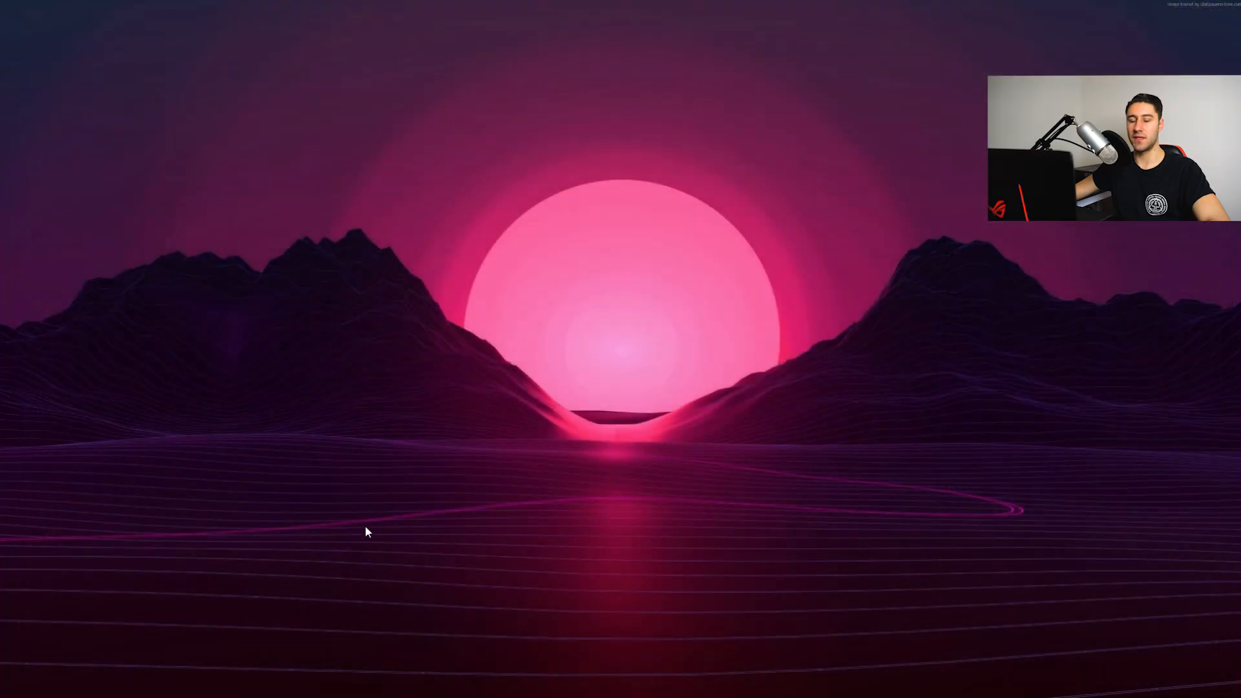
click(339, 683)
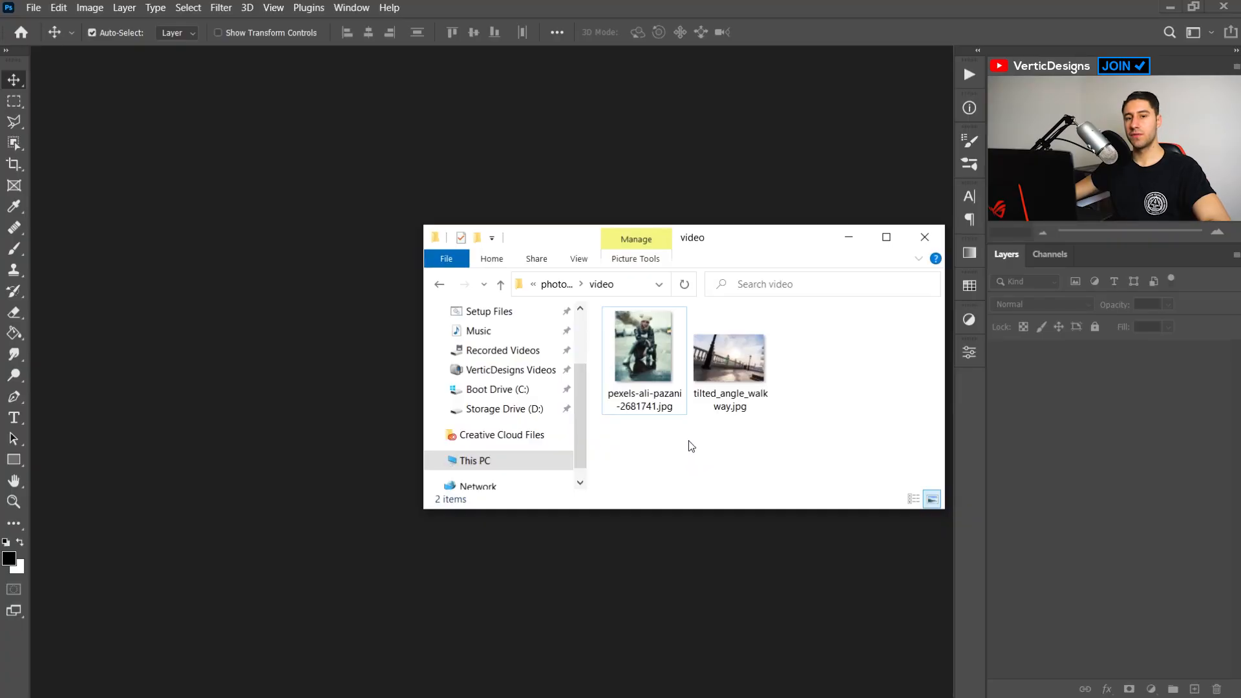
drag(667, 362, 207, 264)
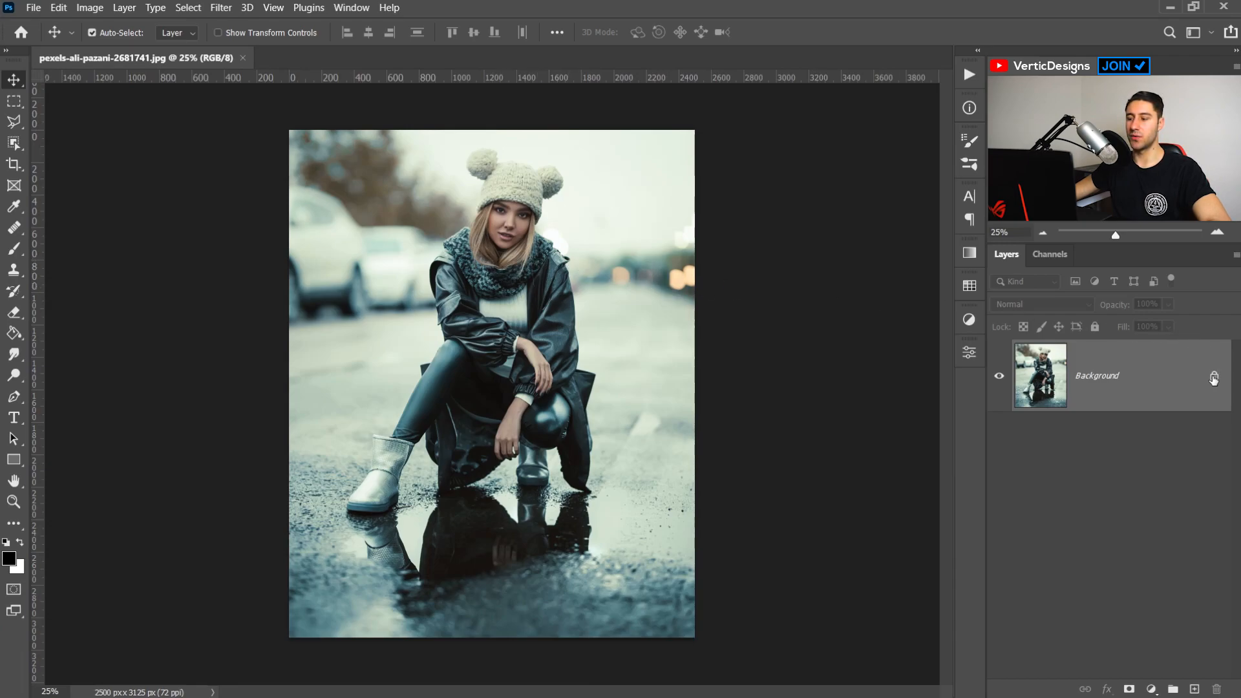
click(1213, 379)
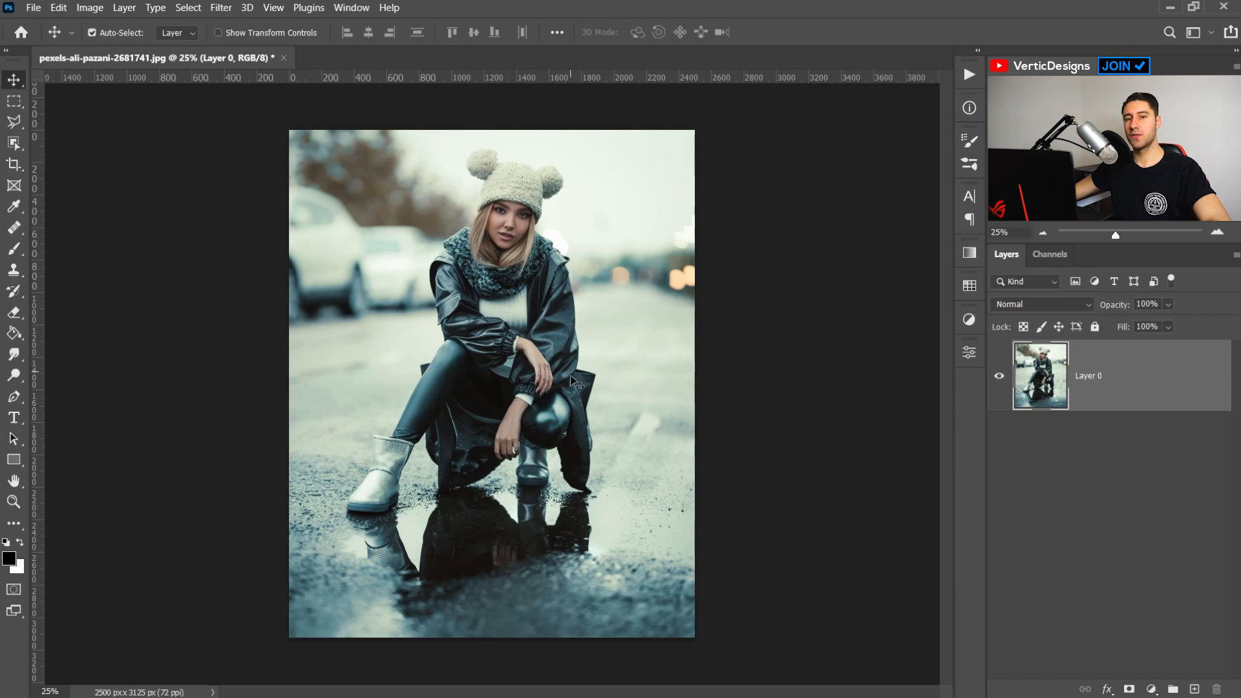
Activate the Content-Aware Tracing Tool and review its path thickness and color choices
click(16, 396)
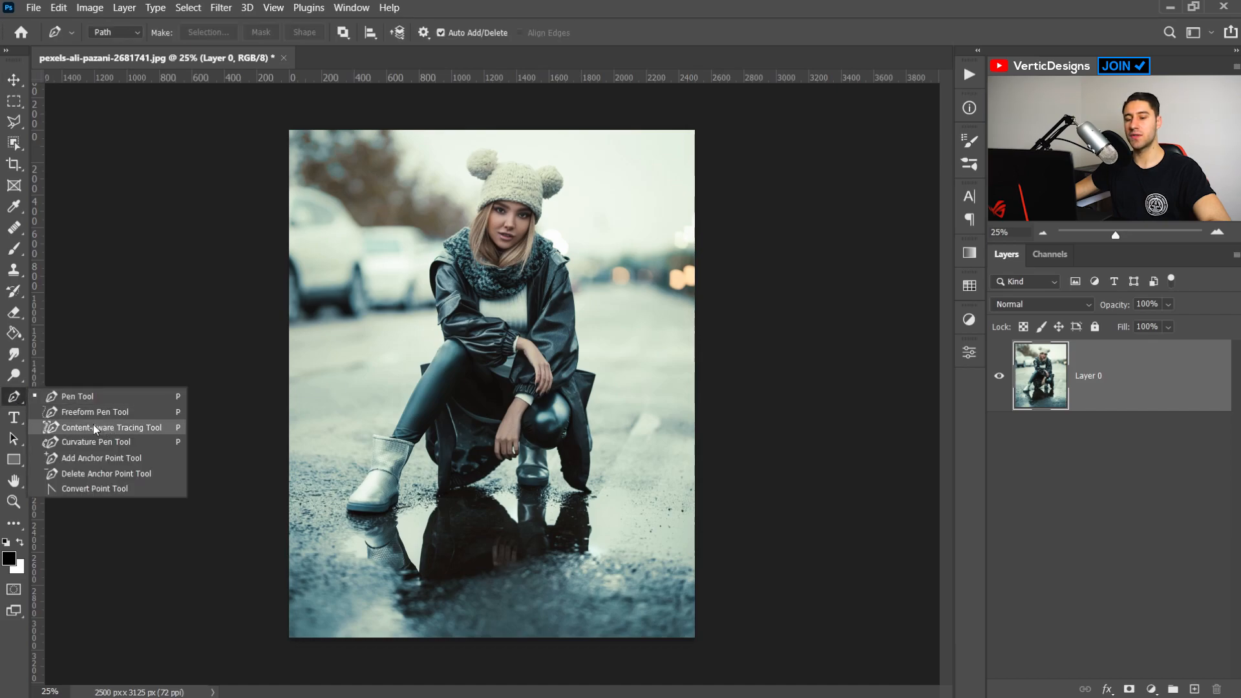
click(129, 429)
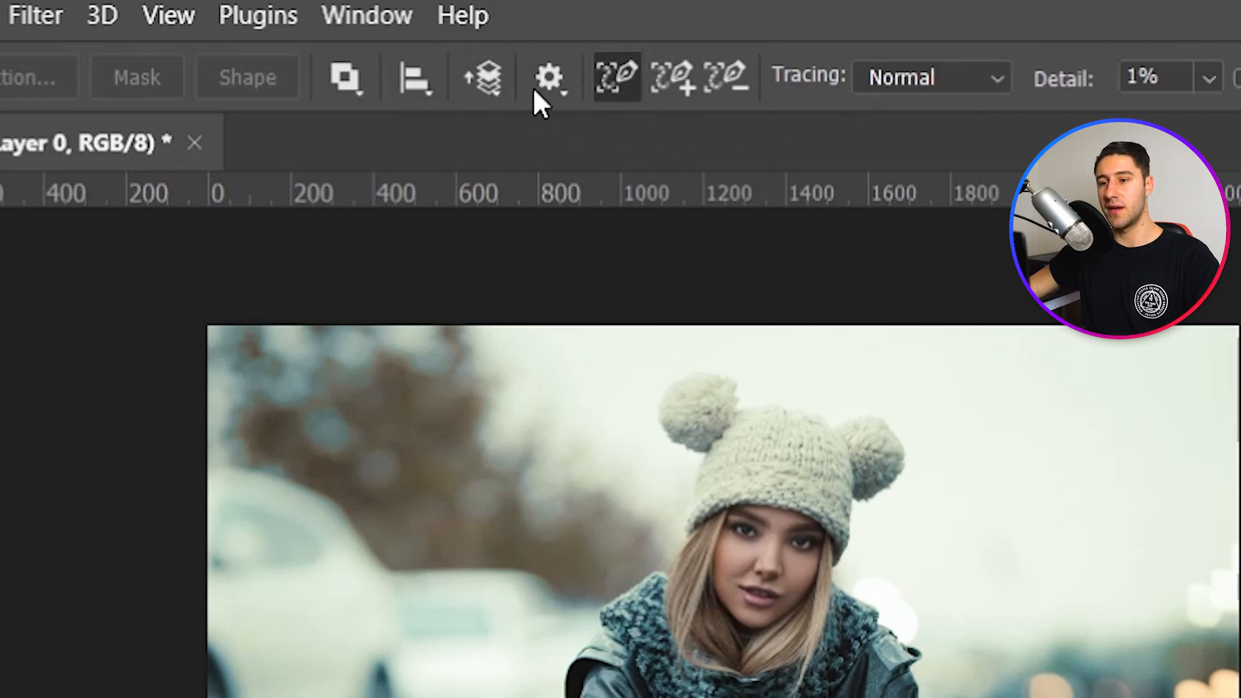
click(557, 76)
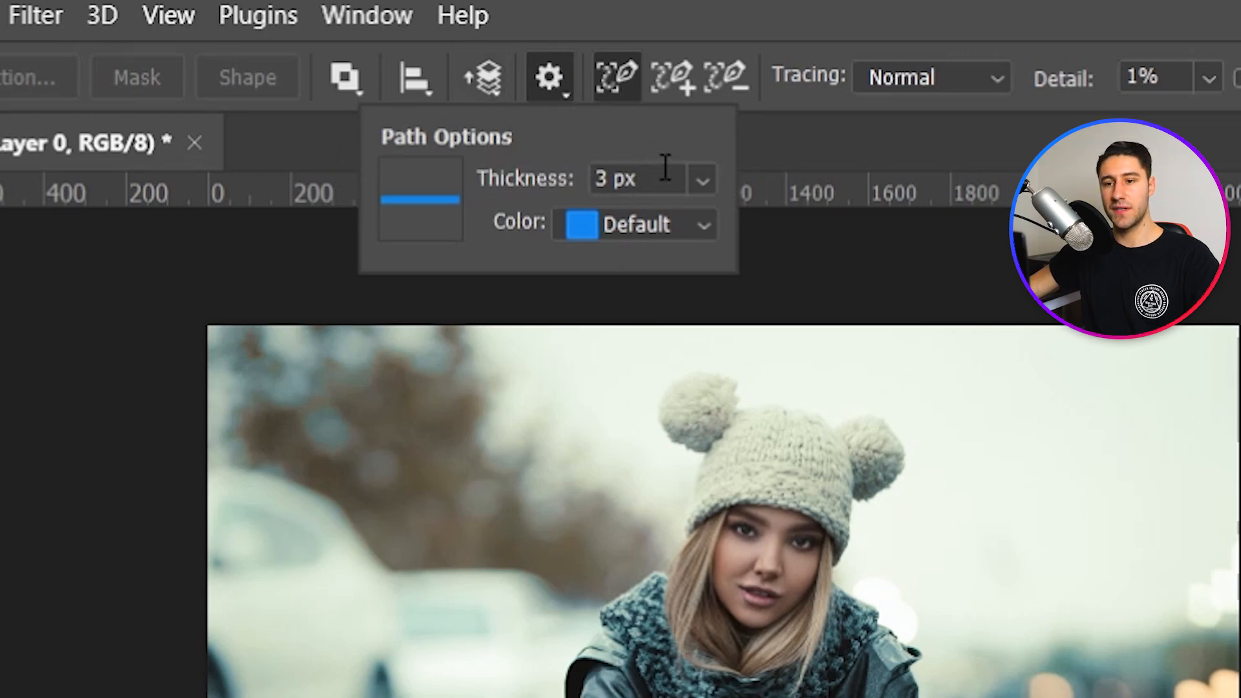
click(697, 178)
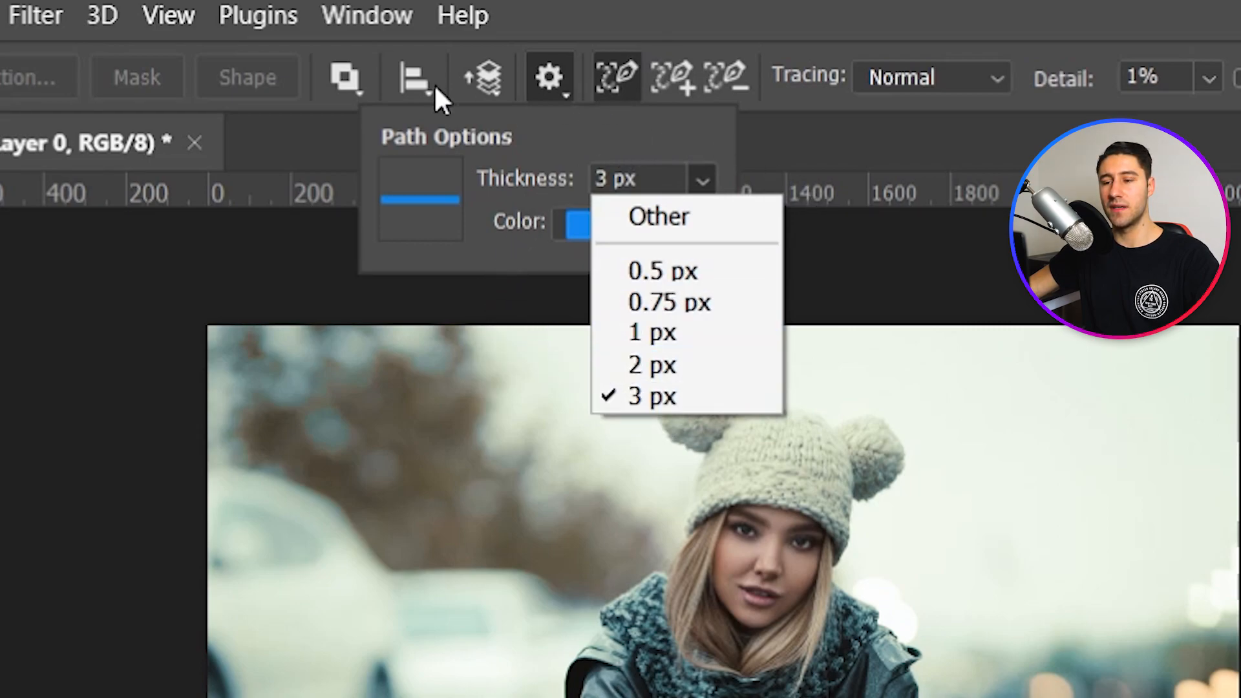
click(487, 106)
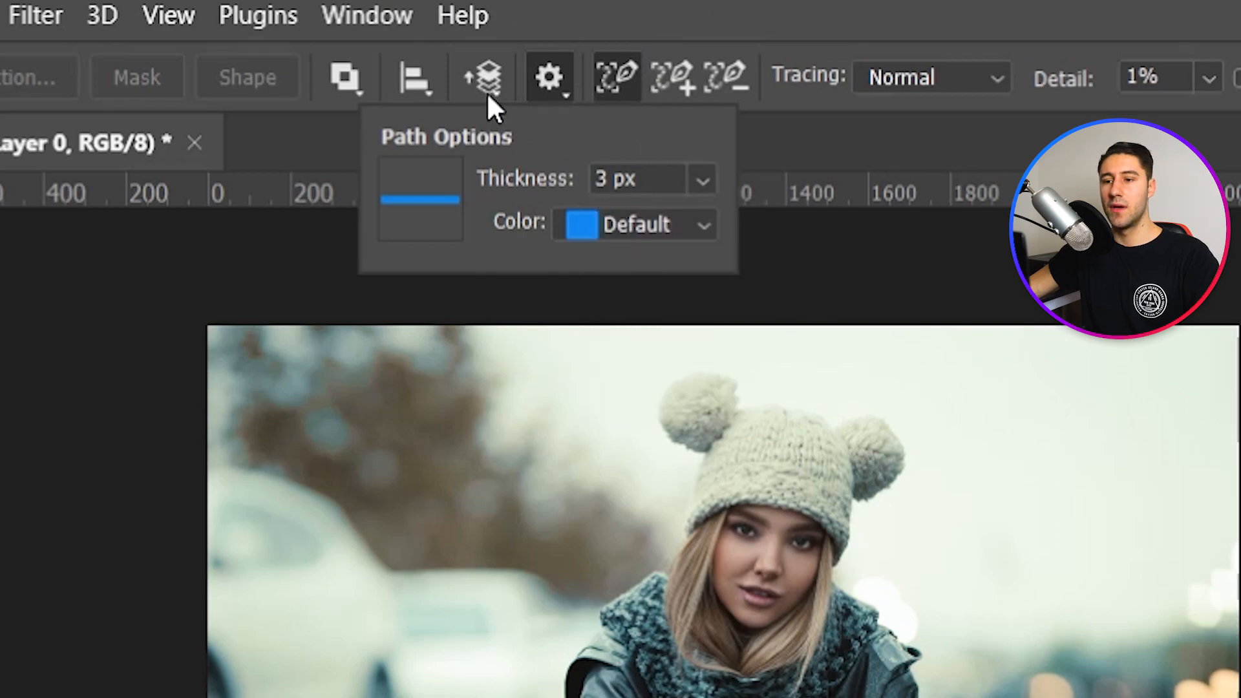
click(646, 225)
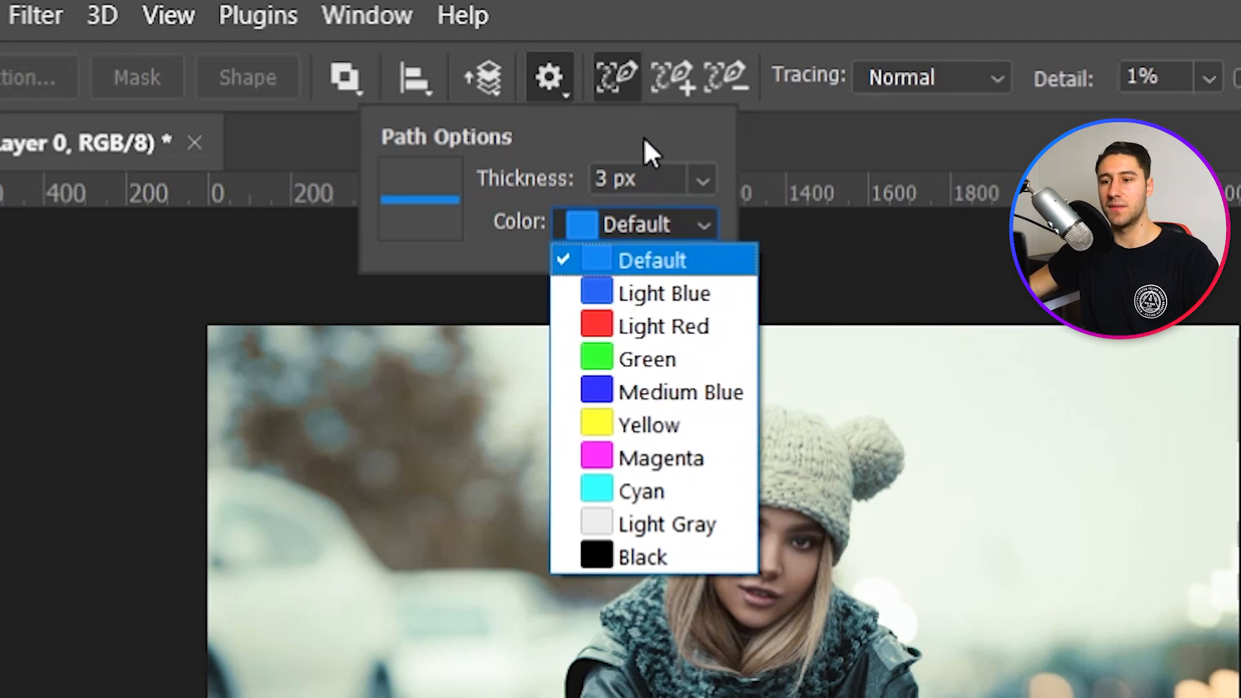
click(579, 119)
click(555, 19)
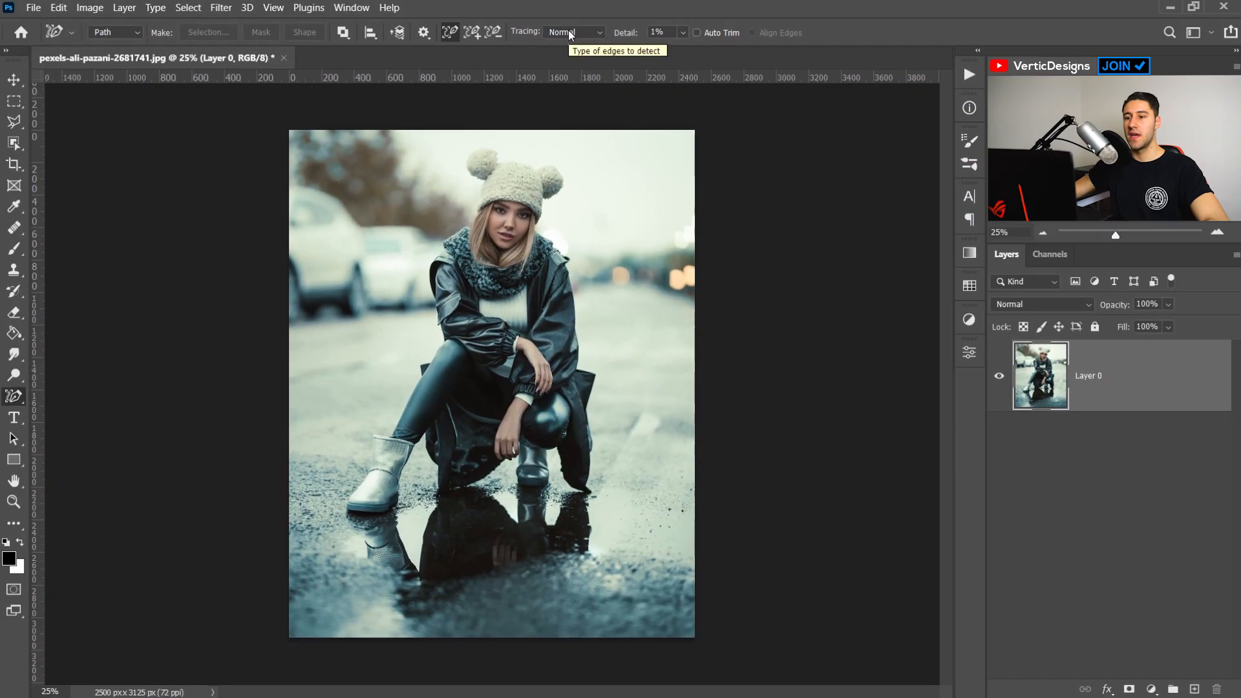
Set the tracing mode to Normal and the detail to 26%, with Auto Trim enabled
click(569, 33)
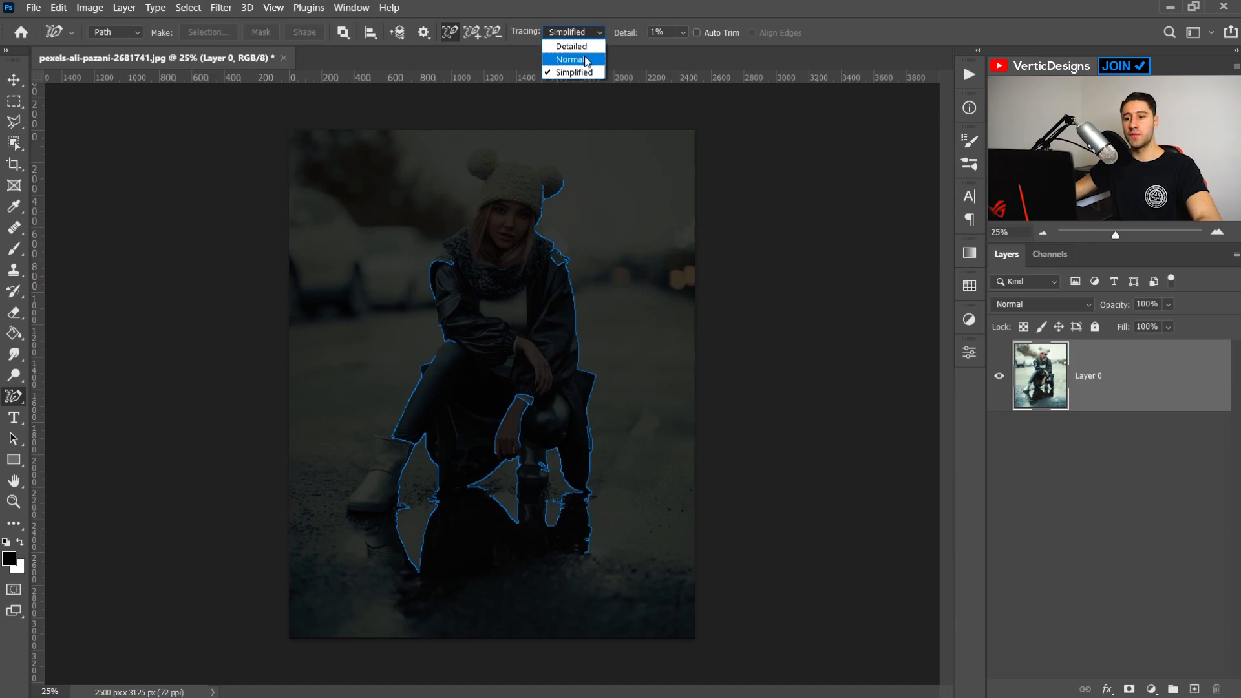
click(586, 62)
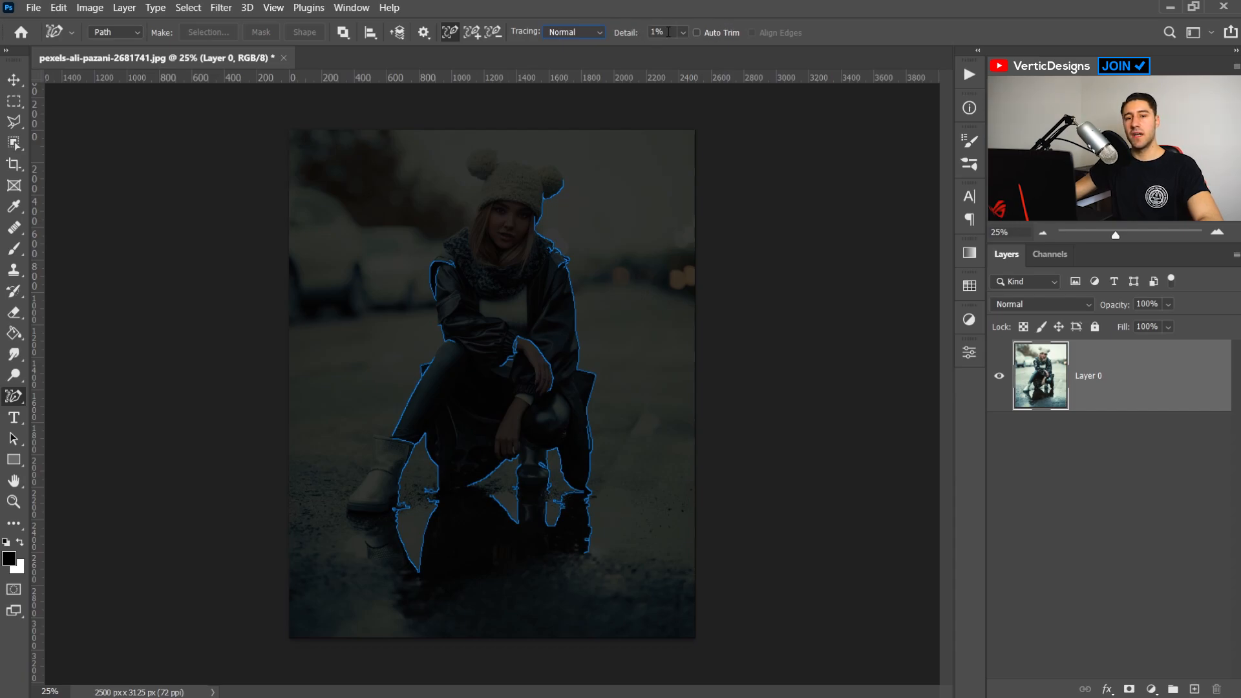
click(682, 35)
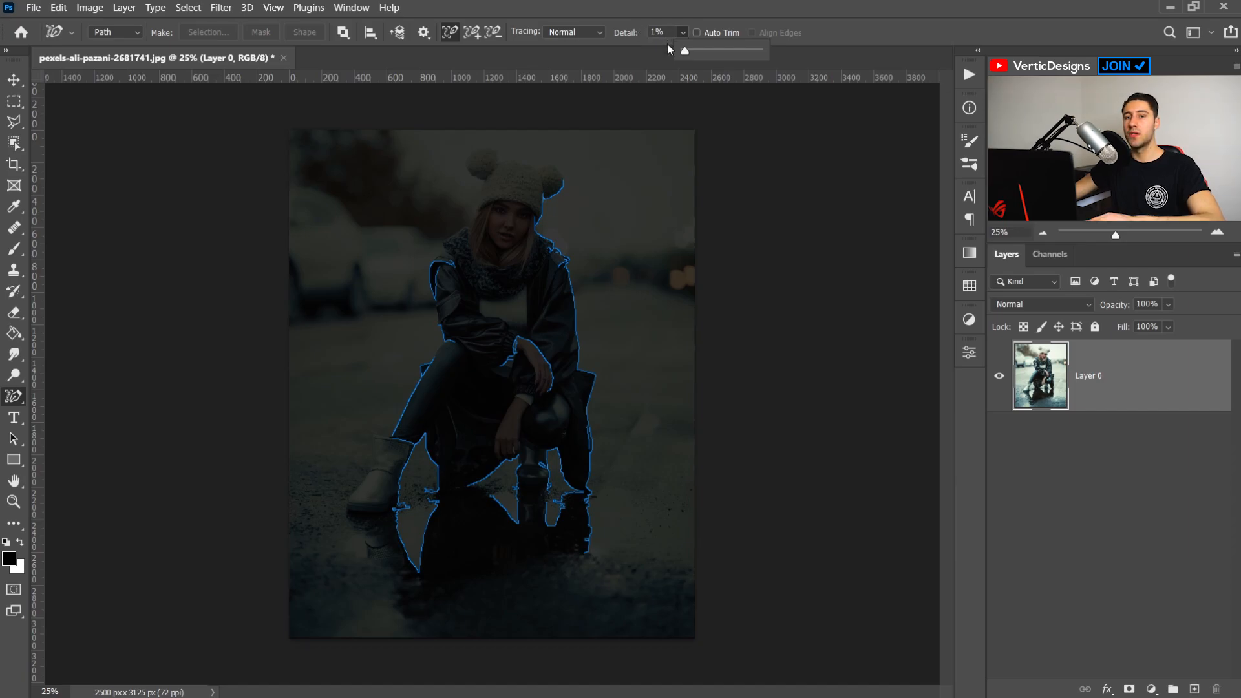
drag(685, 52, 759, 55)
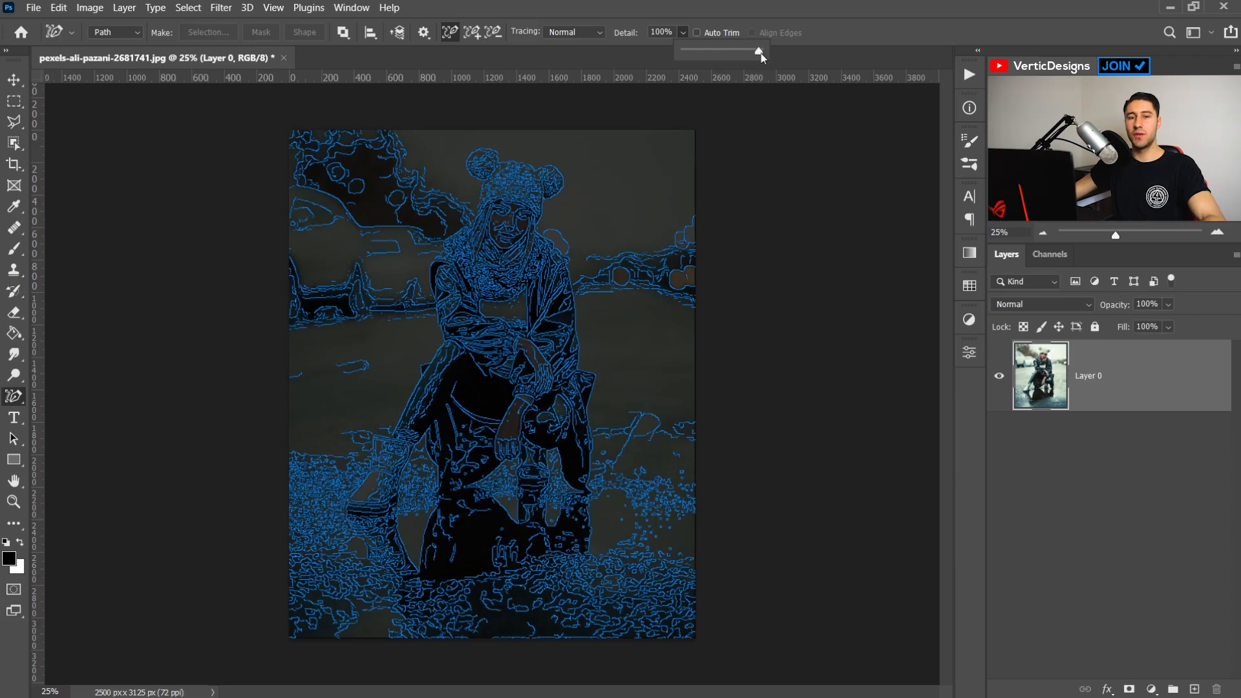
drag(761, 53, 704, 51)
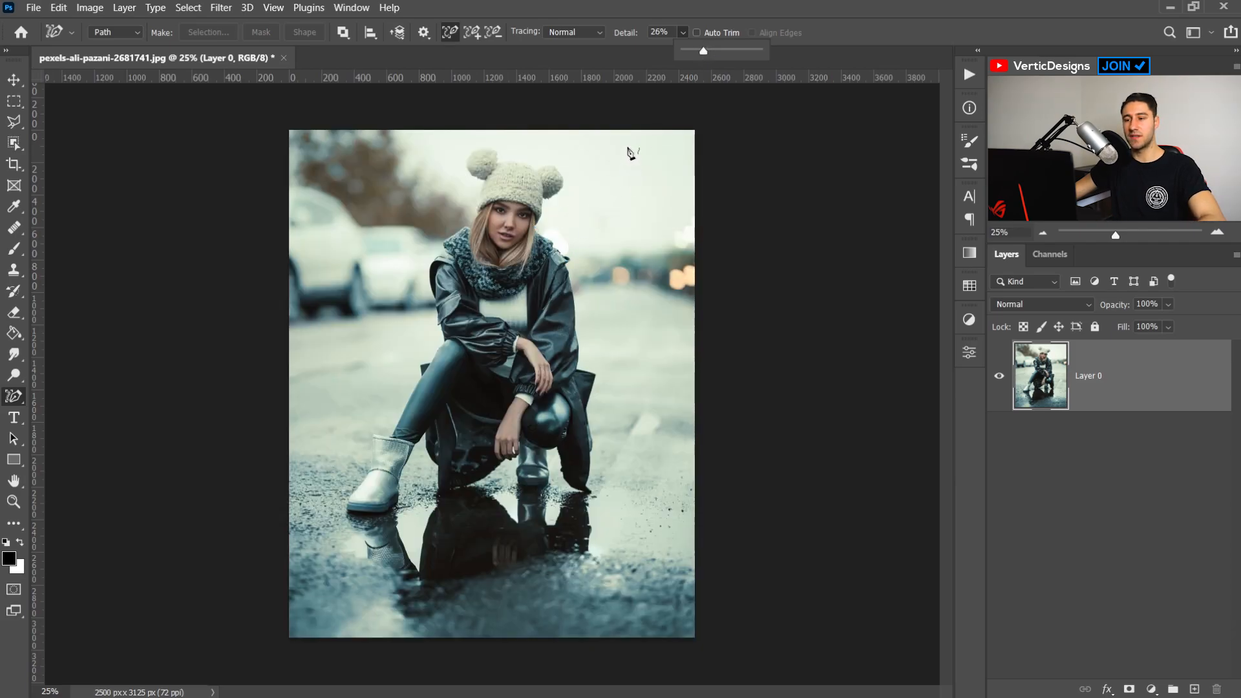
click(655, 5)
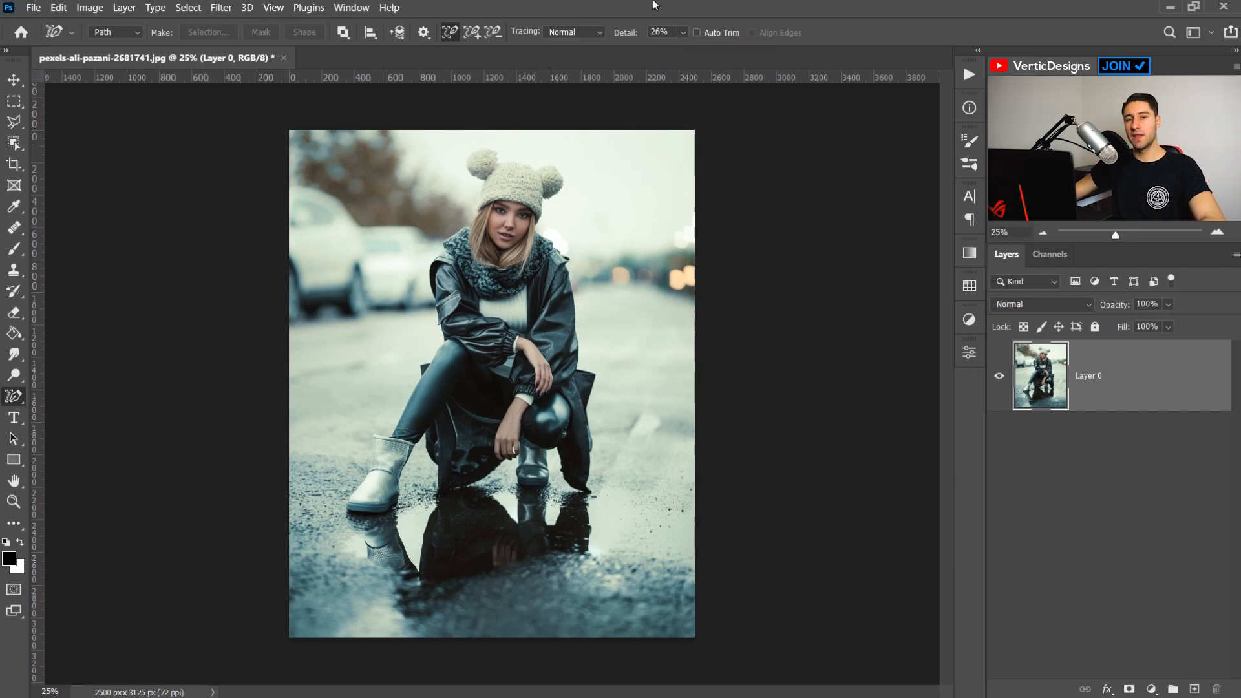
click(697, 33)
Trace a path along the outer edge of the black jacket gap at the woman's shoulder beside the parked cars
scroll(387, 184, up, 3)
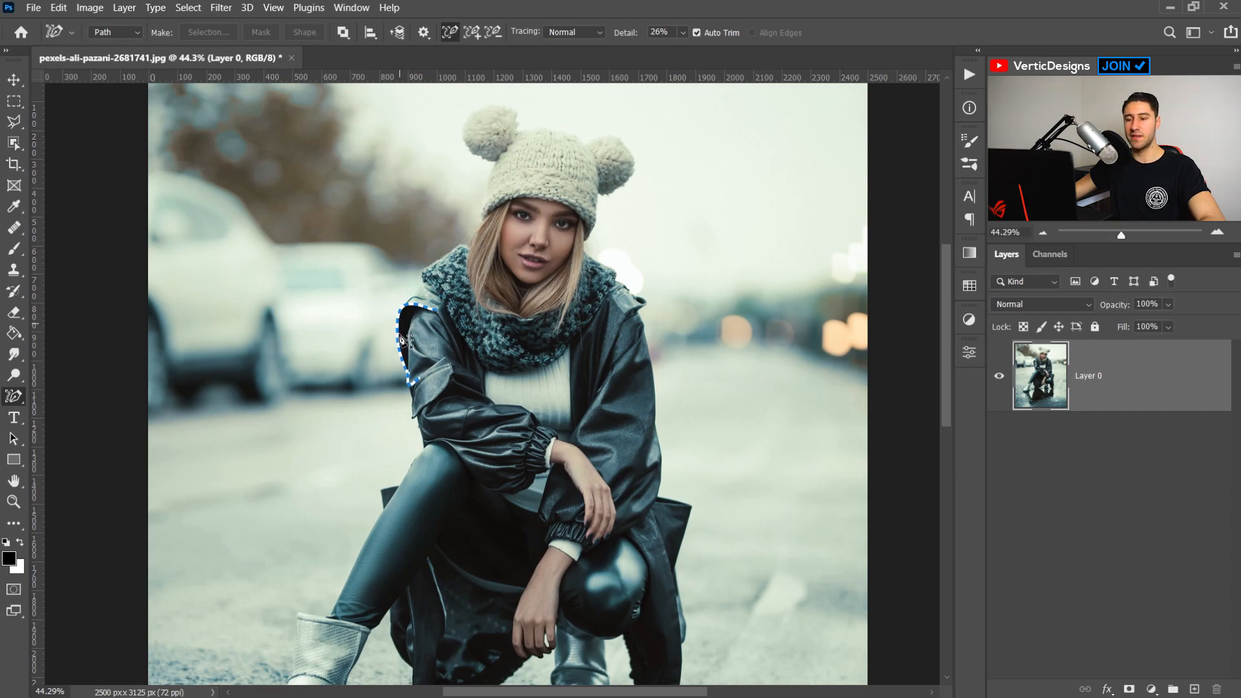
click(402, 314)
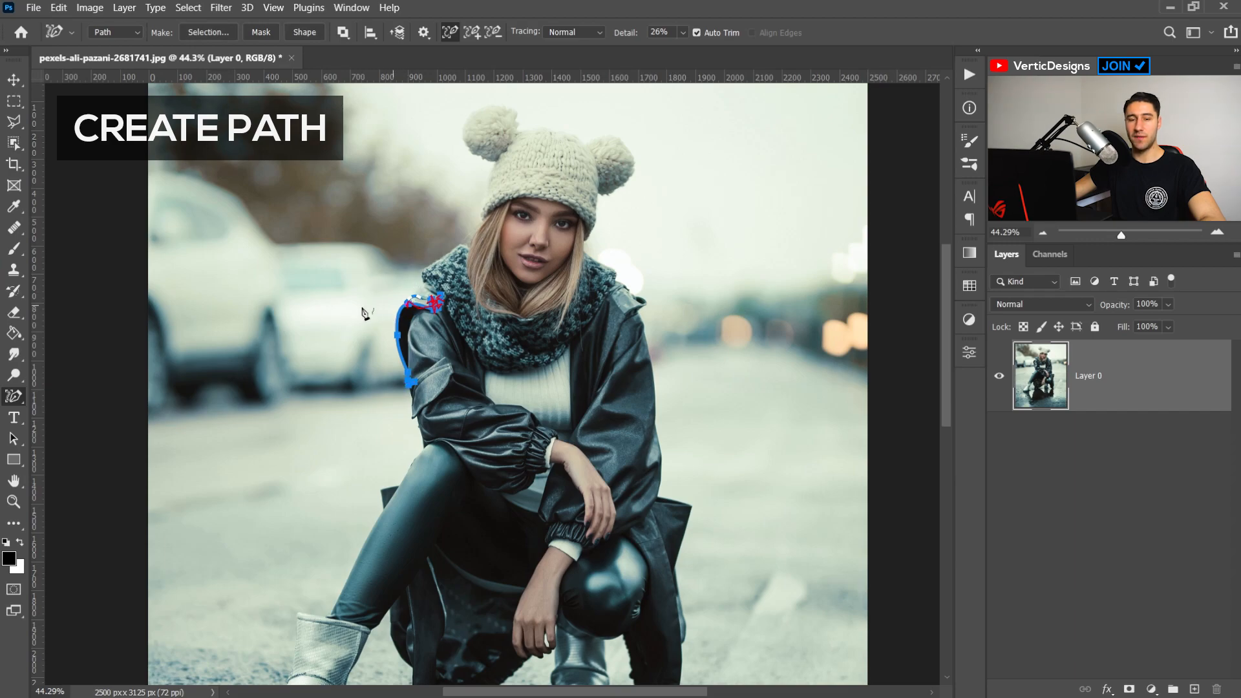
scroll(373, 320, up, 5)
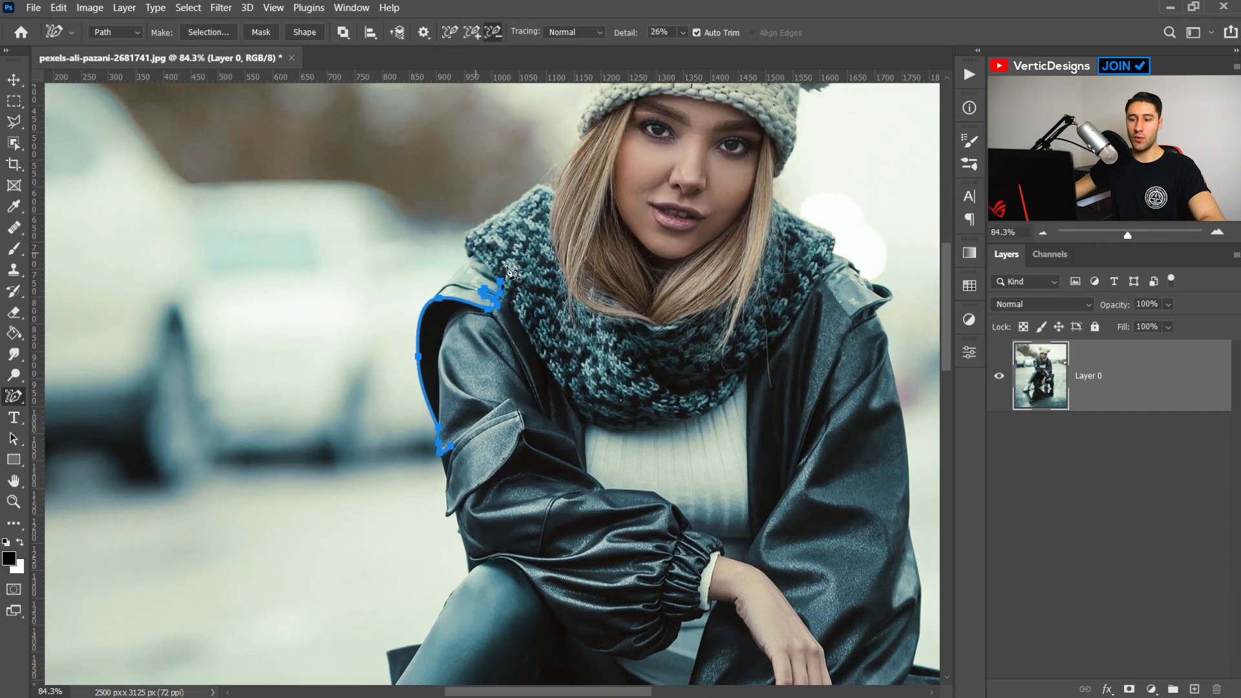
scroll(380, 357, up, 2)
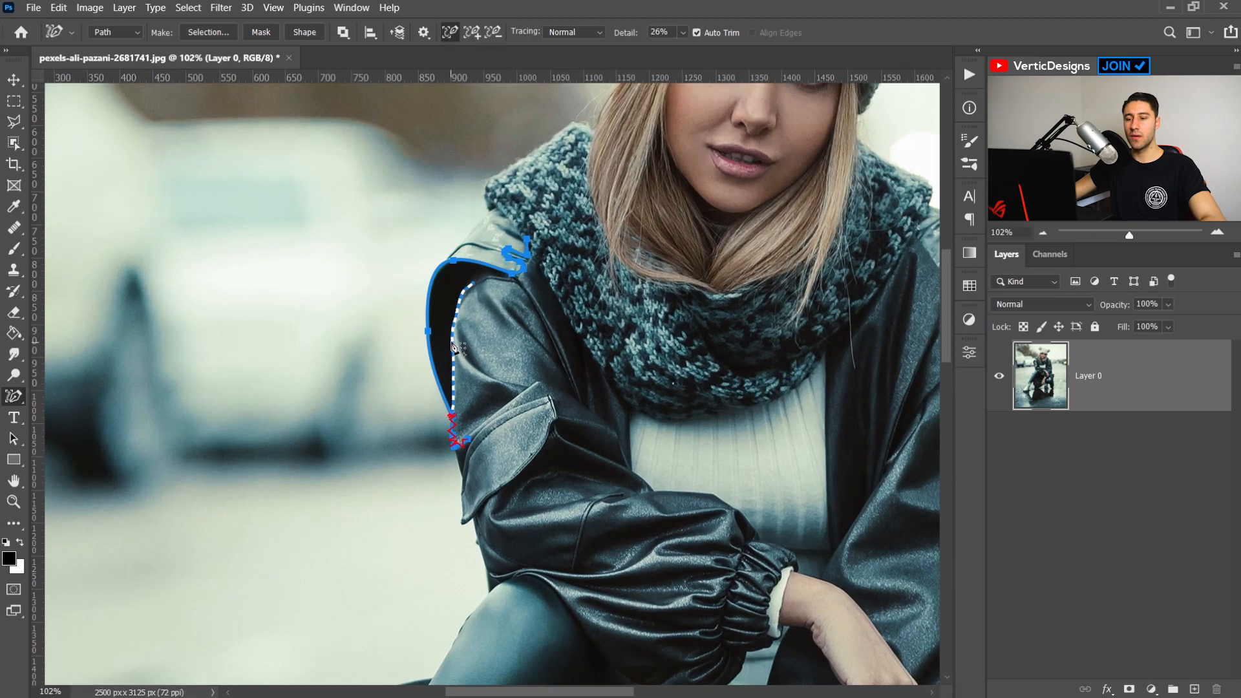
click(458, 356)
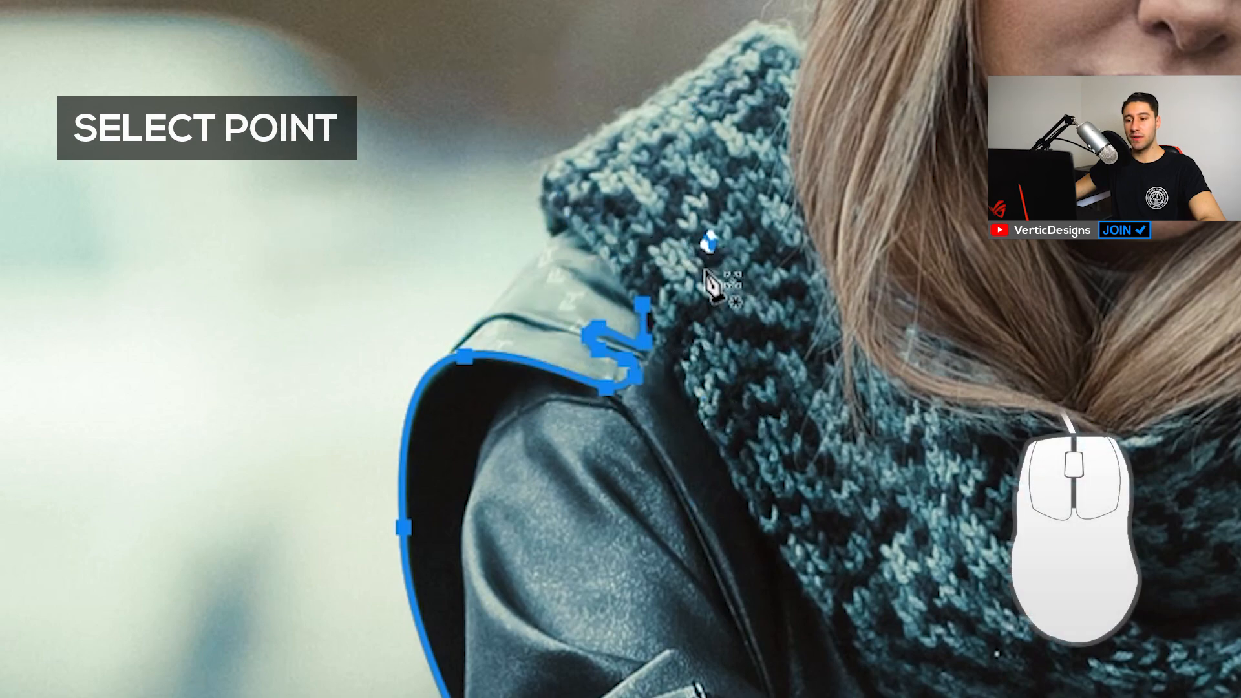
Move the path's end anchor point from the scarf out onto the blurred background and bend its segment with the direction handle
click(646, 310)
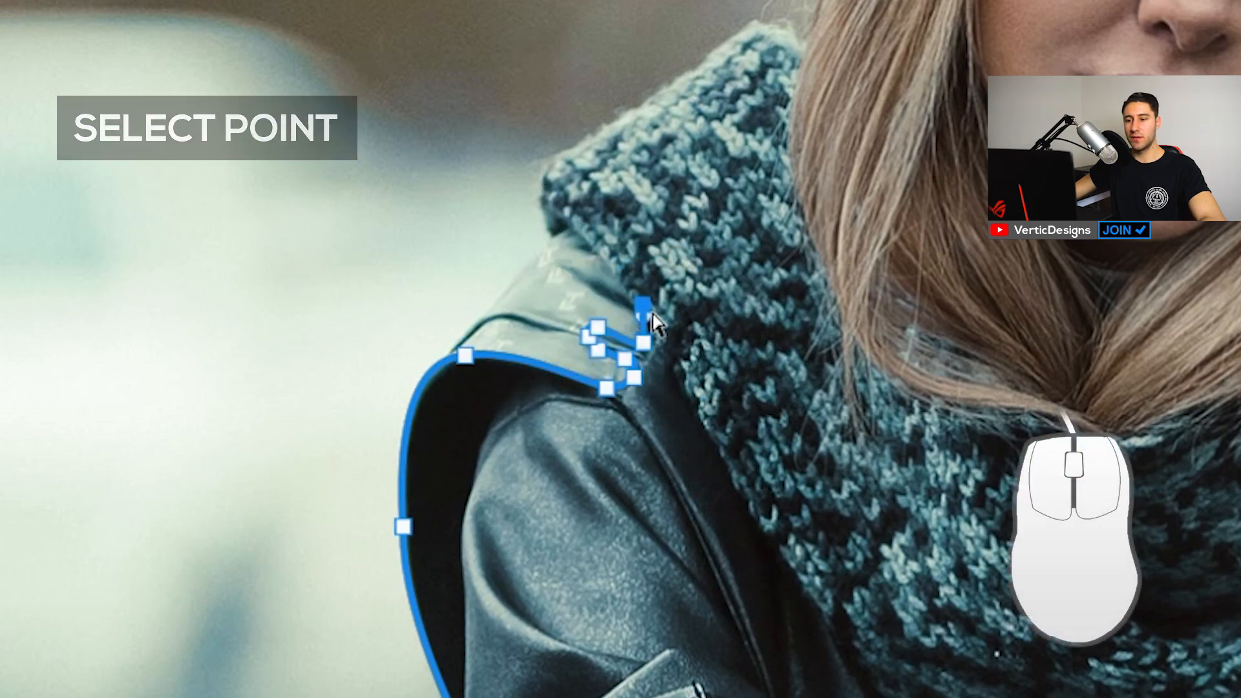
drag(648, 310, 392, 184)
mouse_move(334, 154)
mouse_down()
mouse_move(344, 108)
mouse_move(583, 296)
mouse_move(568, 252)
mouse_up()
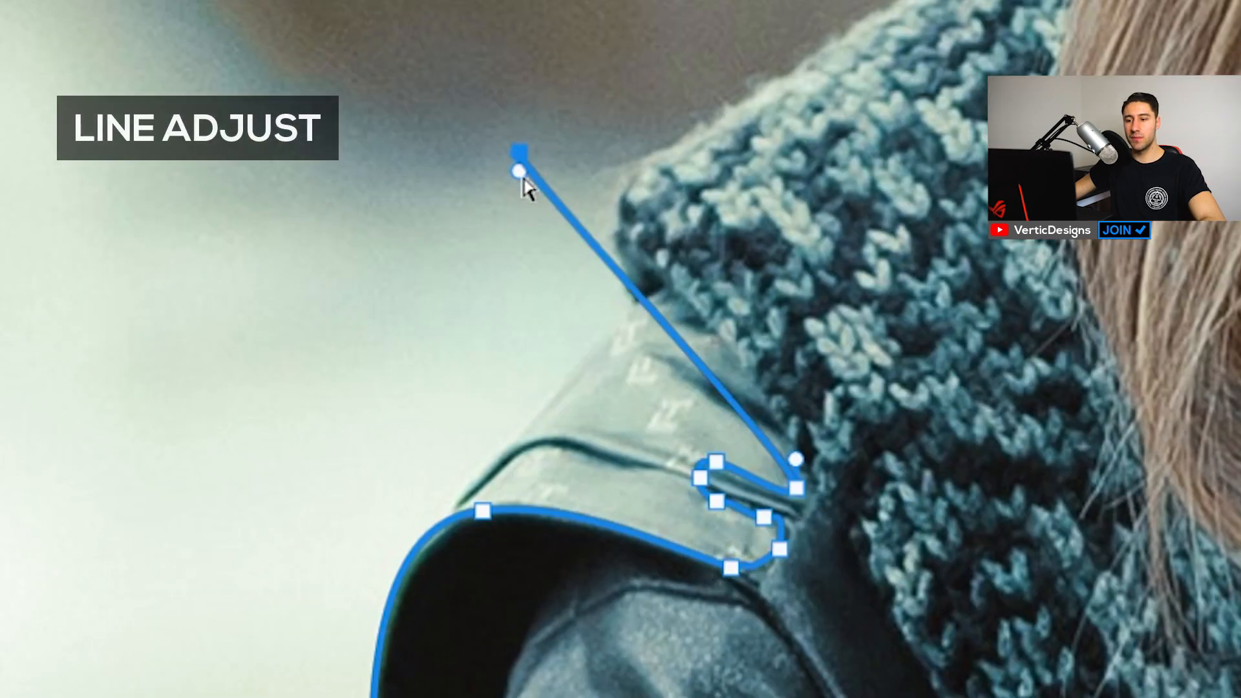
drag(518, 181, 807, 193)
Add an anchor point on the curved end segment, try repositioning it, and delete that point again
right_click(712, 246)
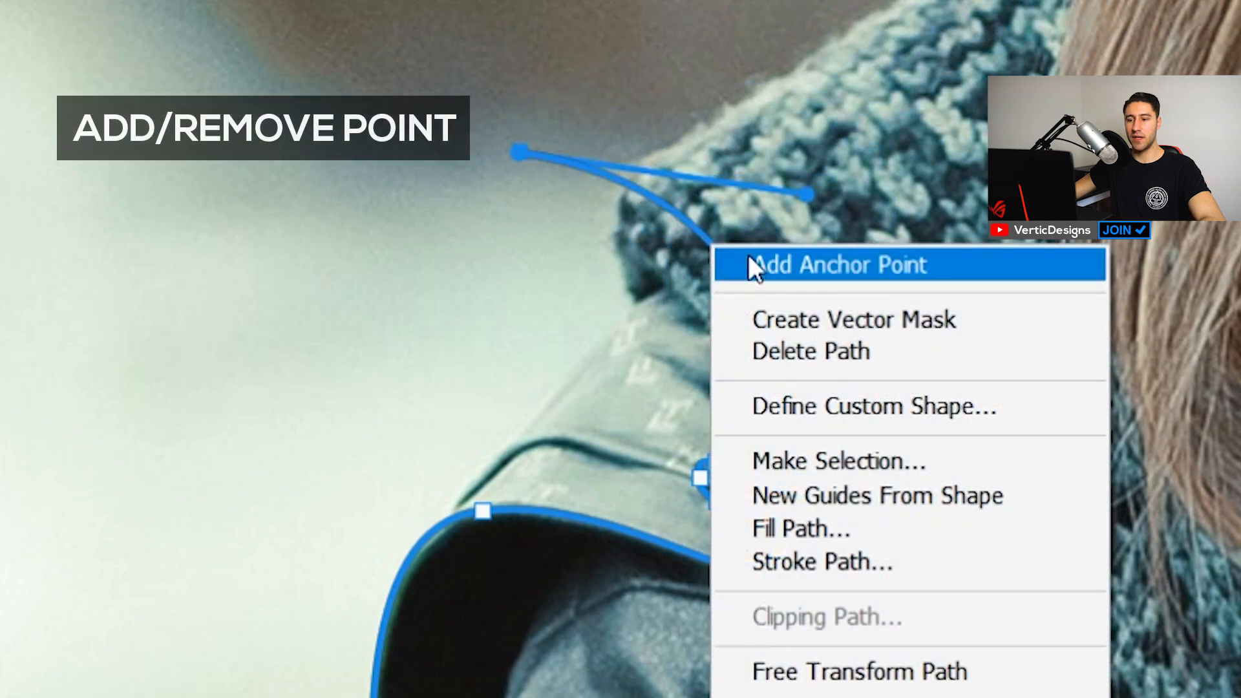
click(787, 266)
drag(695, 280, 427, 380)
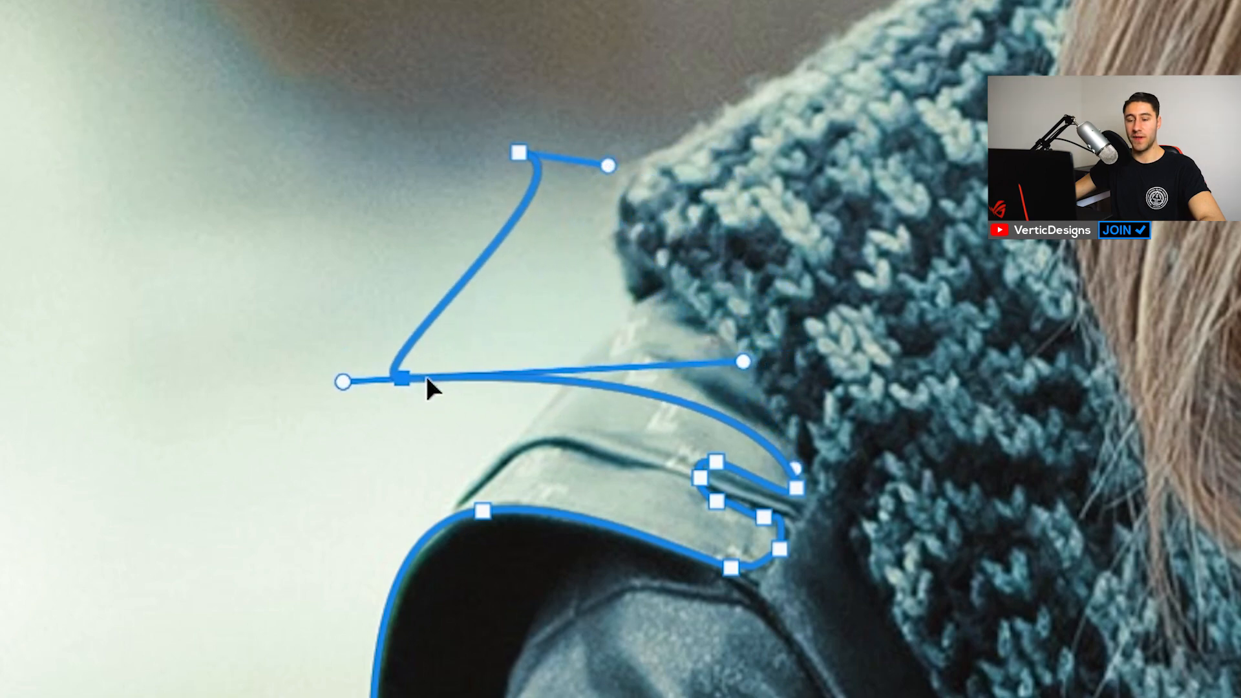
key(ctrl+z)
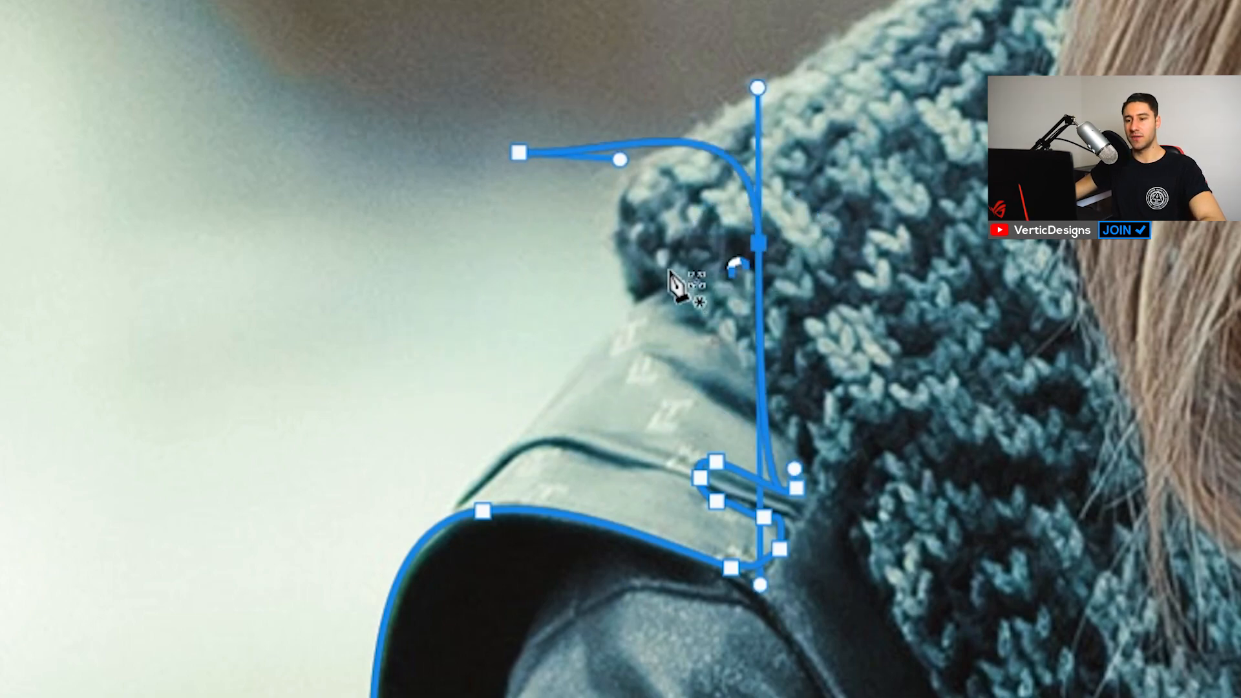
right_click(760, 247)
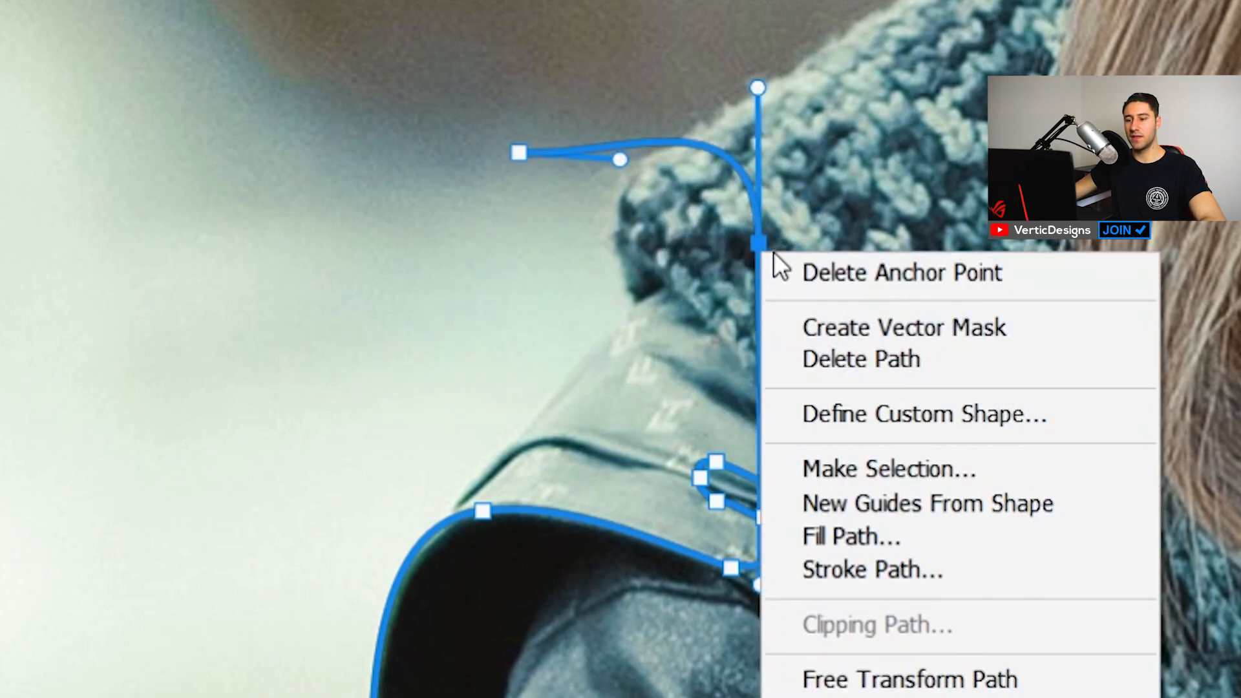
click(807, 271)
Reshape the end segment into a smooth arc over the scarf with the end point's direction handle
drag(812, 173, 675, 100)
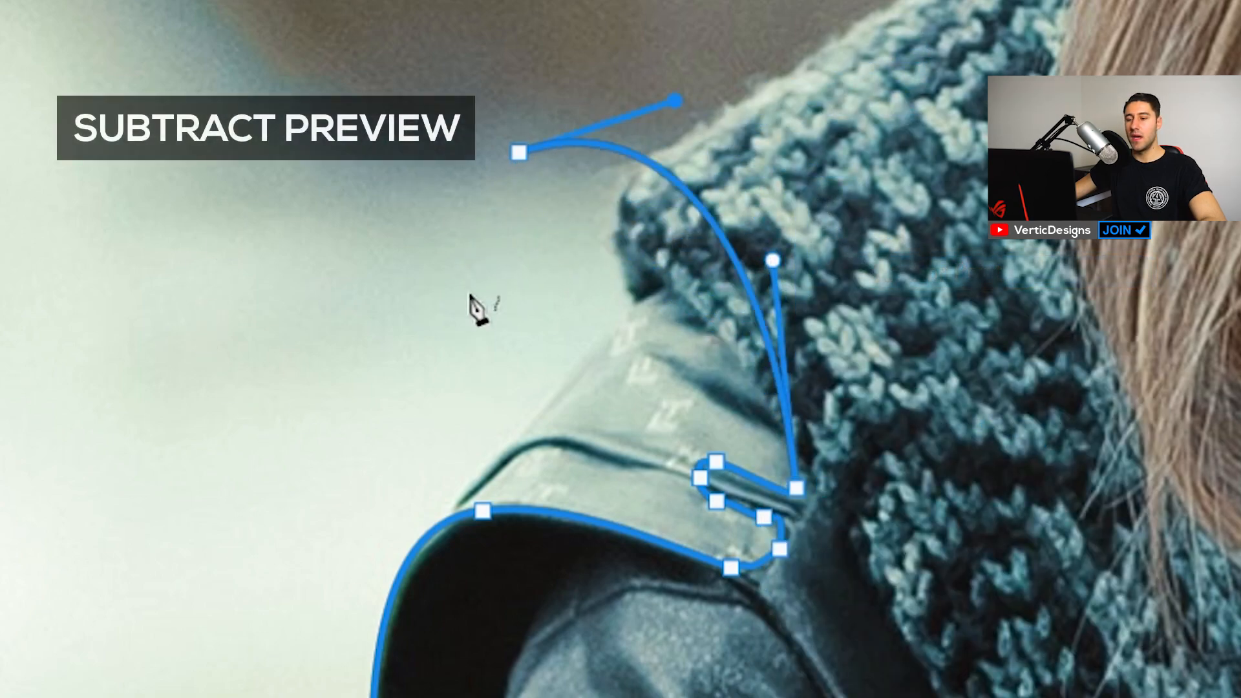
Subtract the stray path section running from the top of the black jacket gap across the shoulder flap and over the scarf
scroll(523, 285, down, 3)
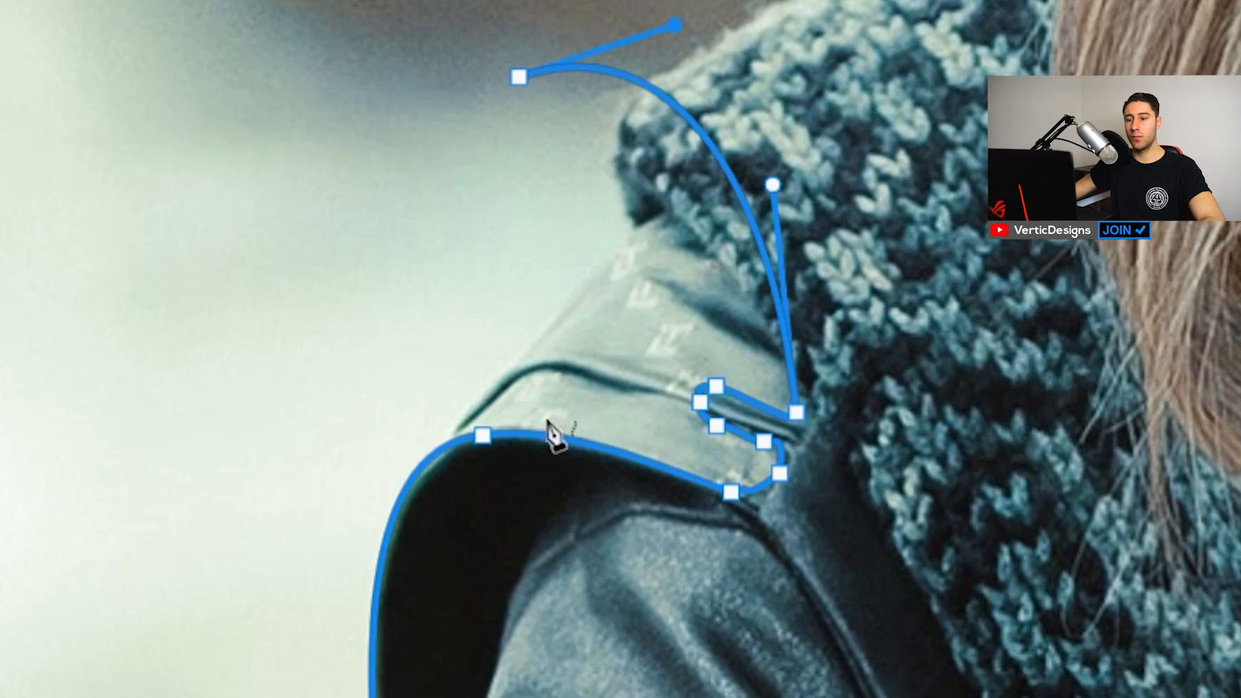
key(alt)
alt+click(482, 435)
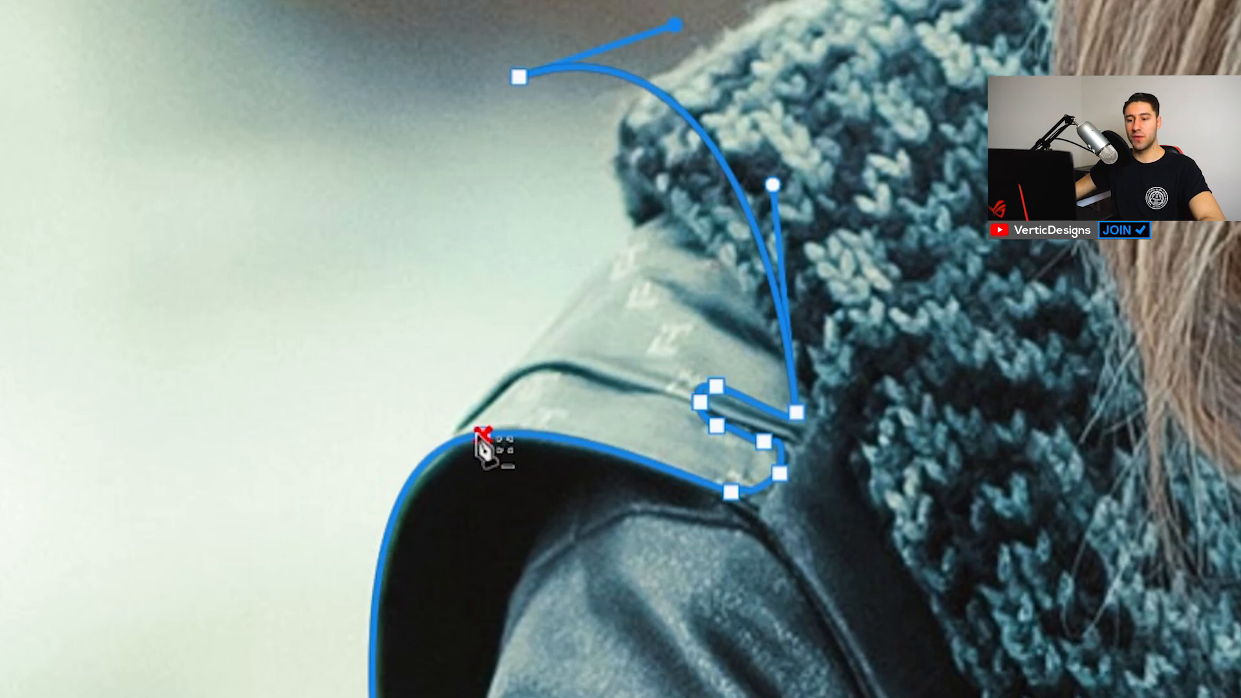
key(alt)
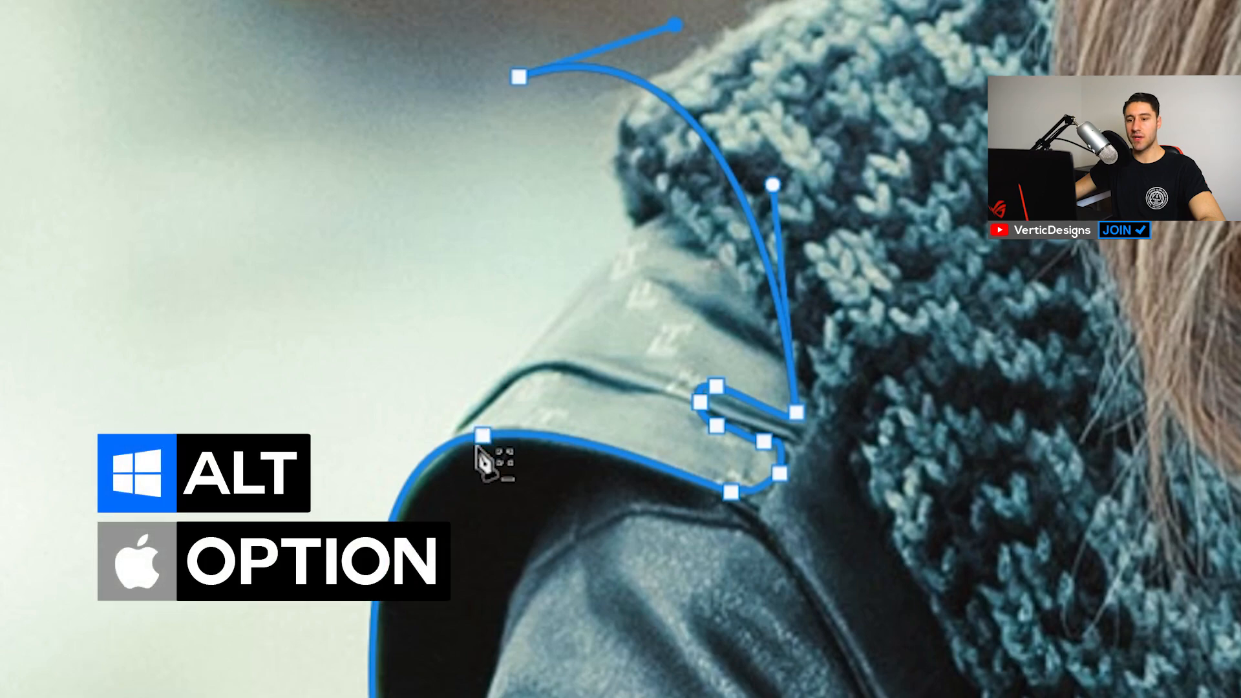
alt+click(485, 441)
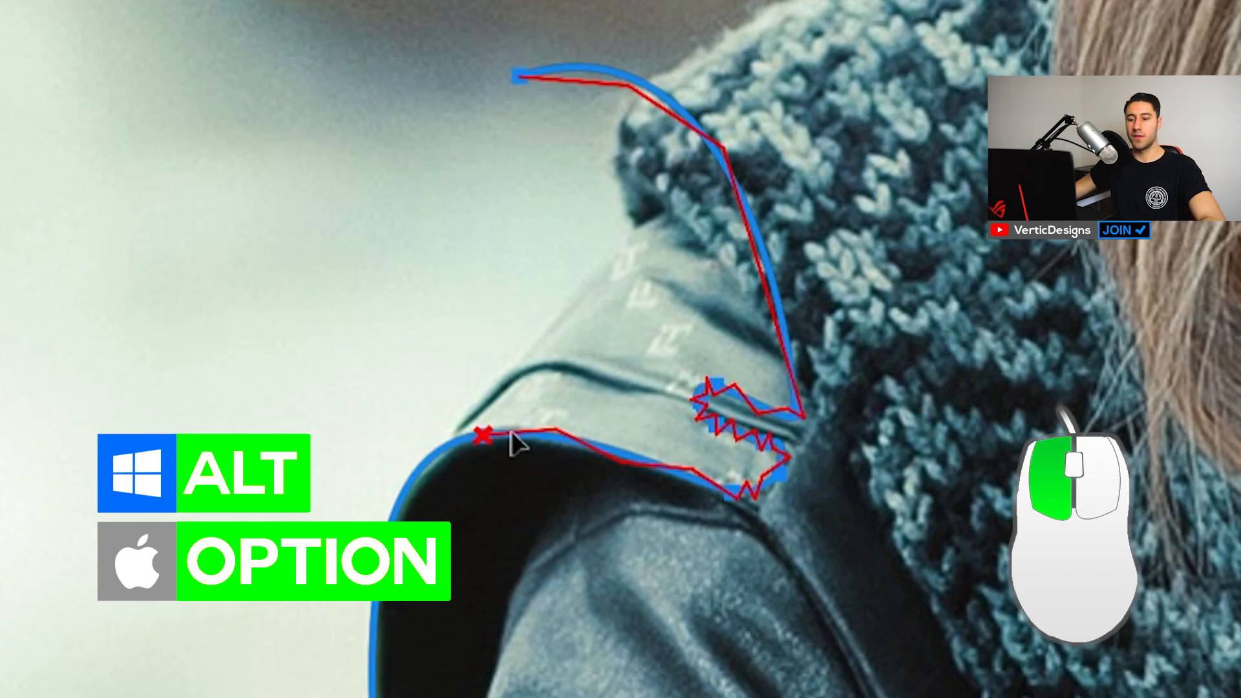
drag(506, 430, 554, 435)
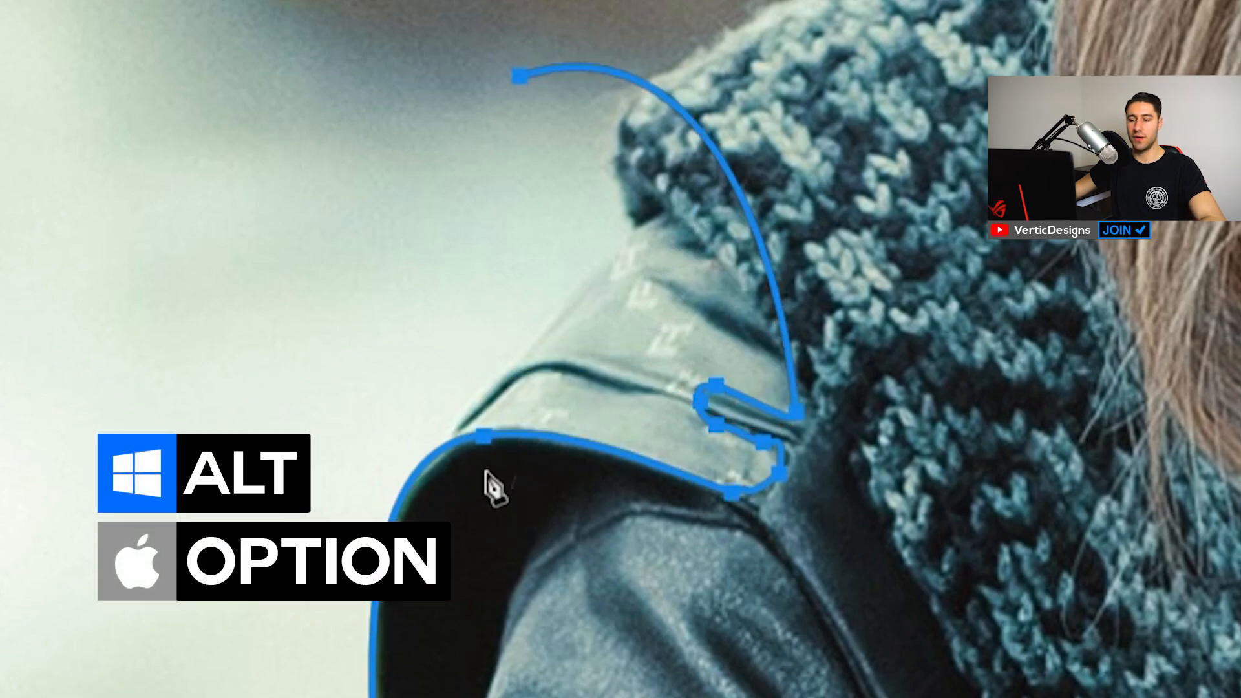
key(alt)
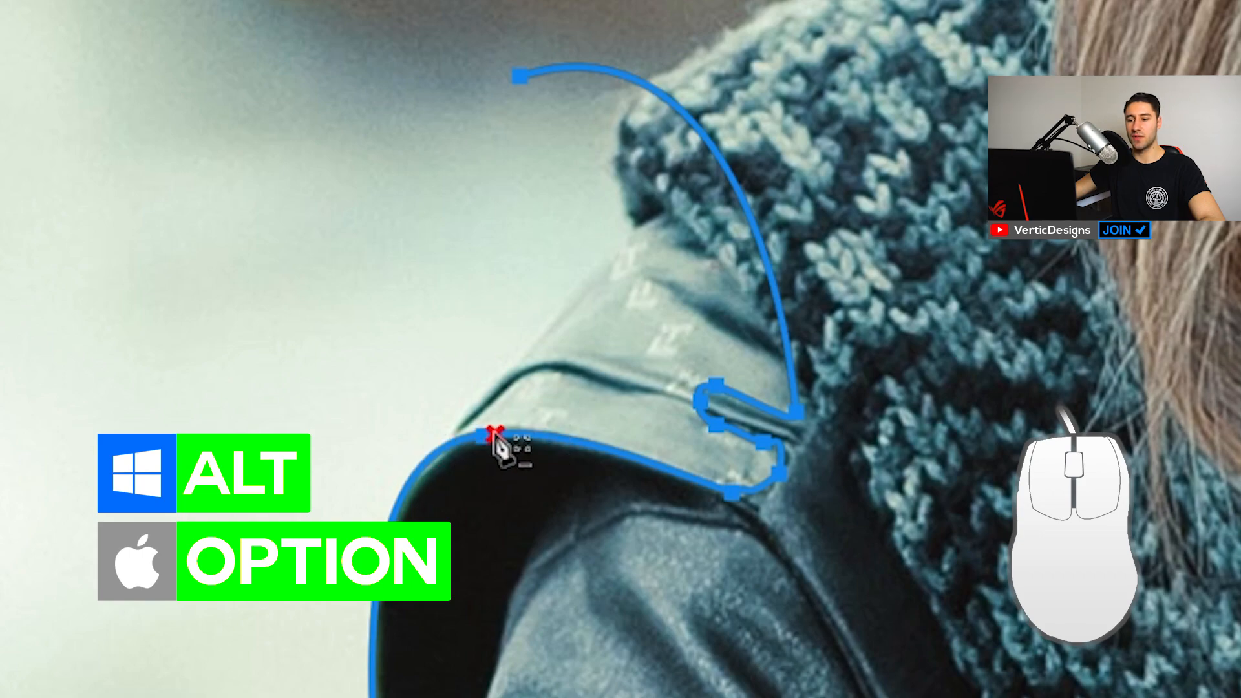
alt+click(495, 441)
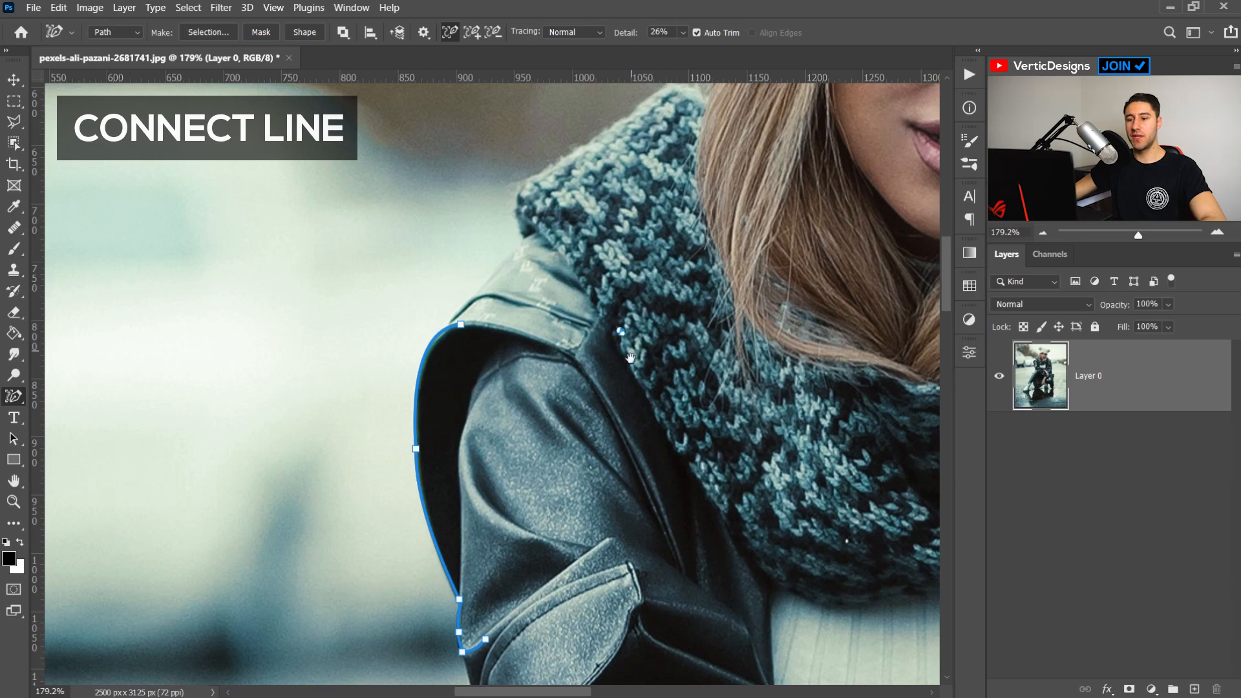
Trace a new path along the outer edge of the lower sleeve and down the upper thigh
drag(630, 358, 549, 277)
scroll(557, 352, down, 2)
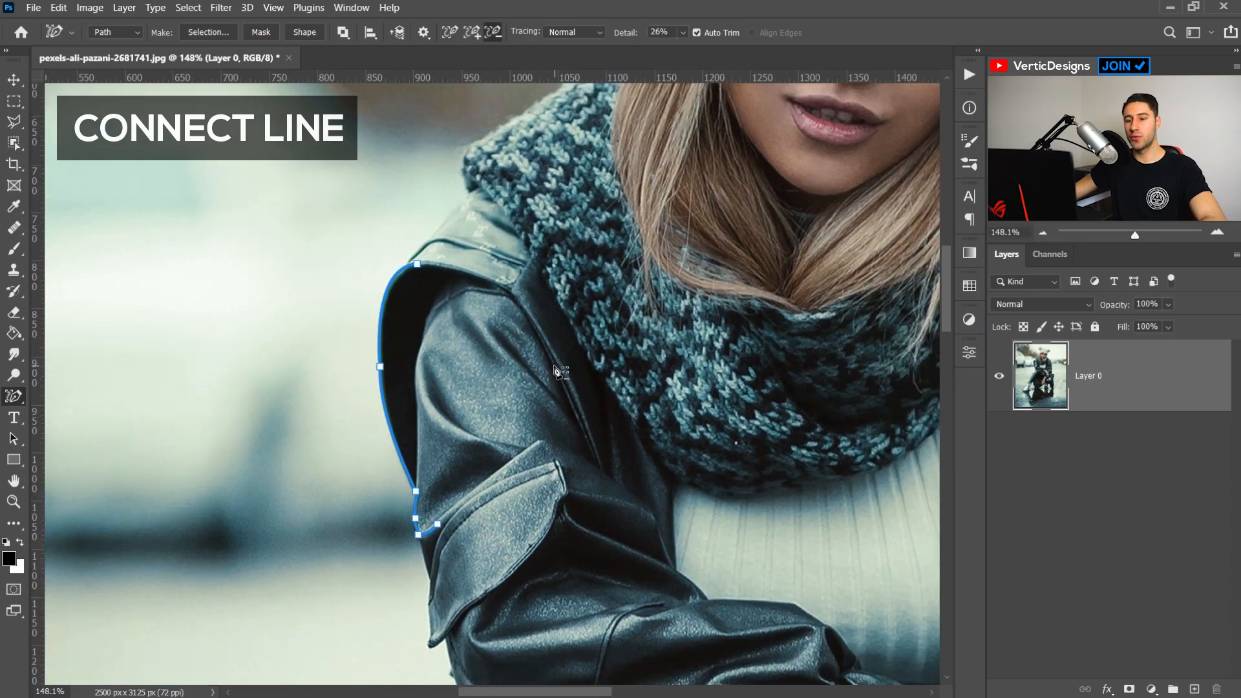
scroll(497, 388, down, 3)
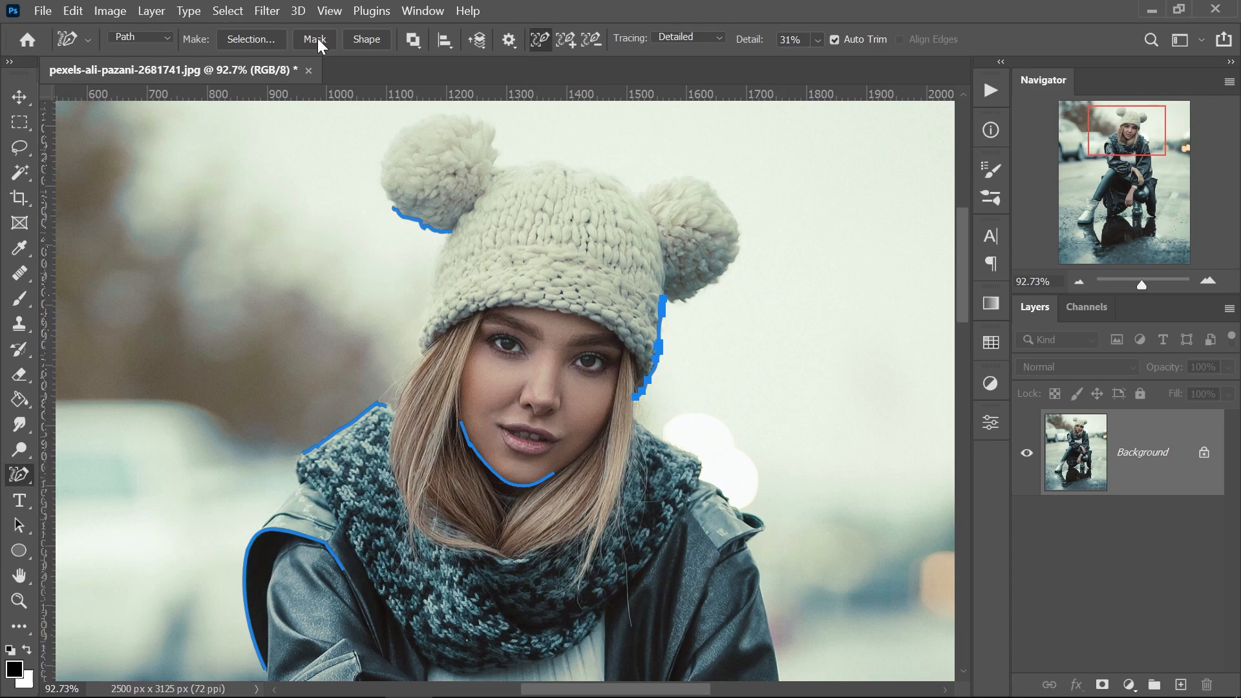
click(315, 40)
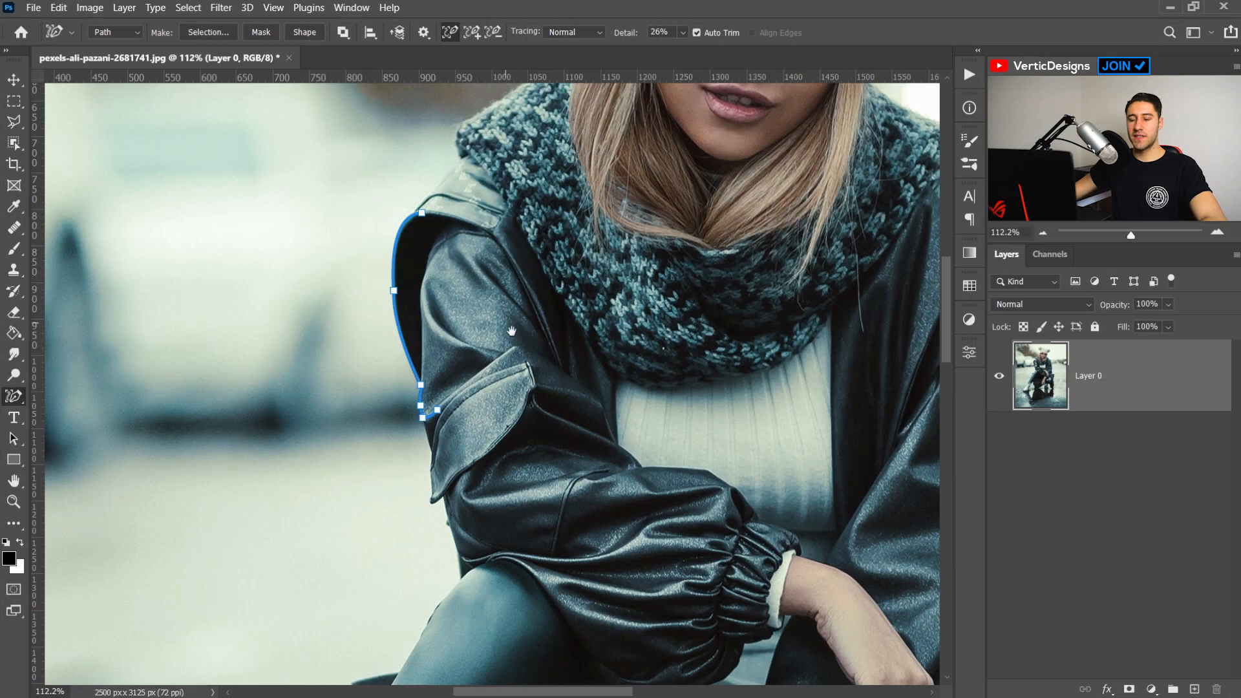
drag(513, 332, 497, 219)
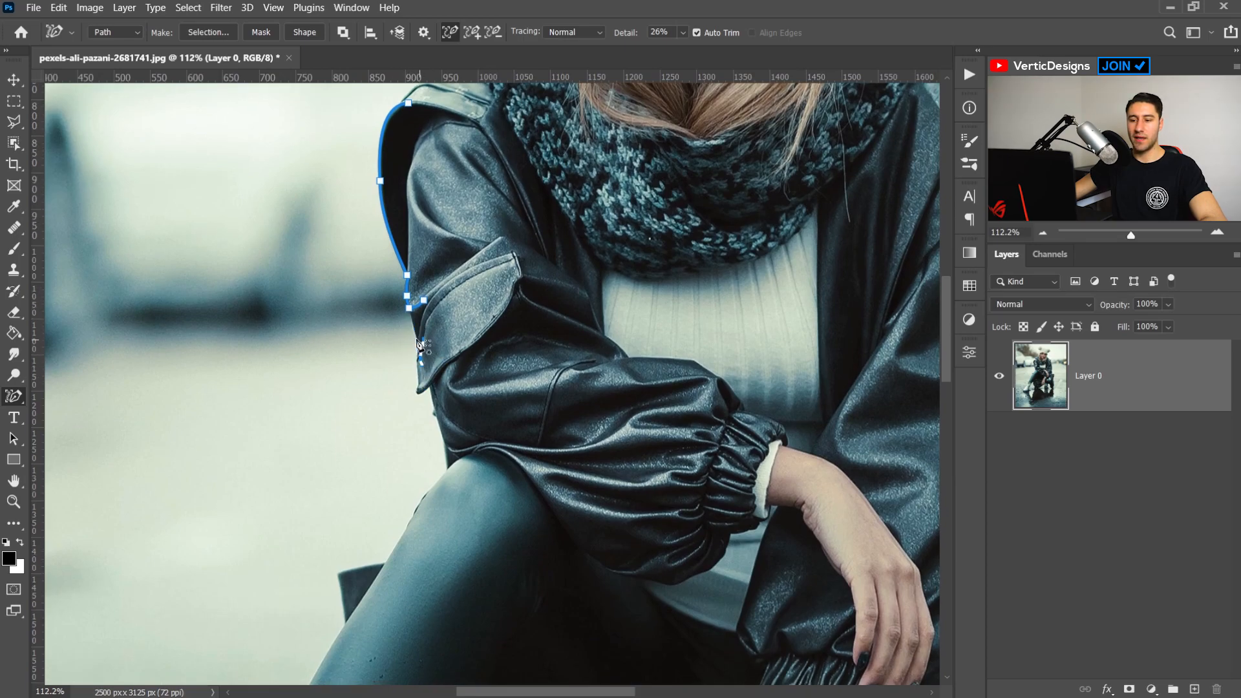
click(443, 444)
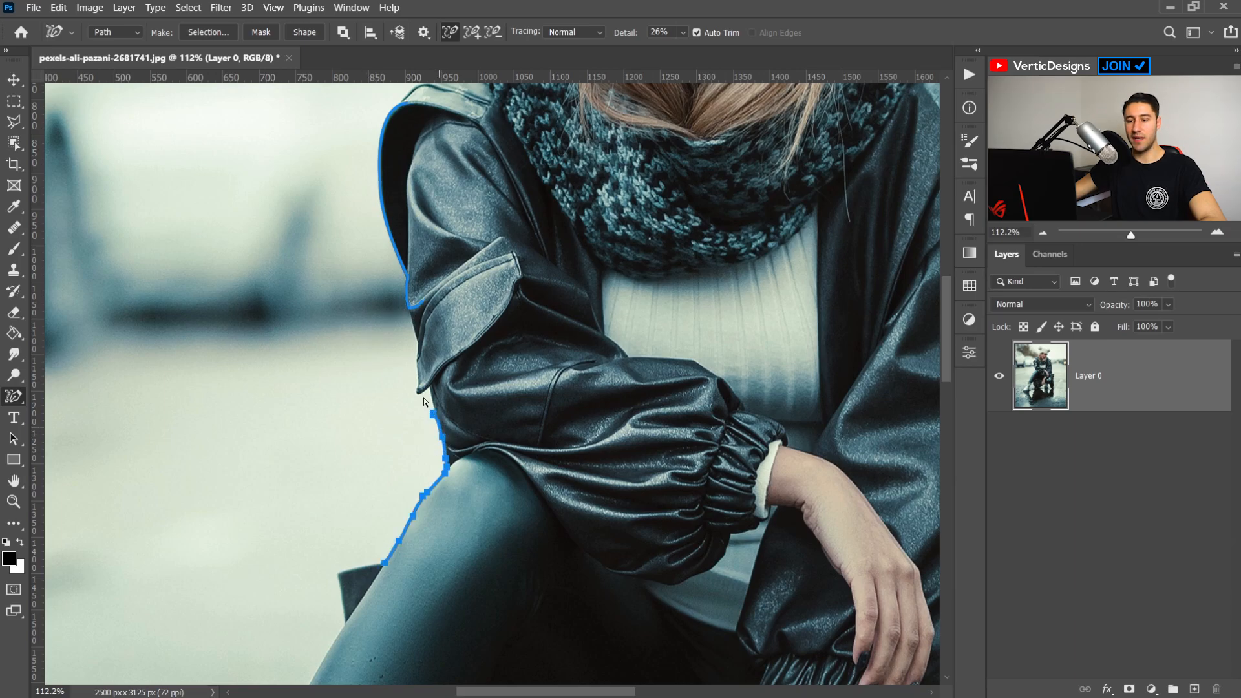
Extend the sleeve path's upper end past the pocket flap and connect it to the end of the shoulder path
scroll(361, 420, up, 4)
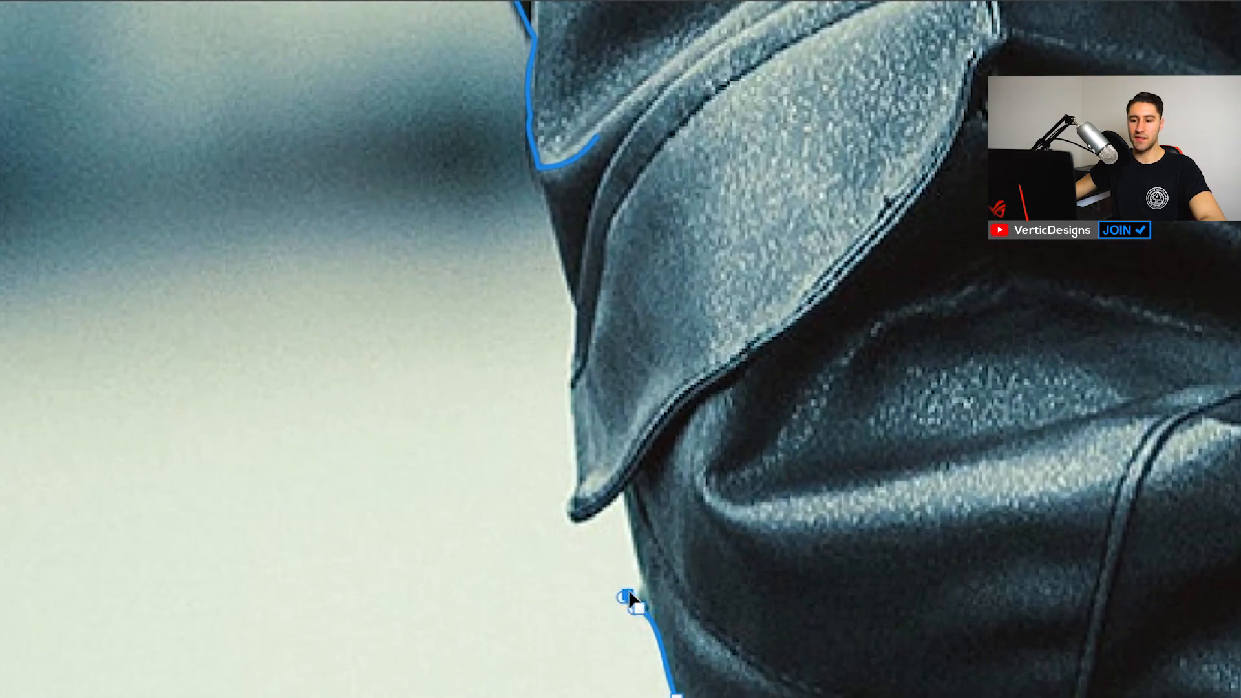
drag(605, 565, 559, 246)
alt+click(548, 192)
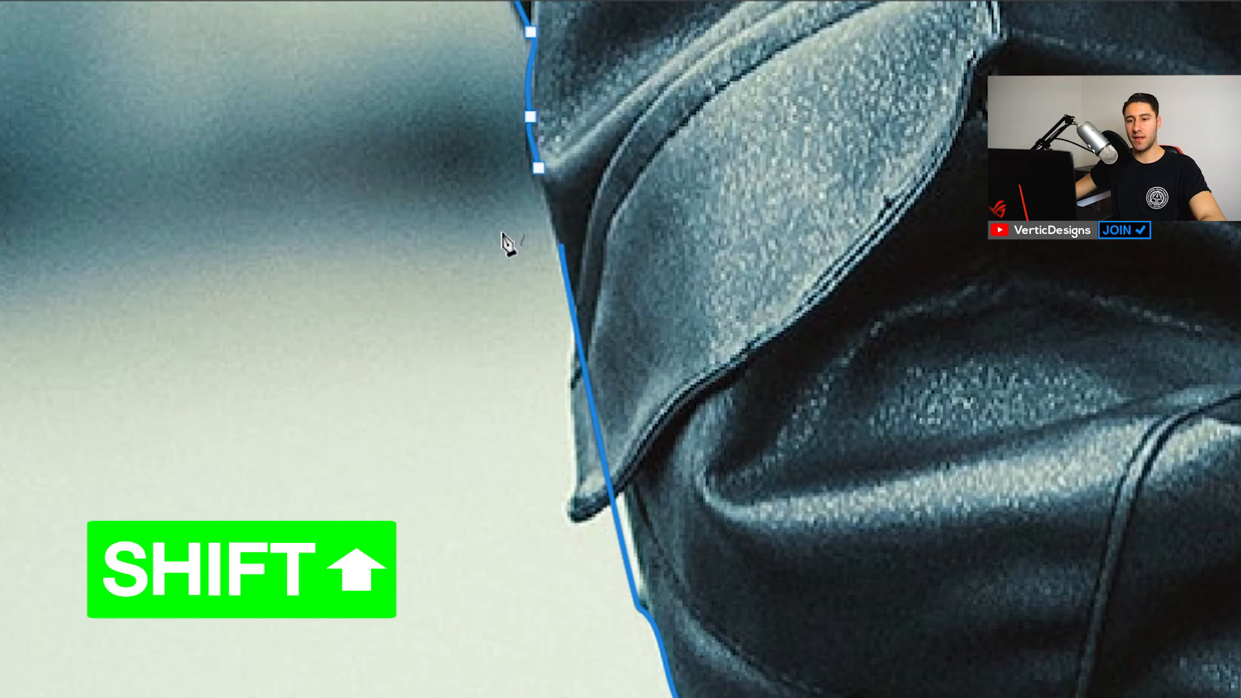
shift+click(562, 220)
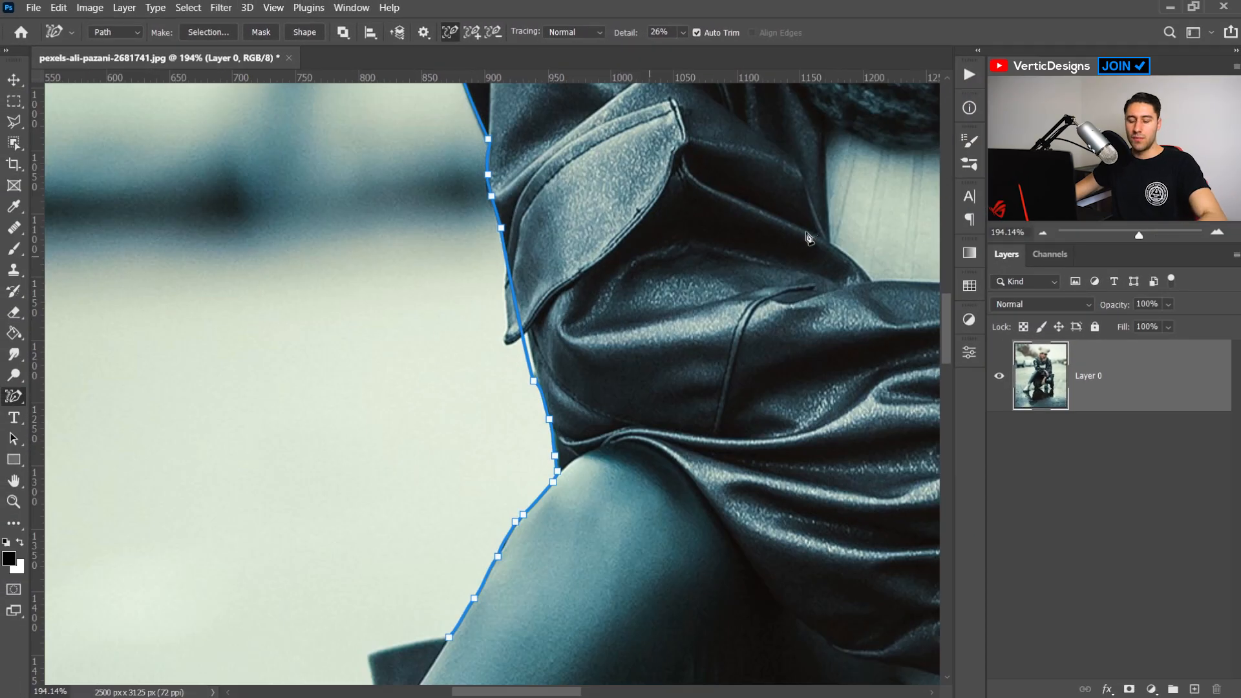
Trace the outer edge of the woman's front leg and the edges of her front boot
scroll(730, 284, down, 2)
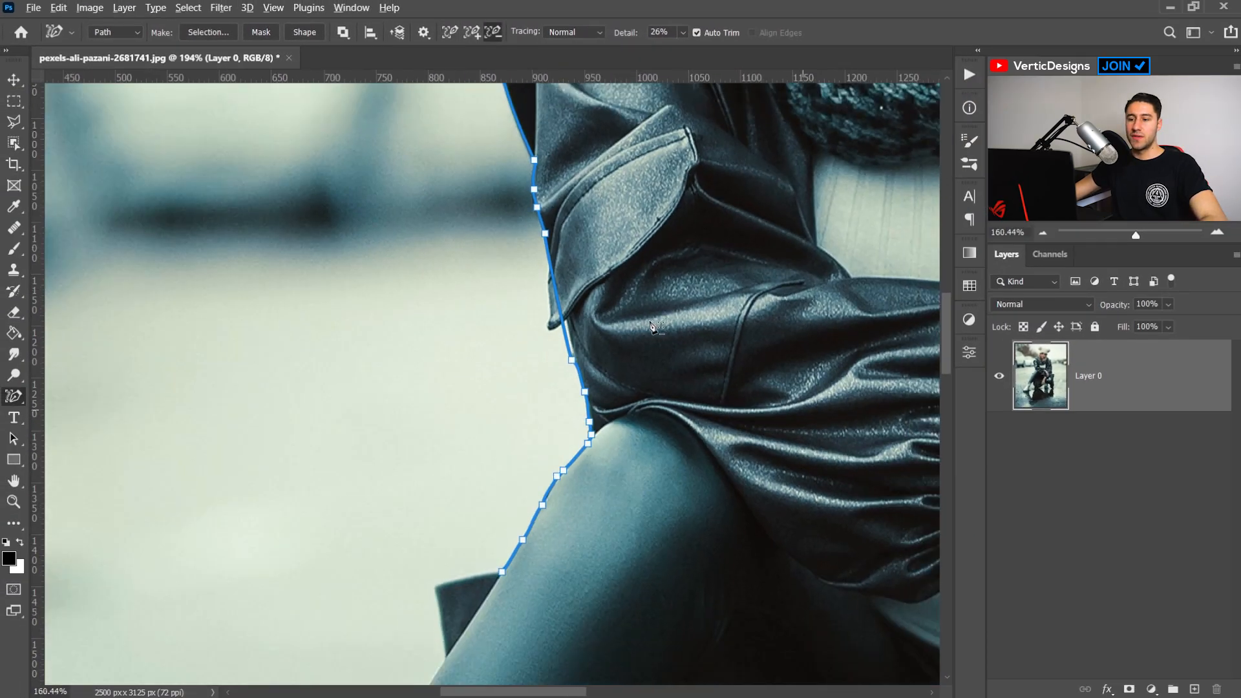
scroll(653, 327, down, 1)
scroll(655, 327, down, 1)
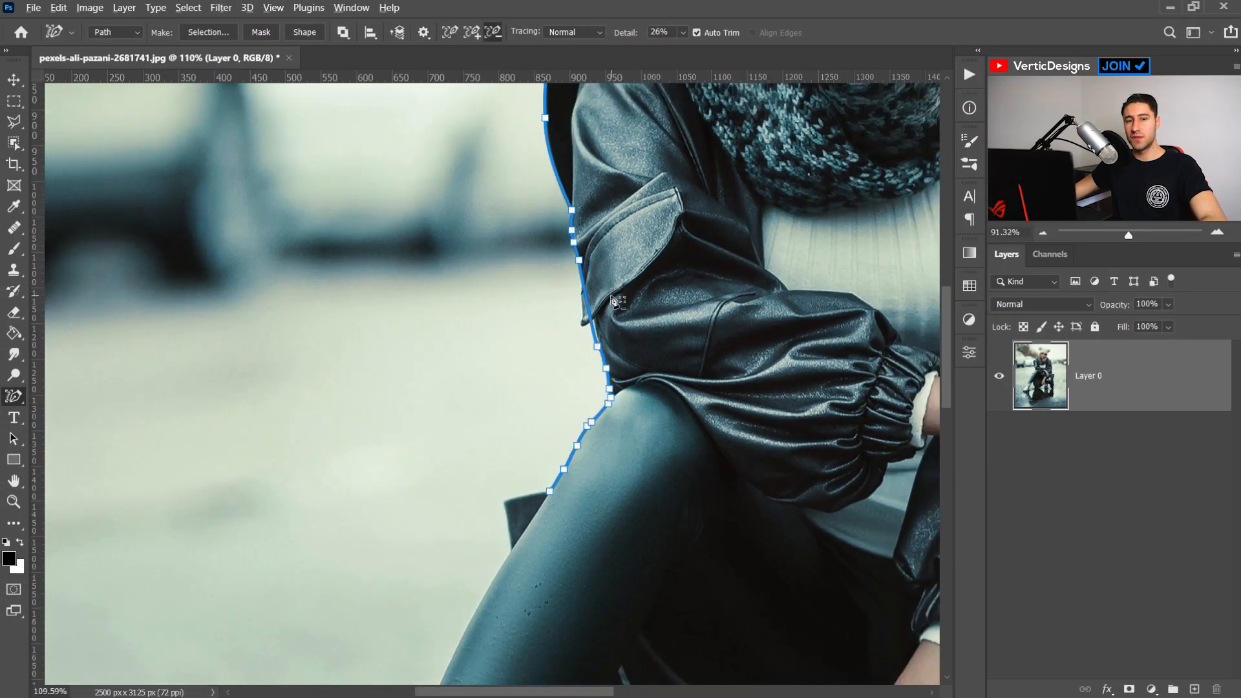
scroll(613, 300, down, 1)
scroll(672, 304, down, 3)
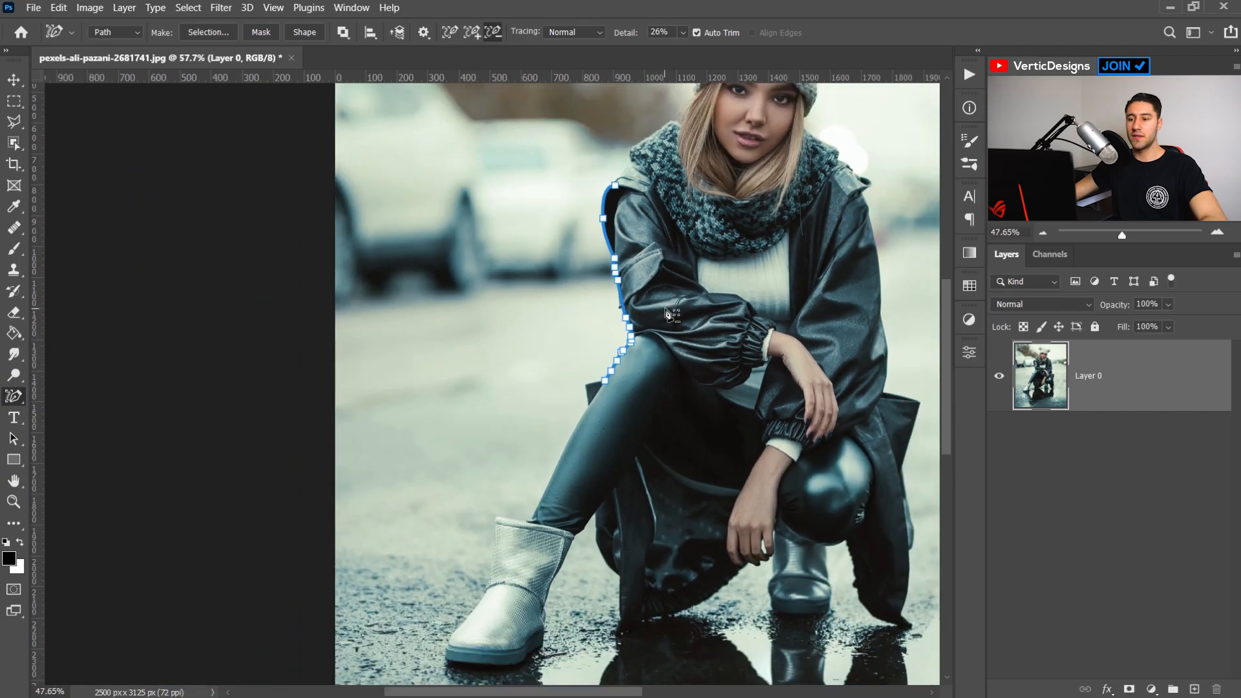
scroll(680, 328, down, 1)
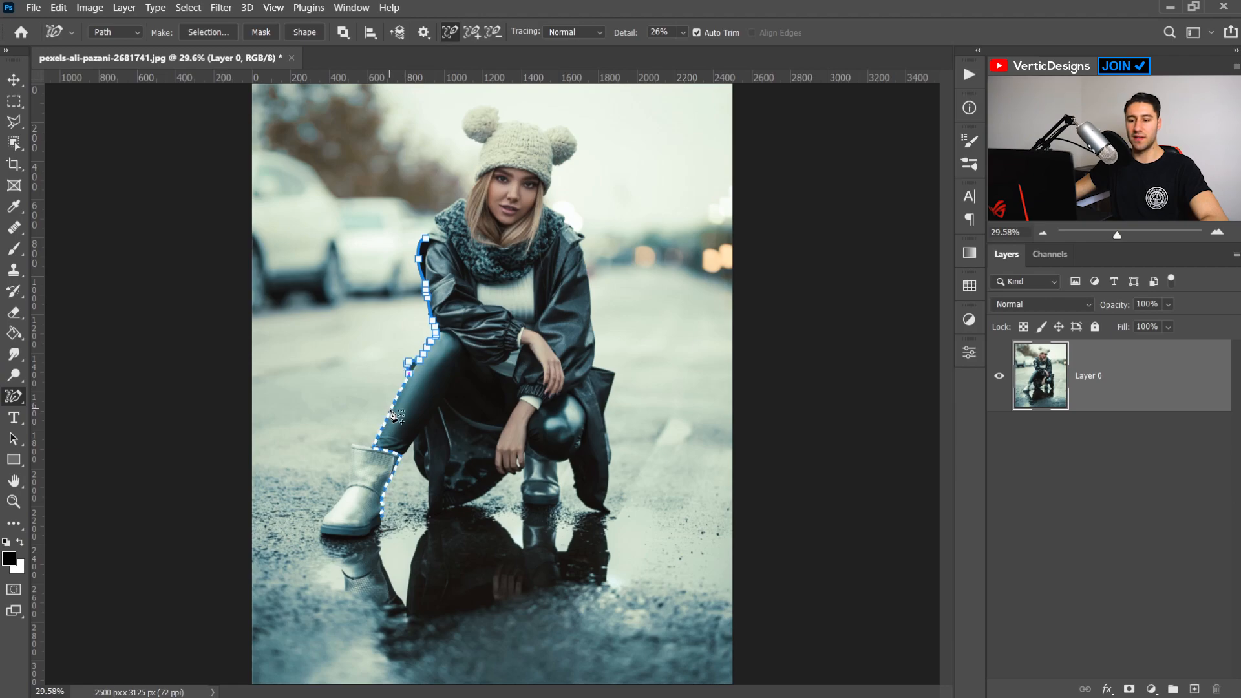
click(397, 413)
click(346, 498)
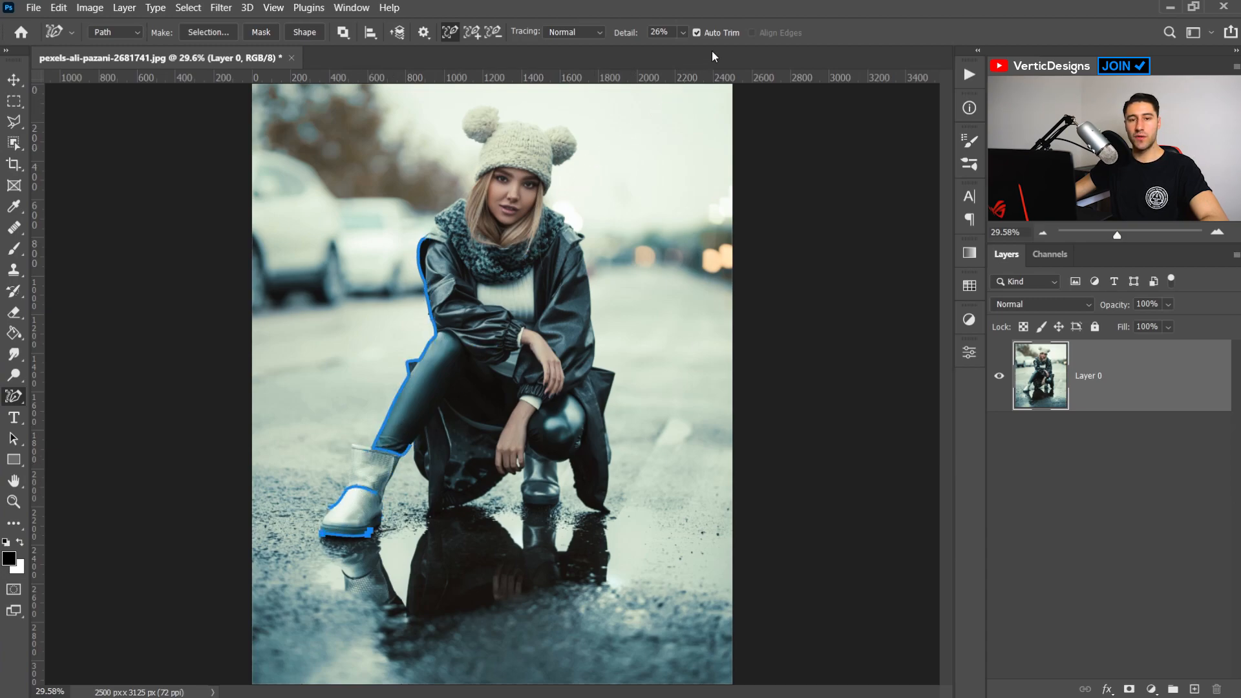
Set the tracing detail to 37% and trace the coat's lower edges and the inner side of the rear boot
drag(688, 52, 697, 51)
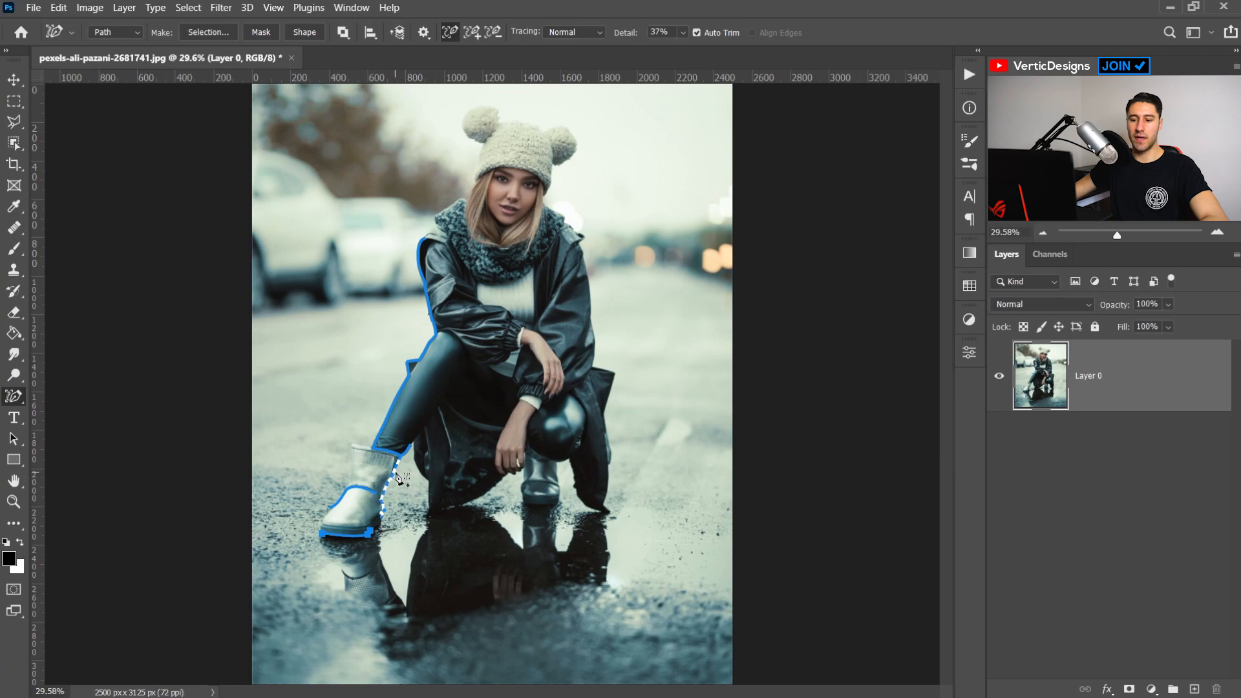
click(419, 466)
click(489, 493)
click(522, 497)
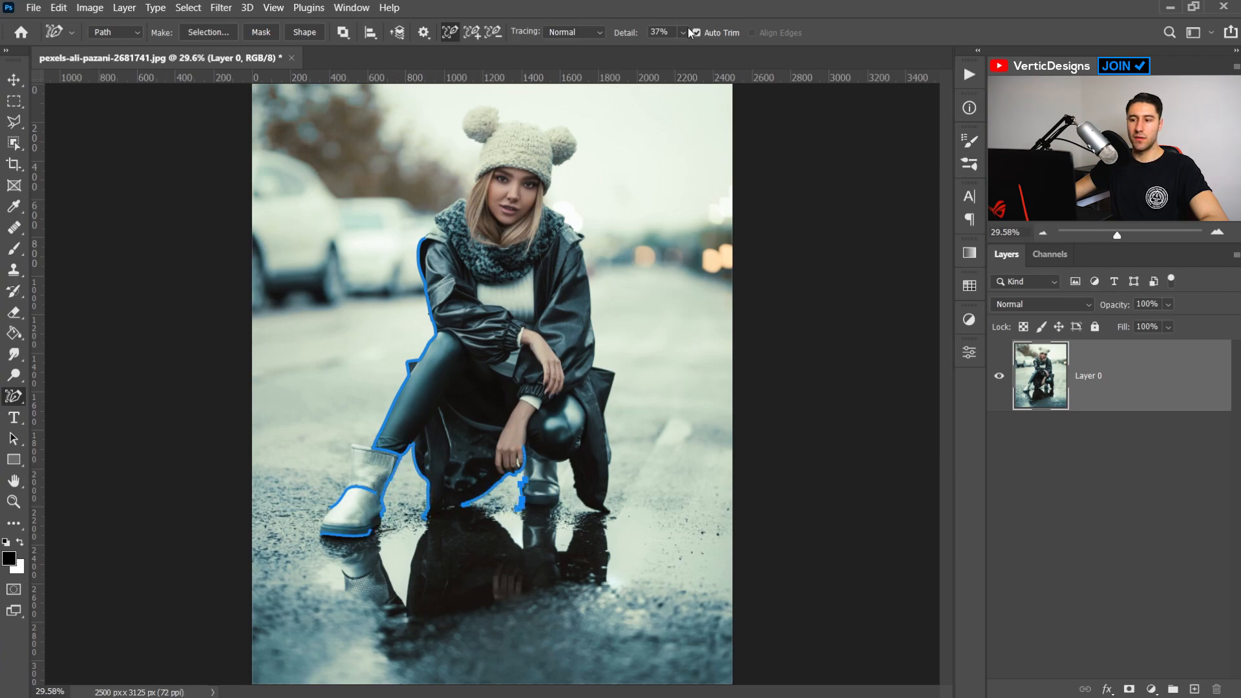
Set the tracing detail to 83% and trace the rear boot's sole and the coat edge beside that boot
click(683, 31)
drag(690, 51, 724, 57)
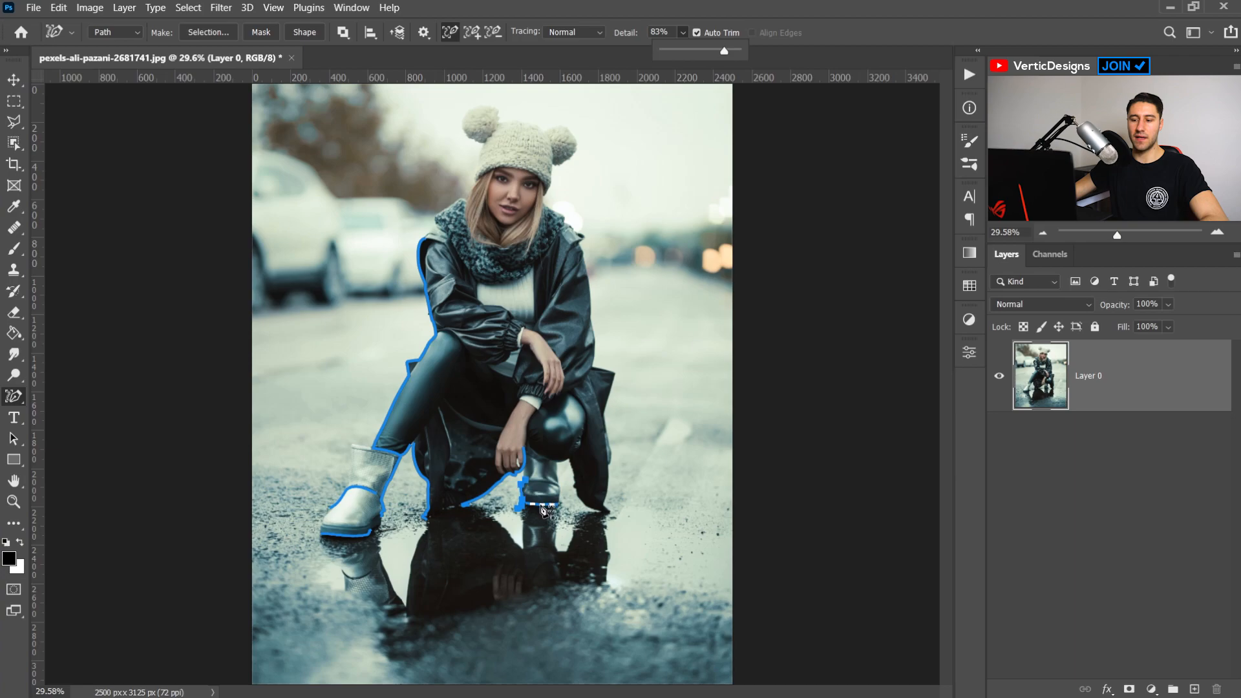
click(540, 505)
click(574, 482)
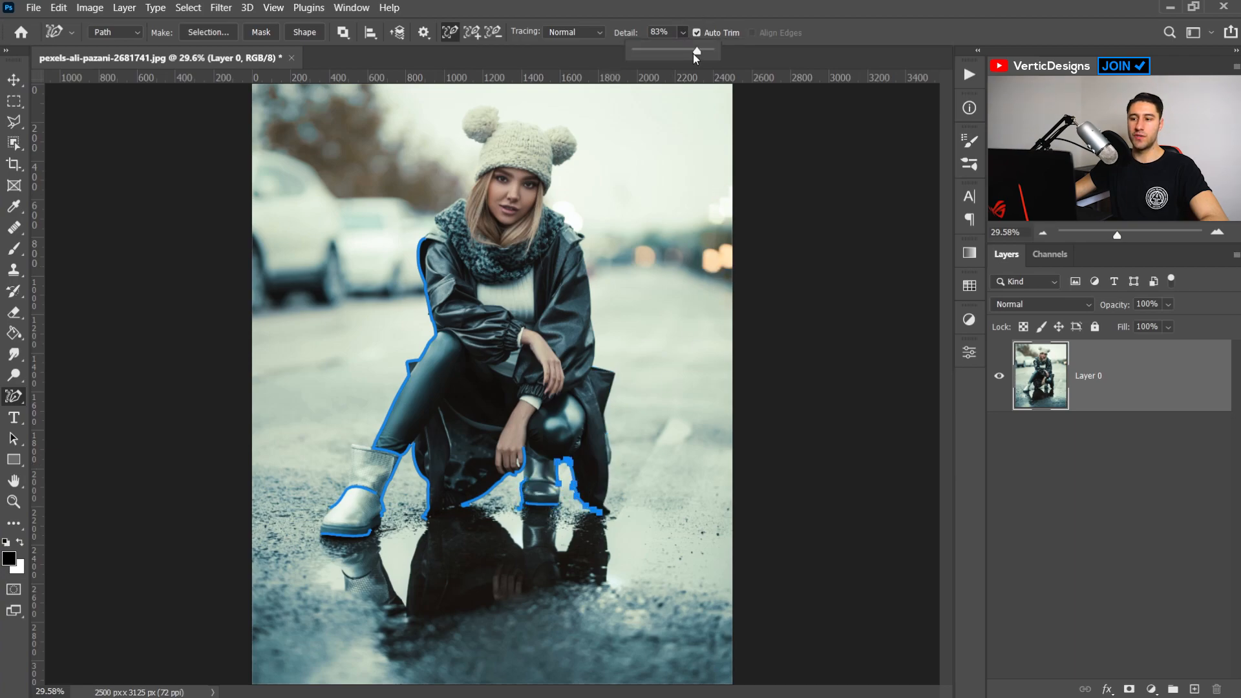
Set the detail to 23% and tracing to Simplified, and trace the coat's outer edge beside the rear boot up to the shoulder and scarf
drag(700, 50, 653, 49)
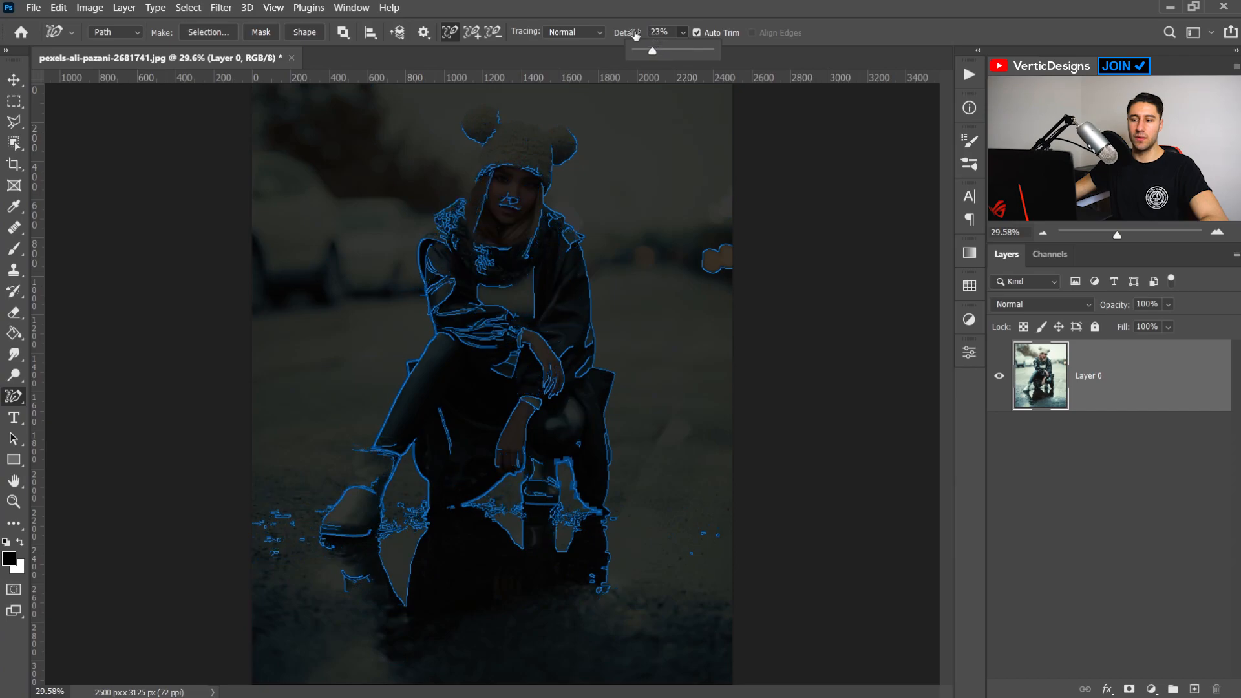
click(574, 32)
click(581, 72)
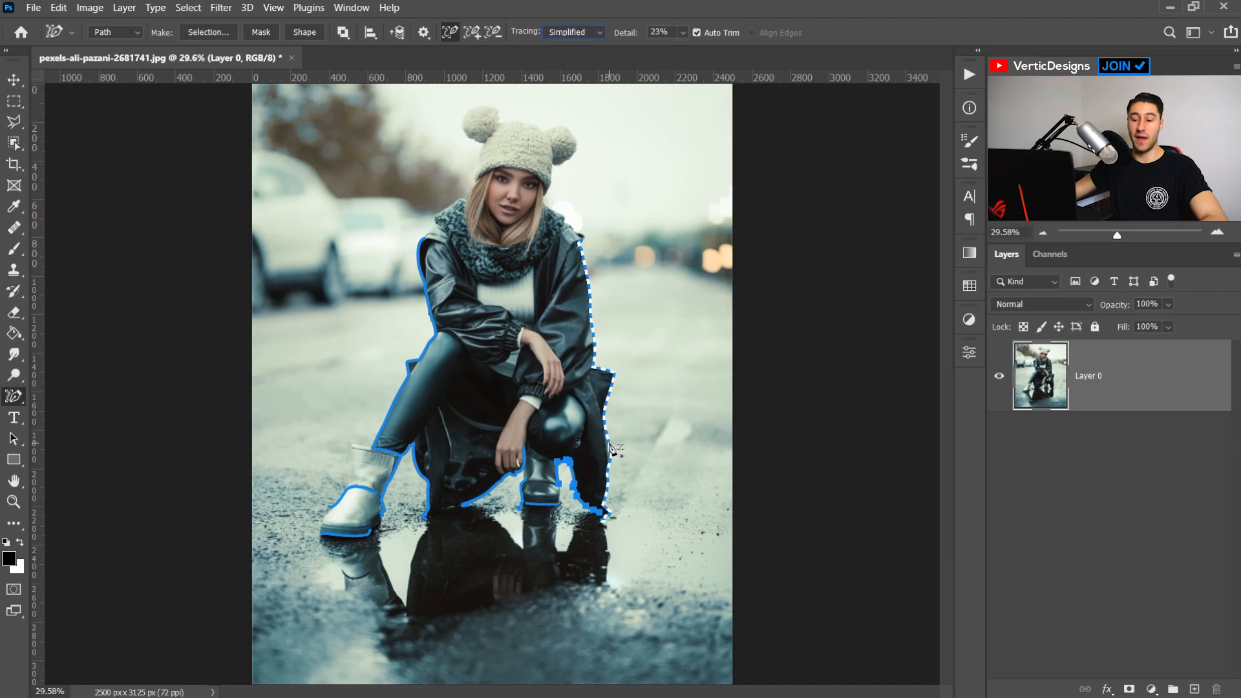
click(610, 447)
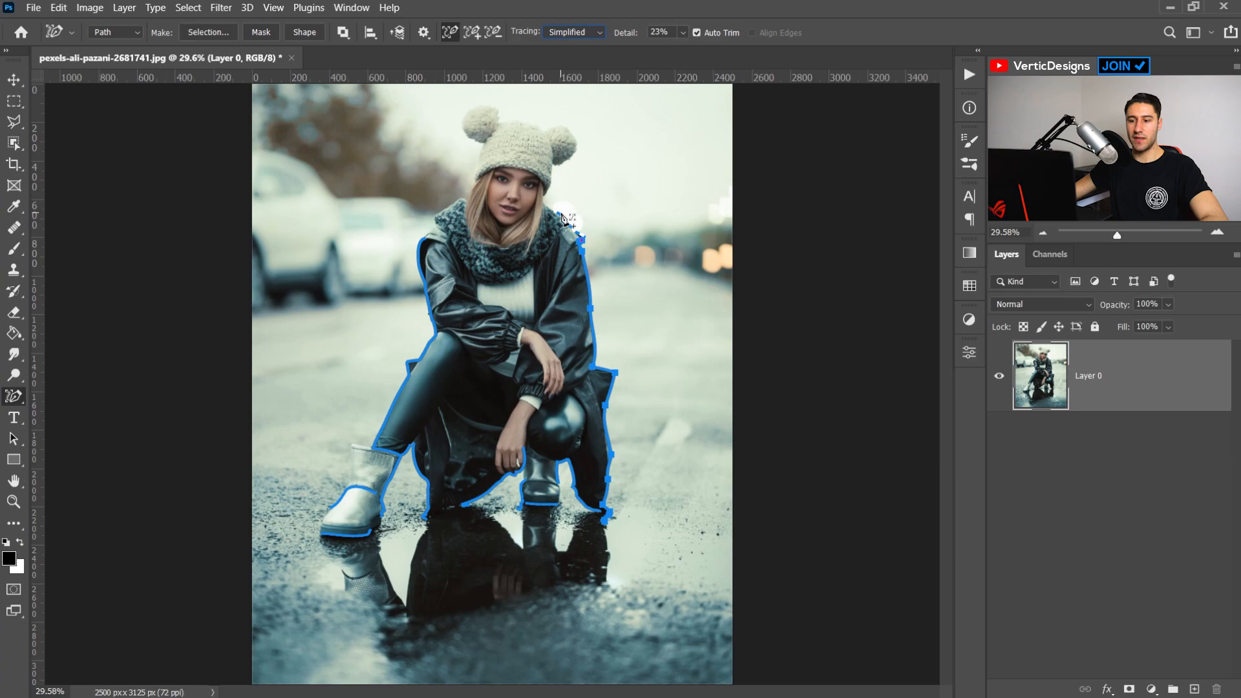
click(564, 217)
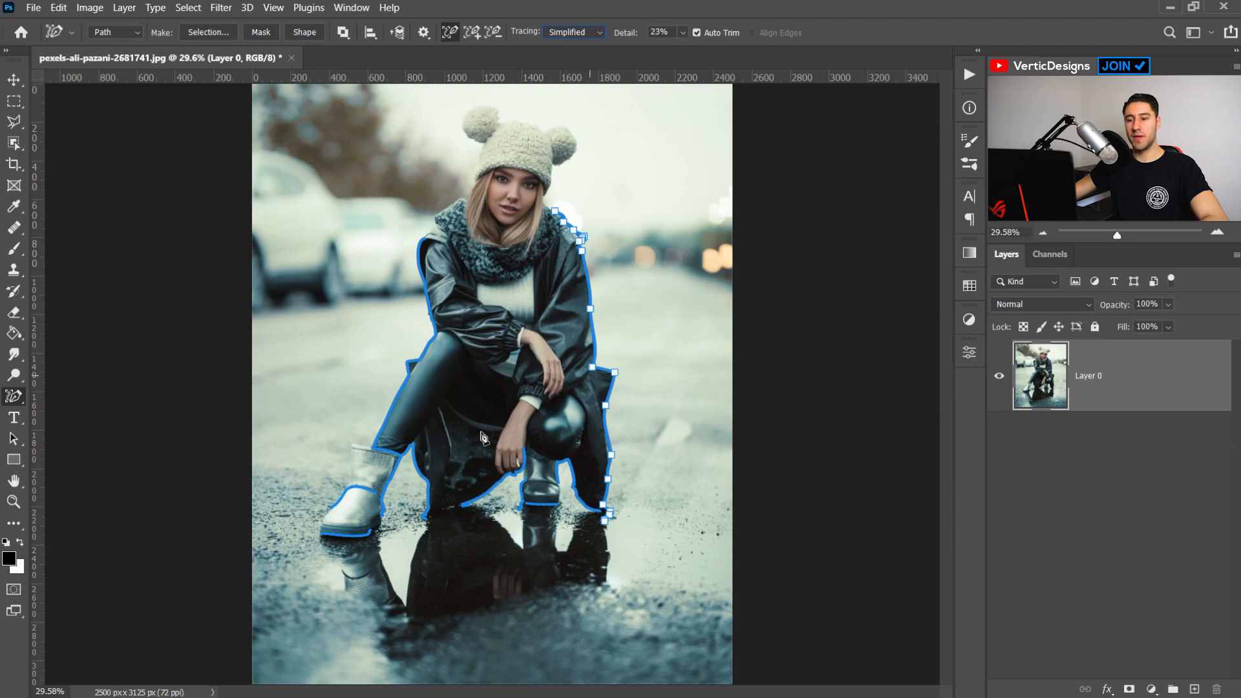
Select the front leg's outer path and extend its end down to the seam of the front boot
scroll(466, 378, up, 8)
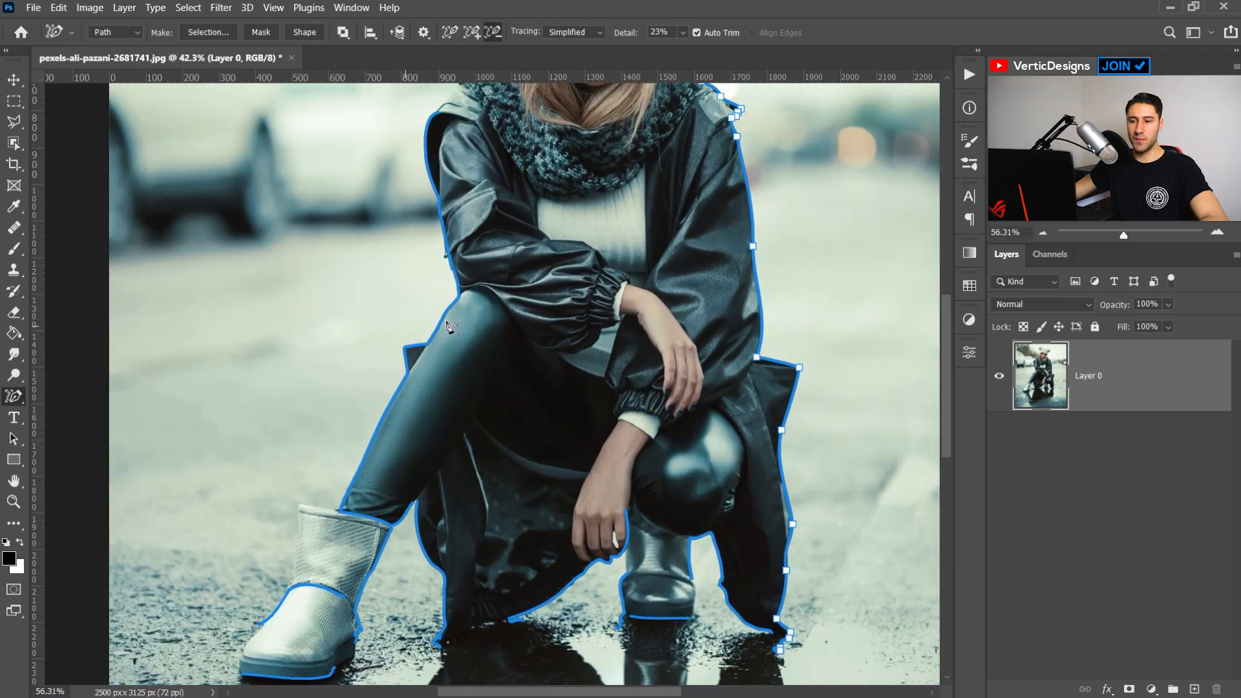
scroll(443, 317, up, 1)
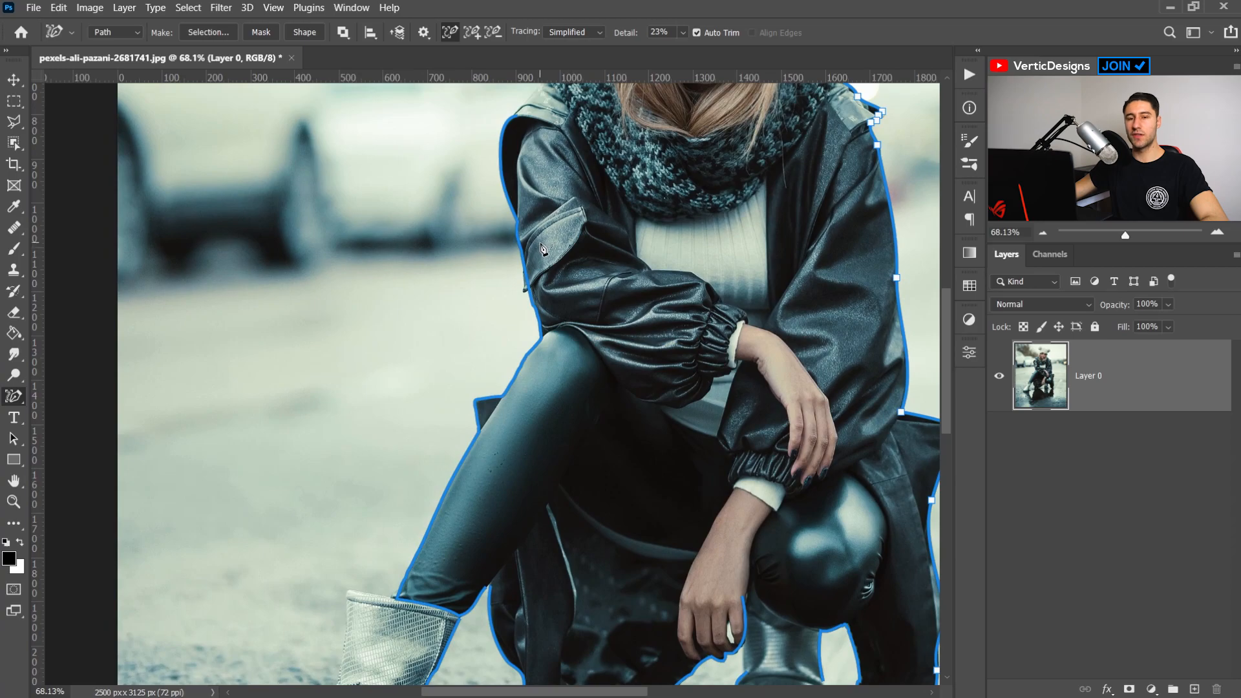
ctrl+click(507, 194)
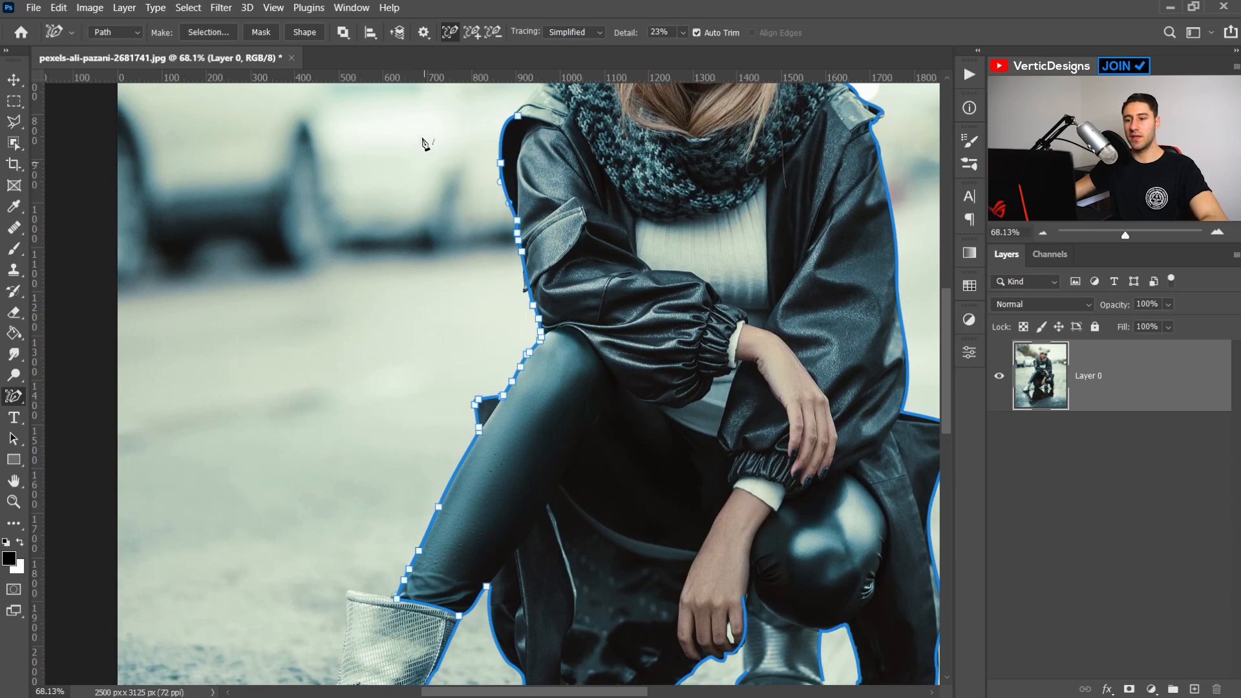
drag(570, 568, 582, 367)
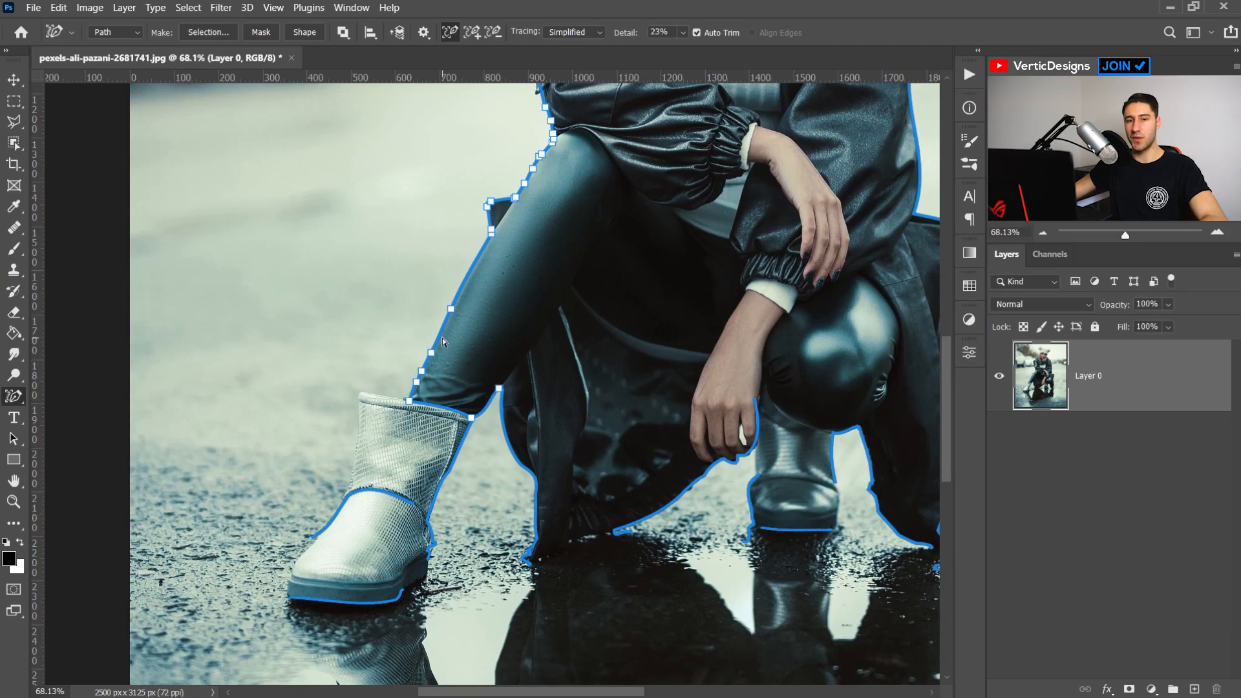
scroll(405, 491, up, 4)
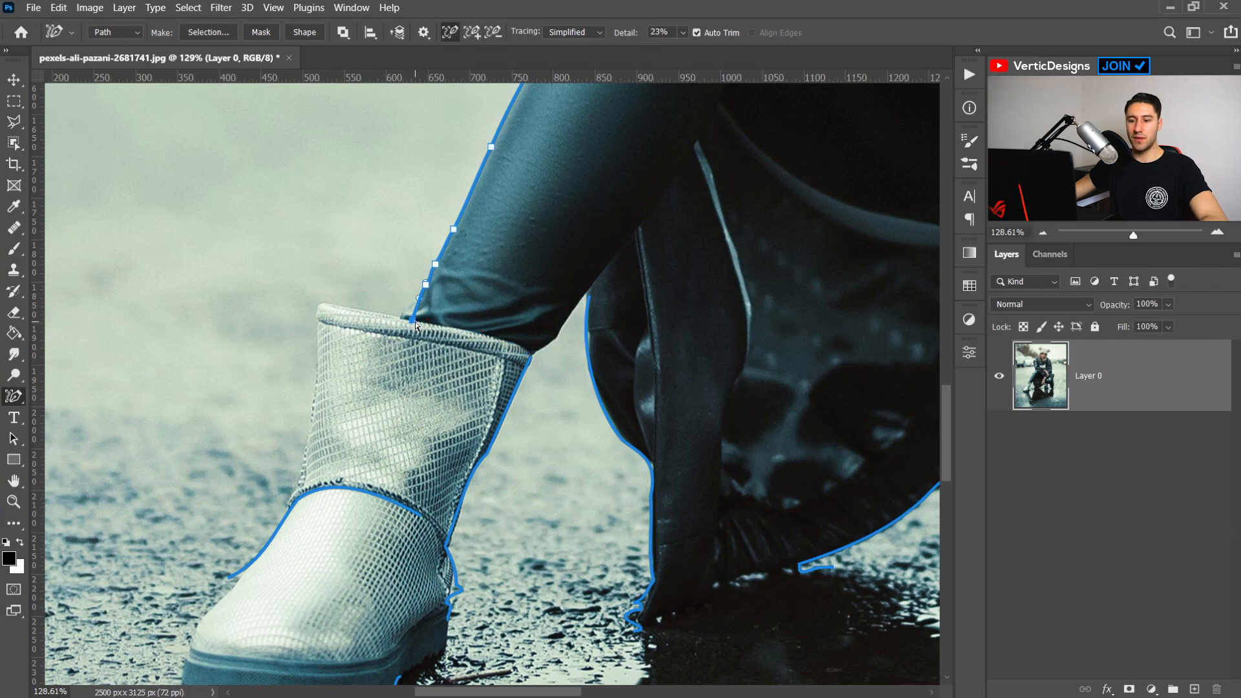
drag(338, 354, 298, 491)
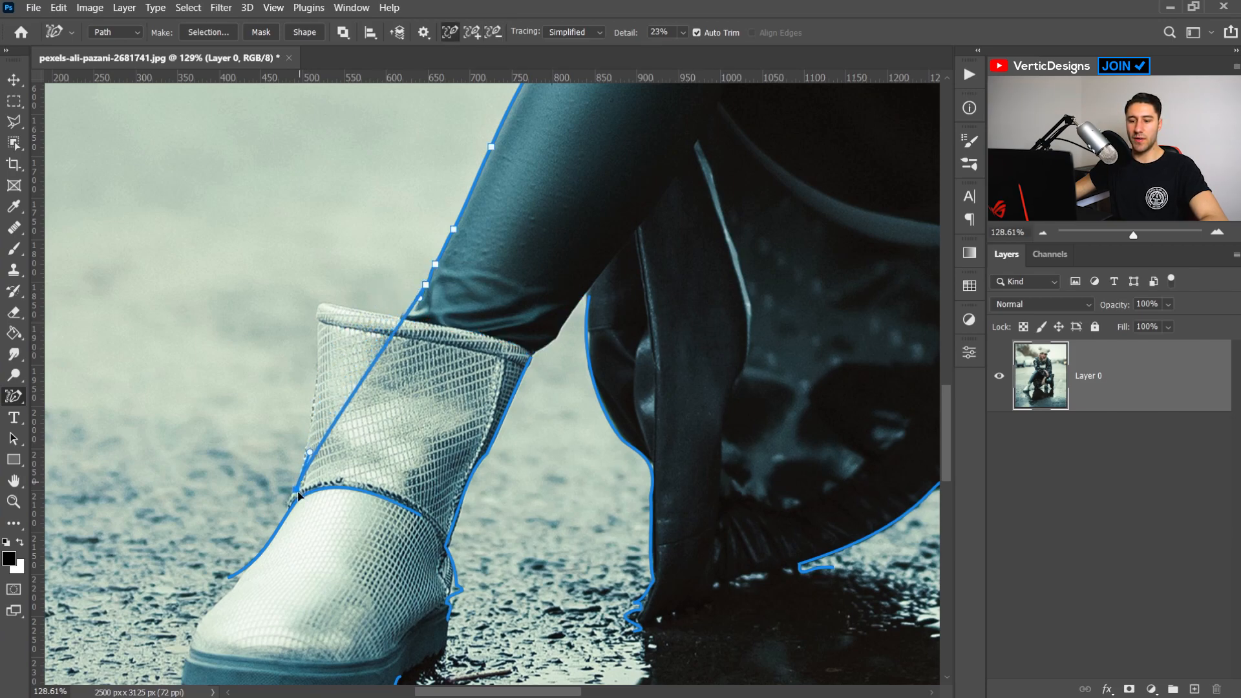
Add anchor points to the new boot segment and pull them outward around the shaft's upper corner and top rim
right_click(341, 417)
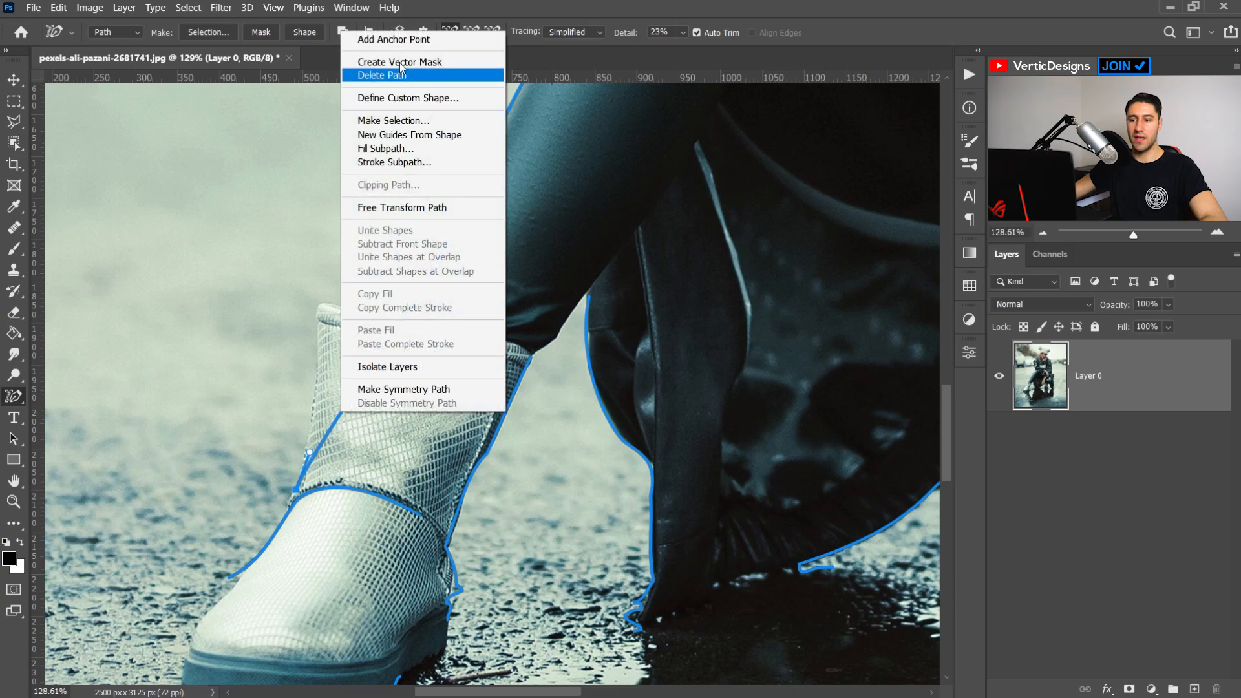
click(397, 37)
drag(341, 414, 317, 323)
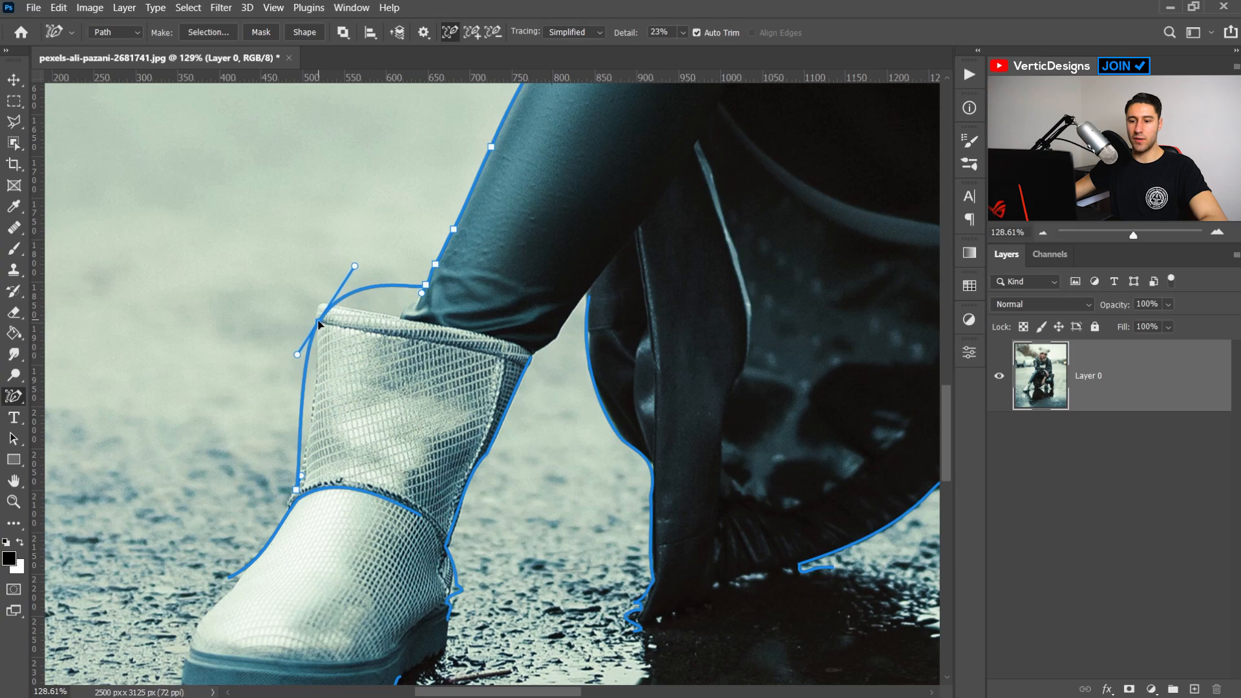
right_click(346, 296)
click(378, 303)
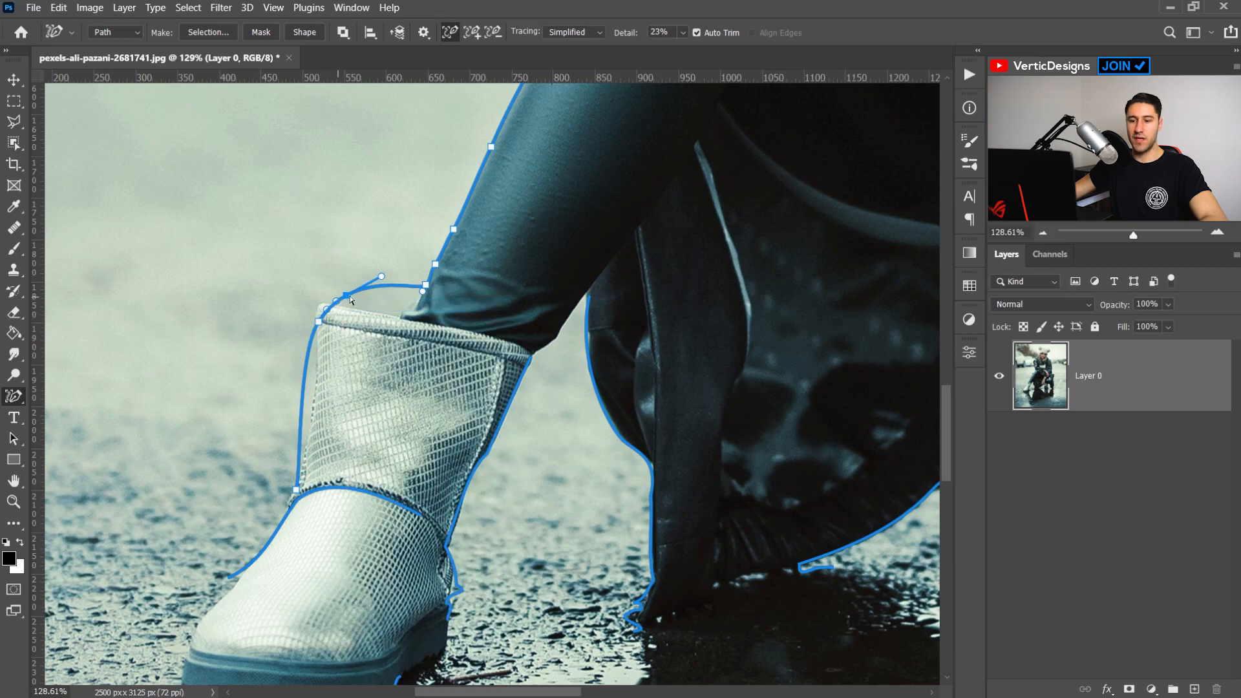
drag(325, 306, 399, 308)
right_click(368, 290)
click(399, 299)
Fine-tune the anchor points along the front boot's top rim up to where it meets the trouser leg
scroll(358, 357, up, 3)
click(290, 264)
drag(298, 280, 286, 280)
drag(290, 264, 298, 265)
drag(321, 252, 323, 258)
drag(429, 271, 429, 285)
right_click(340, 269)
click(372, 276)
drag(340, 269, 335, 271)
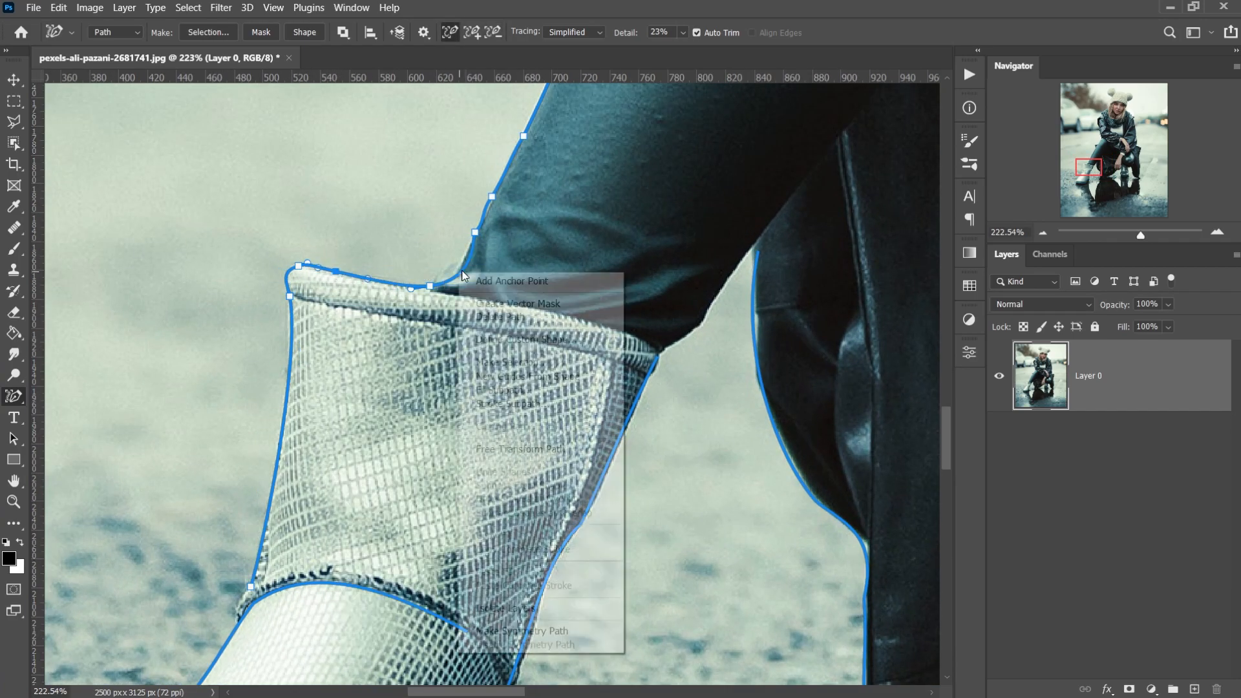
drag(480, 206, 521, 184)
Extend the front boot's path around the toe to the front of the sole, adding anchor points to follow the curve
drag(544, 467, 595, 243)
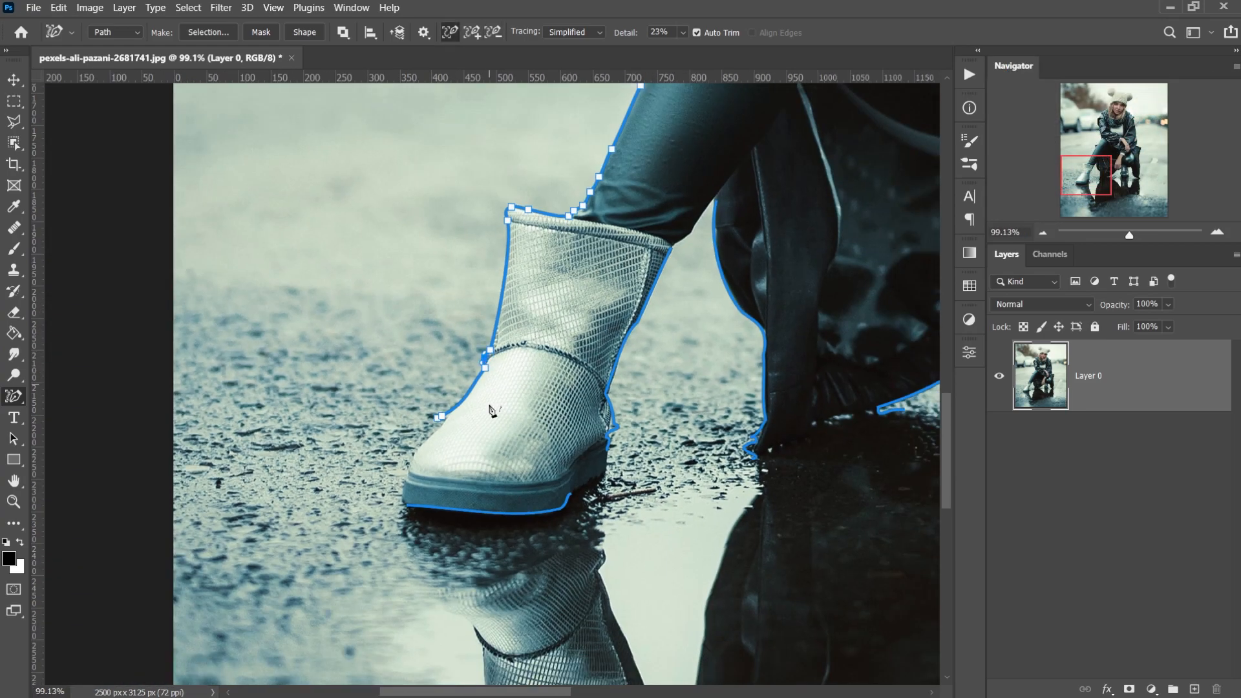
scroll(391, 457, up, 3)
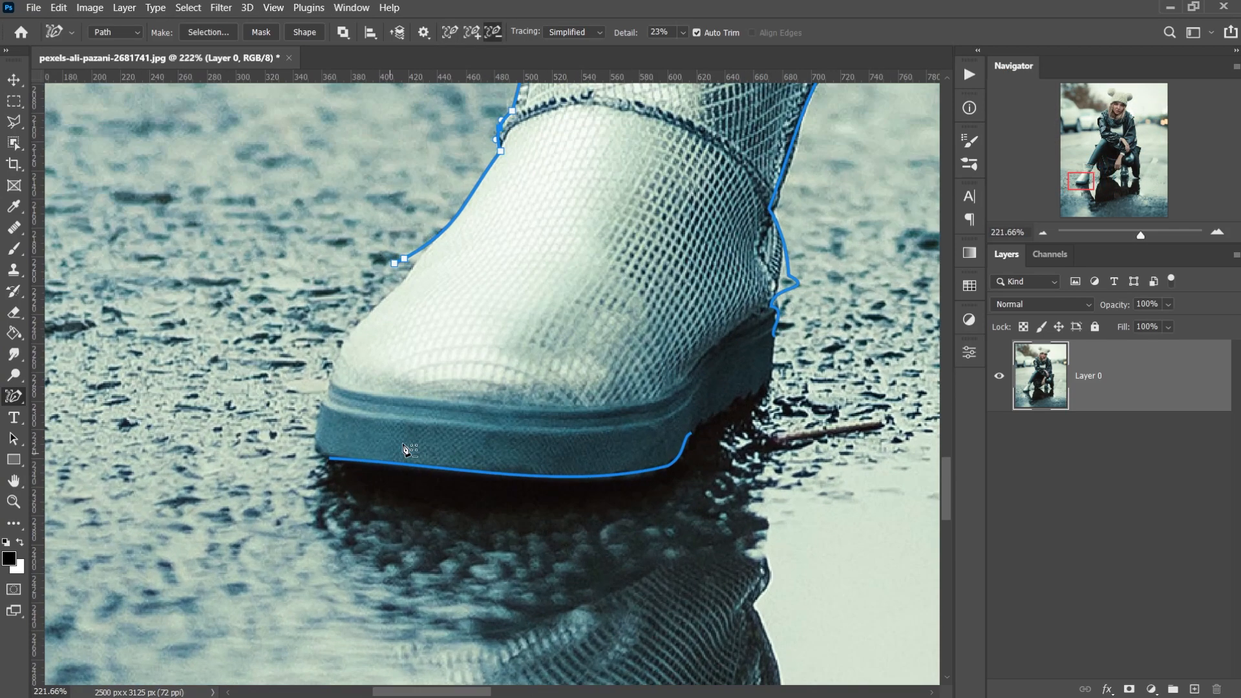
drag(328, 458, 320, 450)
drag(404, 258, 381, 303)
right_click(336, 375)
click(362, 329)
drag(336, 374, 310, 337)
scroll(367, 533, up, 4)
right_click(309, 354)
click(336, 327)
drag(307, 353, 300, 343)
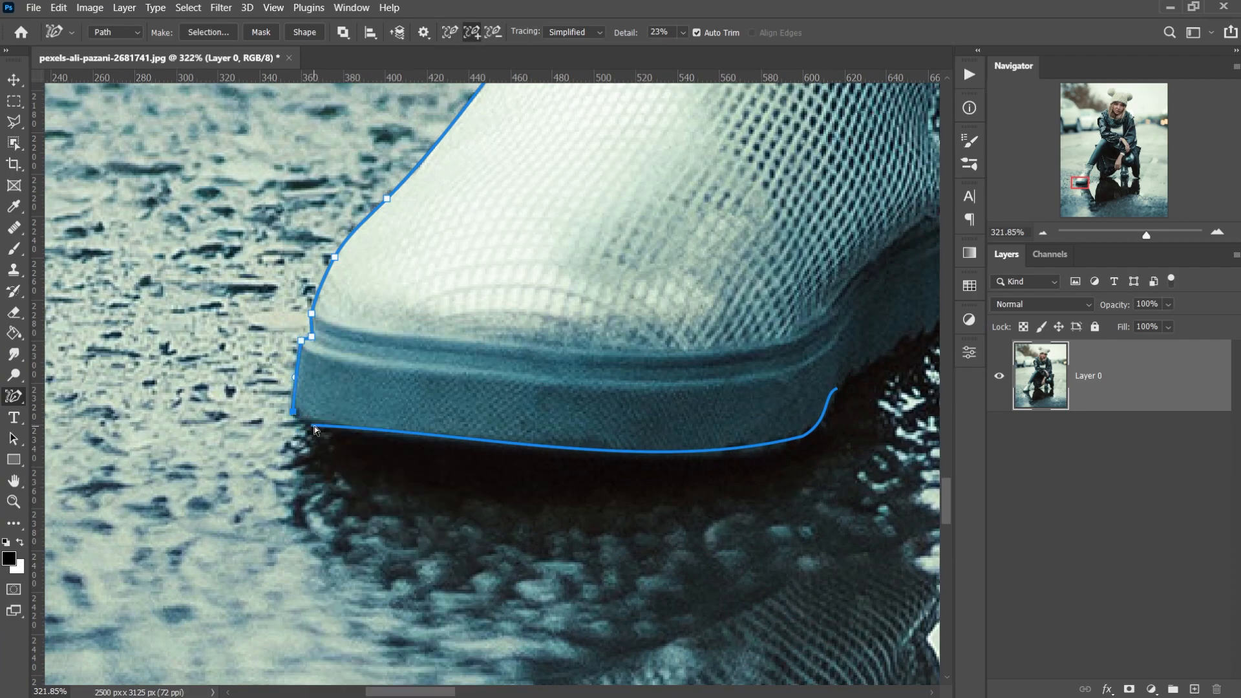
Connect the front boot's sole to its heel and fit the anchor points to the boot's inner edge
drag(938, 420, 554, 494)
click(567, 385)
click(574, 319)
drag(506, 448, 497, 429)
right_click(457, 460)
key(Escape)
right_click(504, 427)
key(Escape)
drag(575, 234, 486, 397)
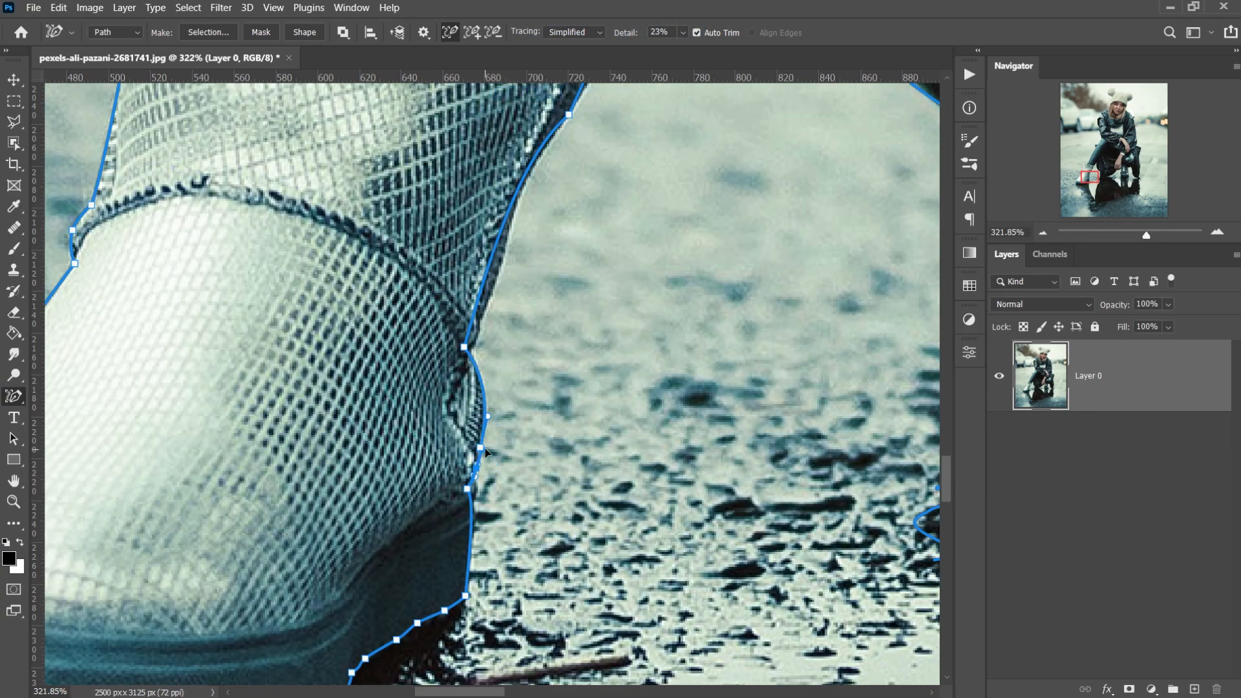
drag(486, 450, 338, 534)
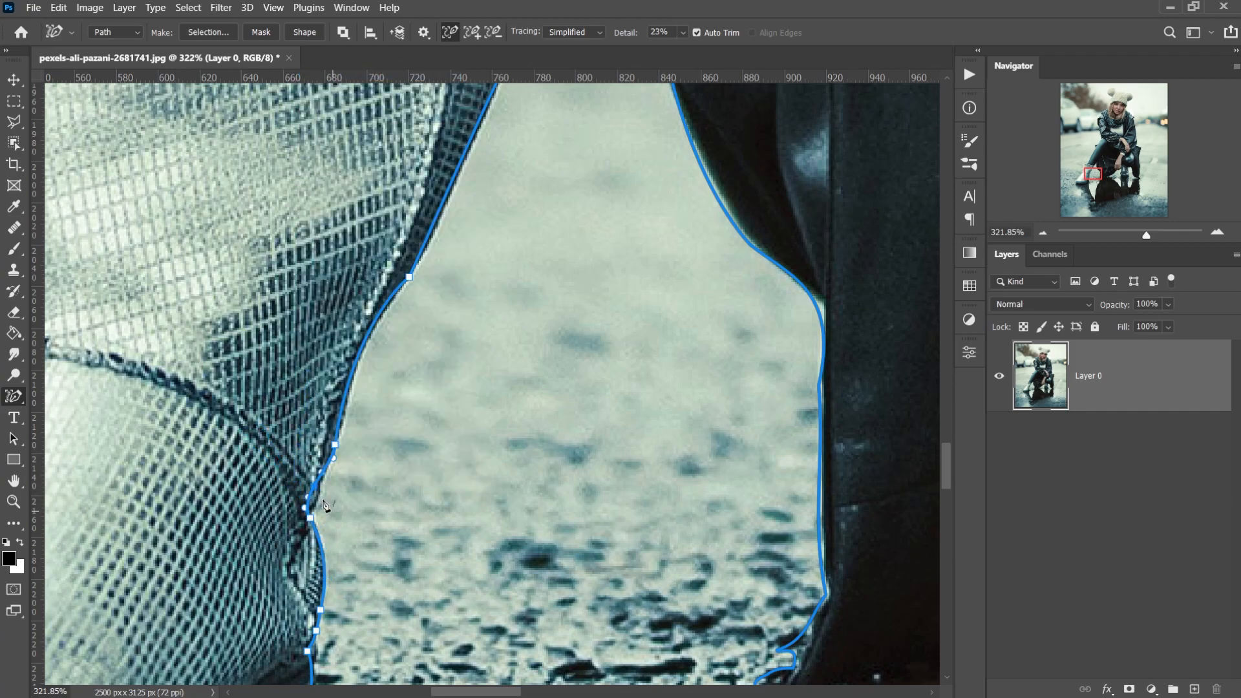
Connect the front boot's inner top corner to the coat path along the underside of the trouser leg
scroll(339, 388, up, 3)
scroll(345, 247, right, 3)
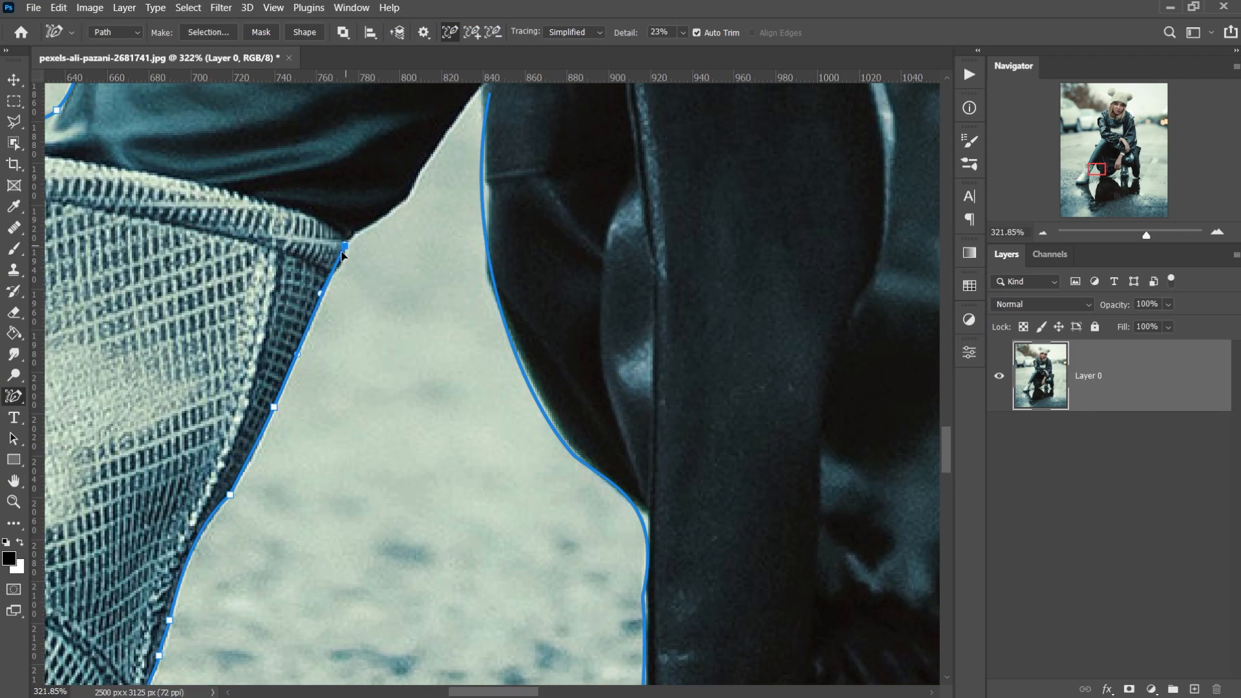
click(348, 248)
scroll(348, 259, up, 5)
drag(491, 168, 244, 560)
ctrl+click(415, 274)
right_click(394, 391)
click(445, 20)
drag(396, 391, 413, 438)
drag(415, 274, 405, 270)
shift+click(396, 260)
drag(404, 336, 413, 334)
Adjust and add anchor points so the path follows the coat's side edge facing the front boot
drag(418, 463, 351, 266)
drag(347, 340, 342, 431)
drag(445, 426, 362, 263)
drag(321, 464, 330, 429)
drag(265, 340, 263, 294)
drag(436, 636, 411, 461)
drag(456, 509, 365, 318)
right_click(365, 318)
click(397, 328)
right_click(362, 275)
drag(392, 405, 352, 205)
click(391, 285)
drag(381, 284, 363, 168)
Reshape the path just above the coat's lower tip with additional anchor points
drag(322, 251, 325, 125)
drag(296, 526, 332, 530)
drag(331, 528, 273, 356)
drag(284, 478, 290, 313)
right_click(258, 332)
click(290, 342)
right_click(241, 270)
click(273, 280)
drag(241, 269, 278, 274)
drag(342, 360, 359, 168)
Remove the stray path beside the coat's lower tip and fit the remaining anchor points to its edge
drag(198, 252, 261, 252)
alt+click(194, 300)
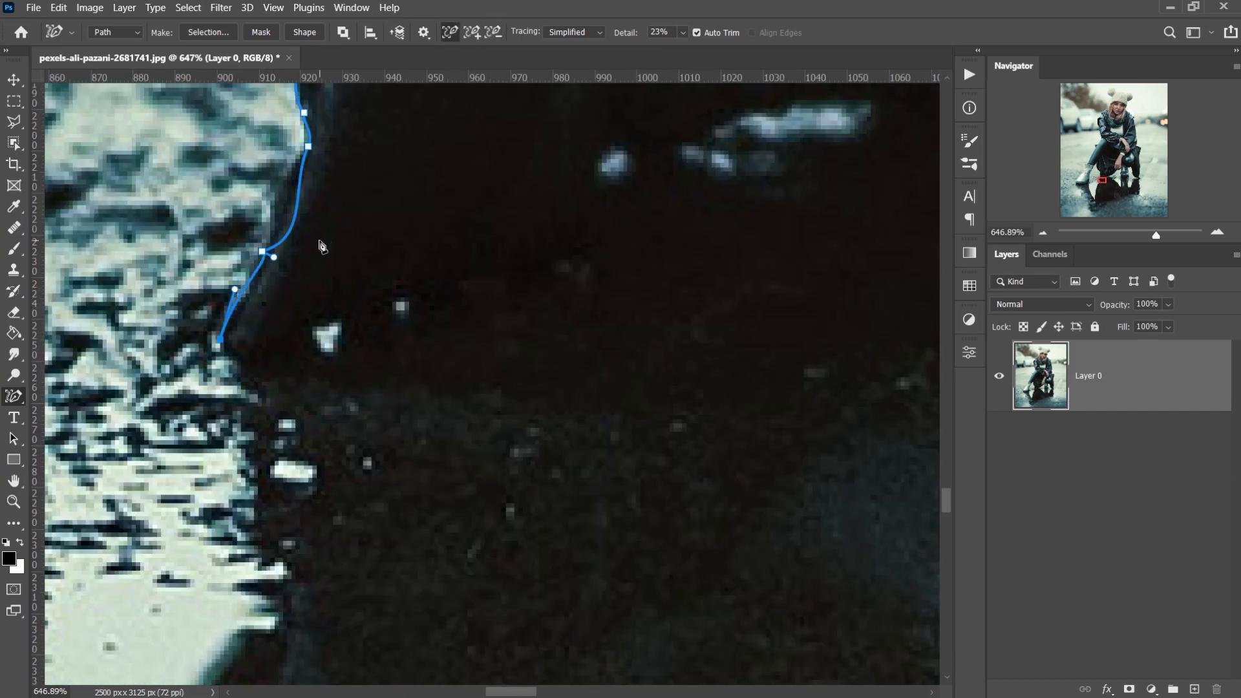
drag(384, 241, 458, 405)
drag(382, 400, 344, 410)
drag(414, 413, 358, 356)
right_click(264, 403)
click(296, 413)
Extend the path from the coat's lower tip across the dark hem and add an anchor point to shape the tip
scroll(413, 358, down, 6)
drag(507, 323, 396, 293)
scroll(396, 293, up, 4)
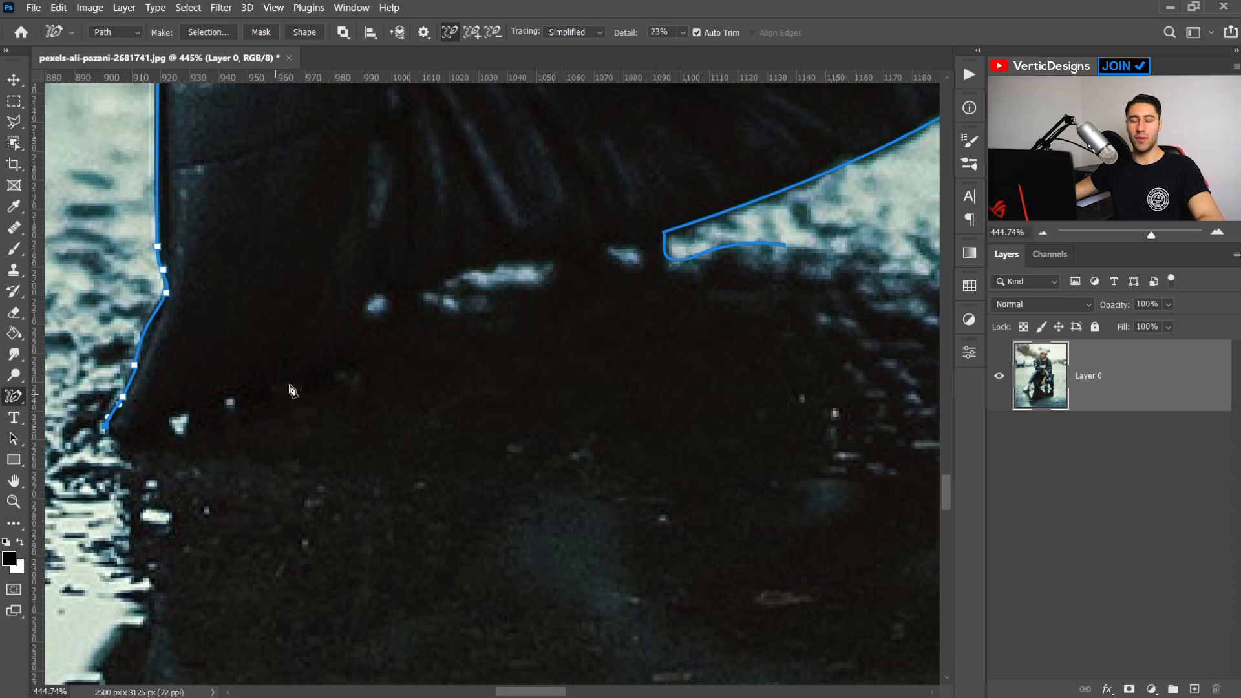
drag(164, 425, 608, 252)
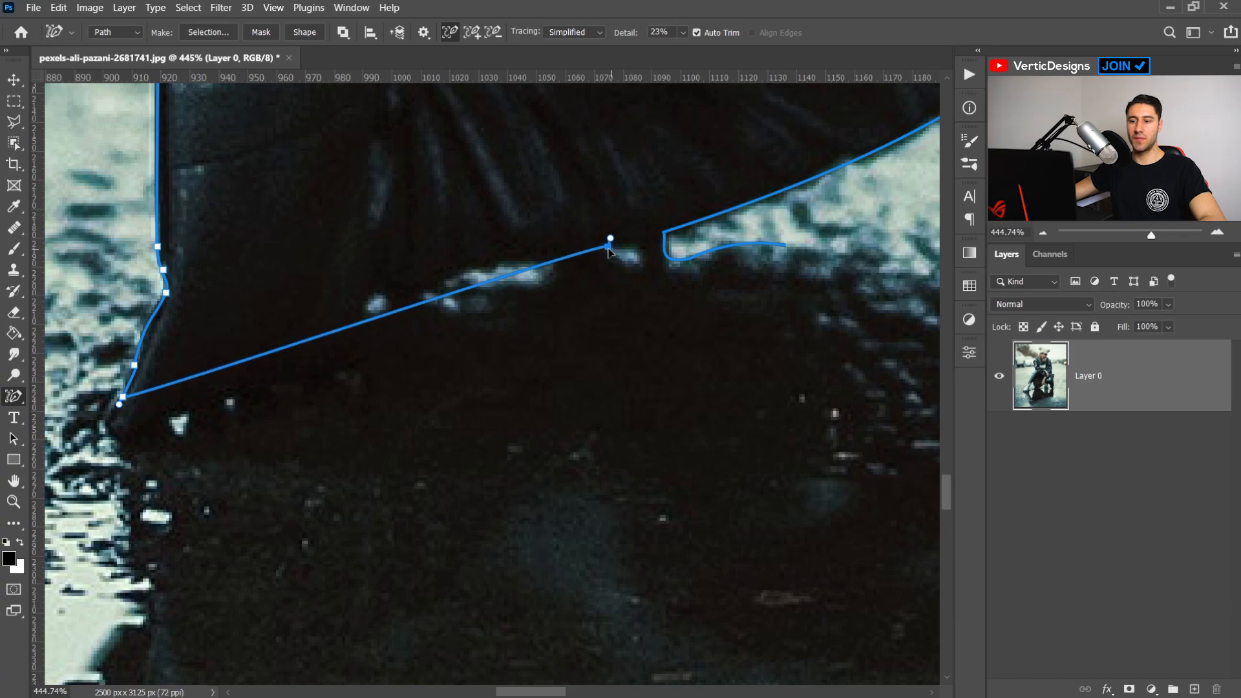
right_click(173, 387)
click(224, 13)
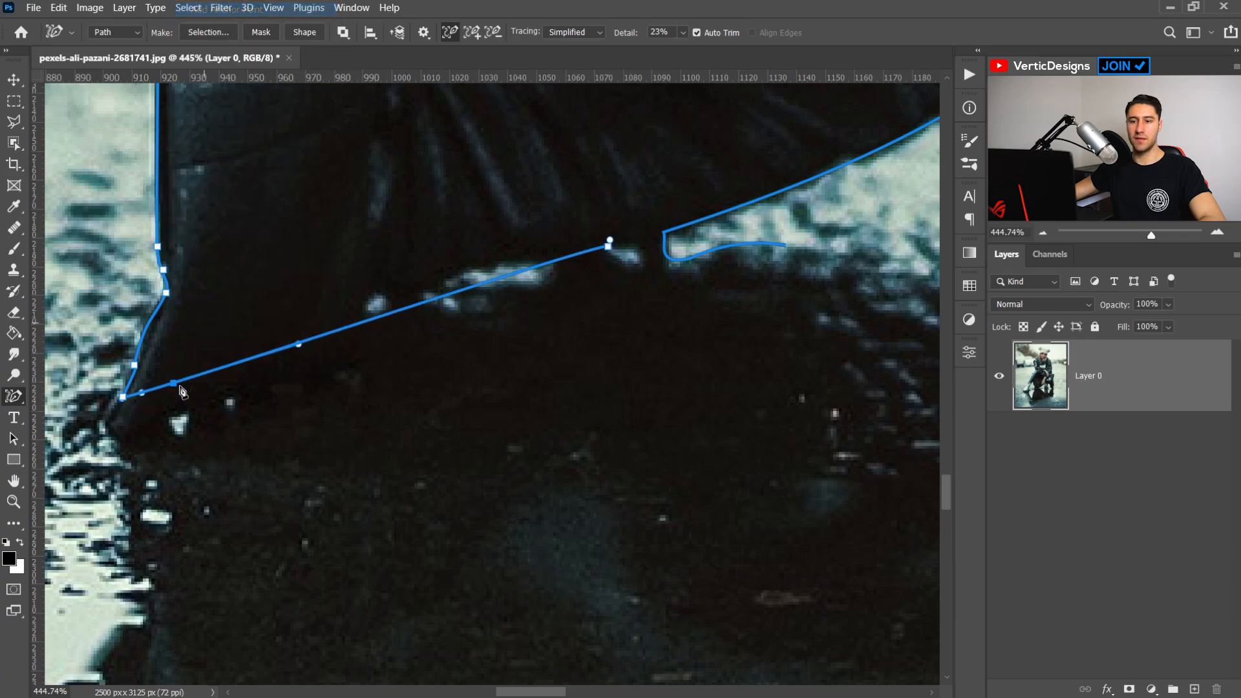
drag(175, 384, 117, 403)
Add two more anchor points to the new hem segment and move them onto the coat's lower edge
right_click(213, 399)
click(259, 25)
drag(214, 400, 210, 386)
right_click(318, 349)
click(349, 321)
drag(318, 349, 341, 304)
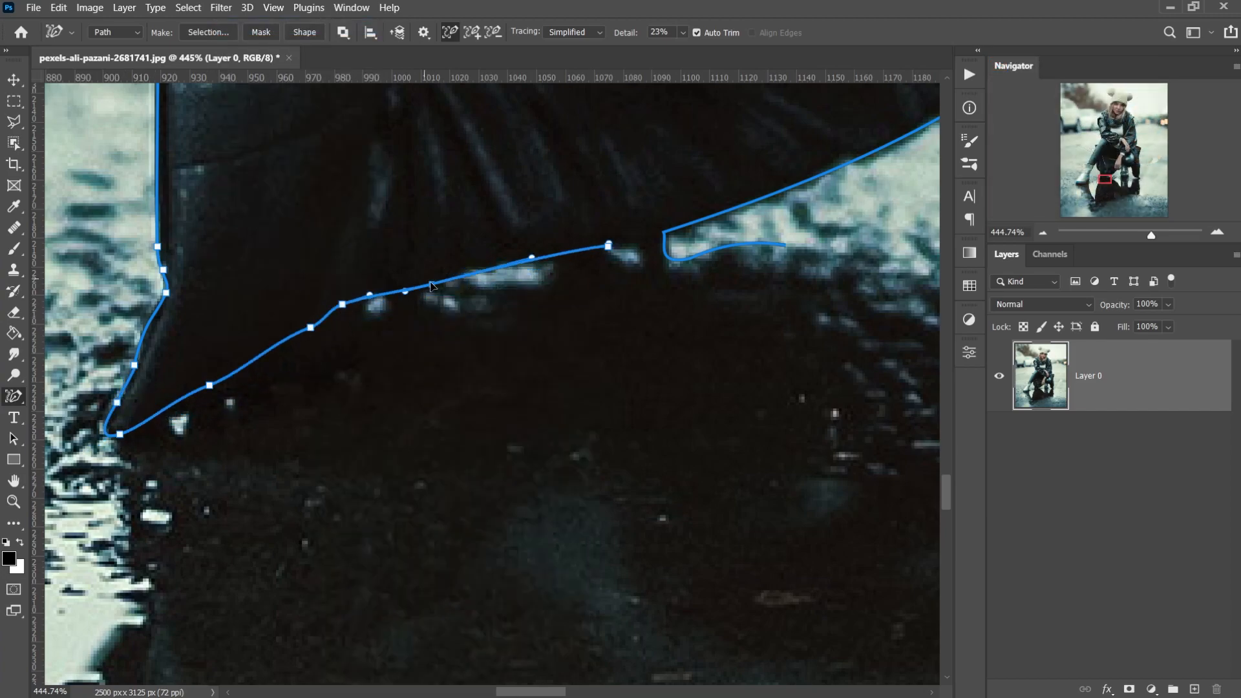
Connect the new hem segment to the traced coat edge that rises toward the hand
click(429, 282)
drag(639, 307, 424, 351)
scroll(452, 274, up, 3)
click(348, 297)
click(439, 272)
Add anchor points along the rising coat hem and pull them onto its edge up to the hand
scroll(688, 475, down, 4)
scroll(688, 475, up, 4)
right_click(302, 442)
click(345, 58)
right_click(264, 463)
click(307, 78)
right_click(379, 388)
click(423, 17)
drag(380, 389, 373, 385)
drag(428, 344, 426, 341)
drag(481, 296, 464, 307)
drag(516, 262, 503, 298)
click(509, 282)
mouse_move(567, 216)
mouse_down()
mouse_move(515, 263)
mouse_move(560, 230)
mouse_up()
drag(583, 210, 578, 205)
Add an anchor point at the first fingertips and adjust the neighbouring points to their outline
right_click(631, 157)
click(650, 165)
drag(630, 159, 625, 168)
drag(647, 139, 608, 232)
drag(586, 215, 582, 220)
drag(655, 188, 676, 196)
Fit the path around the remaining fingertips with added anchor points and trim the excess line at its end
scroll(676, 196, down, 3)
drag(631, 404, 281, 607)
scroll(506, 319, up, 4)
right_click(506, 318)
click(529, 328)
drag(507, 319, 506, 338)
click(495, 344)
drag(617, 253, 549, 362)
right_click(470, 379)
click(504, 13)
drag(470, 378, 479, 403)
right_click(489, 385)
click(537, 13)
alt+click(495, 372)
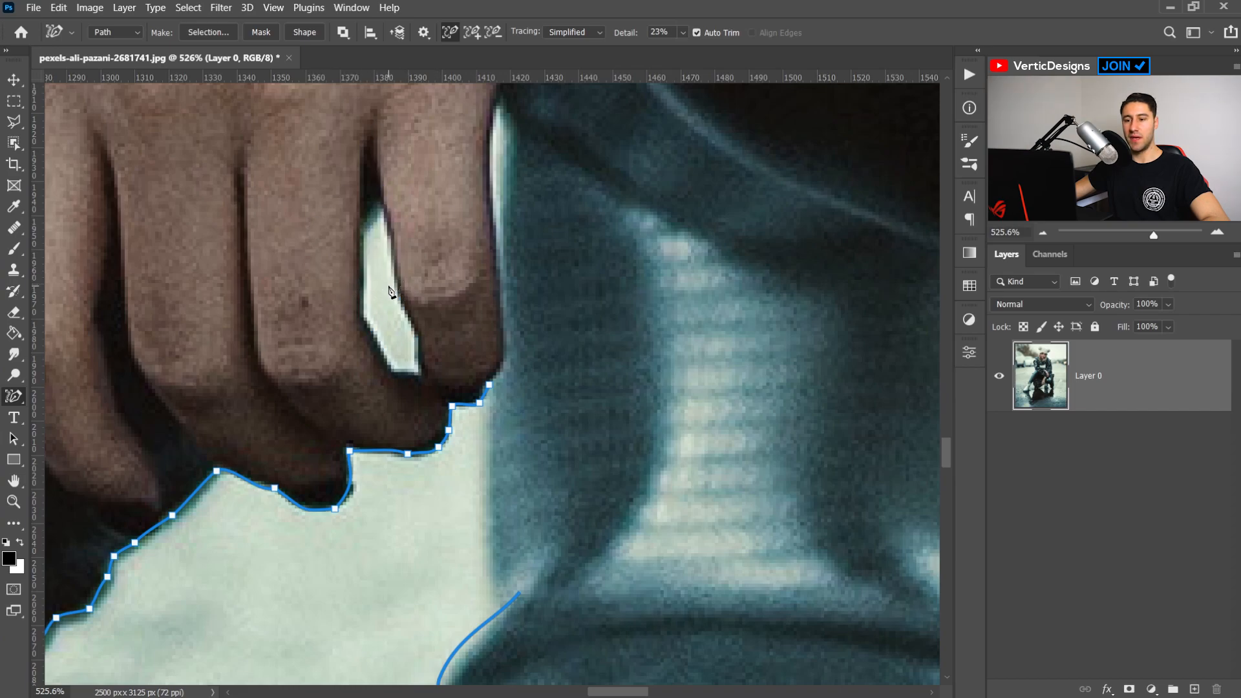
Trace the bright gap between the last two fingers as a closed outline, trimming the stray line above it
click(365, 294)
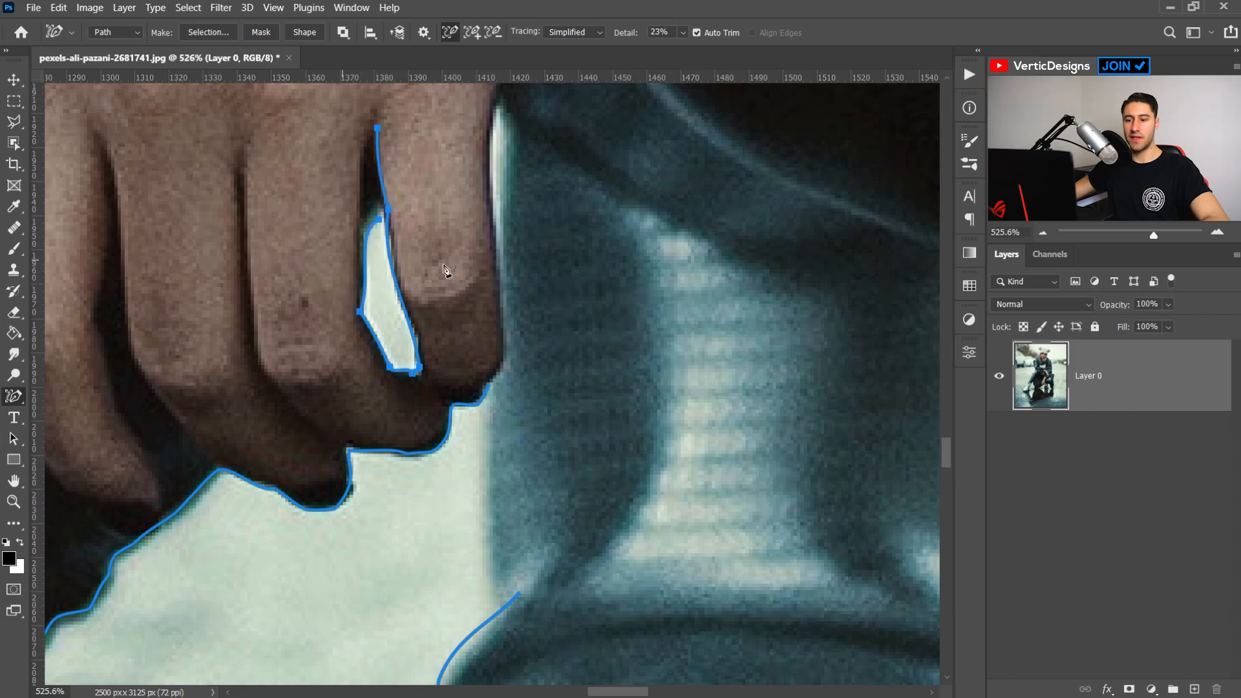
key(alt)
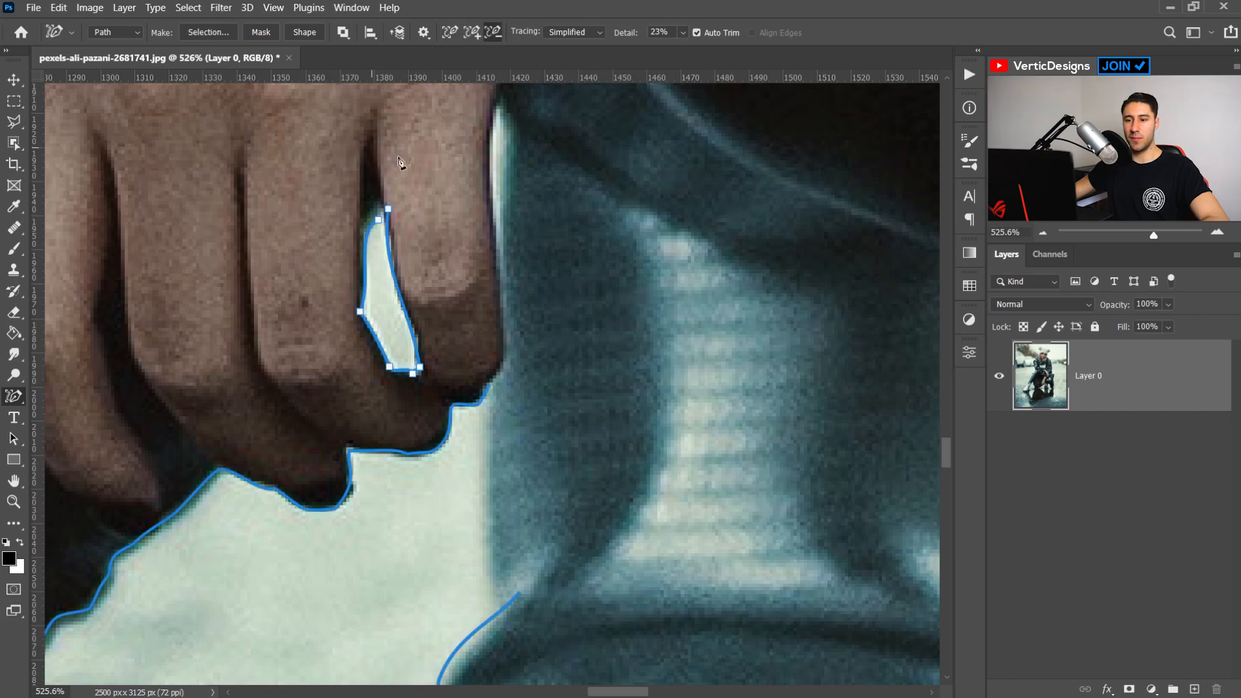
scroll(376, 223, up, 3)
drag(380, 218, 373, 213)
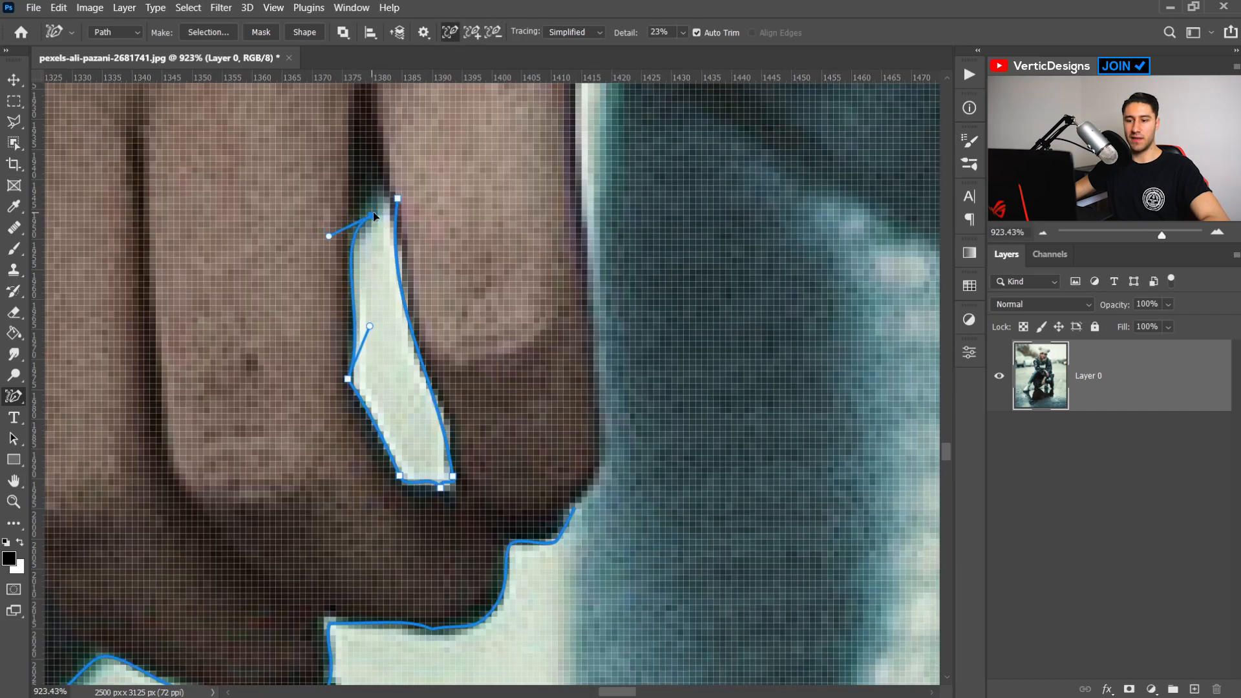
key(shift)
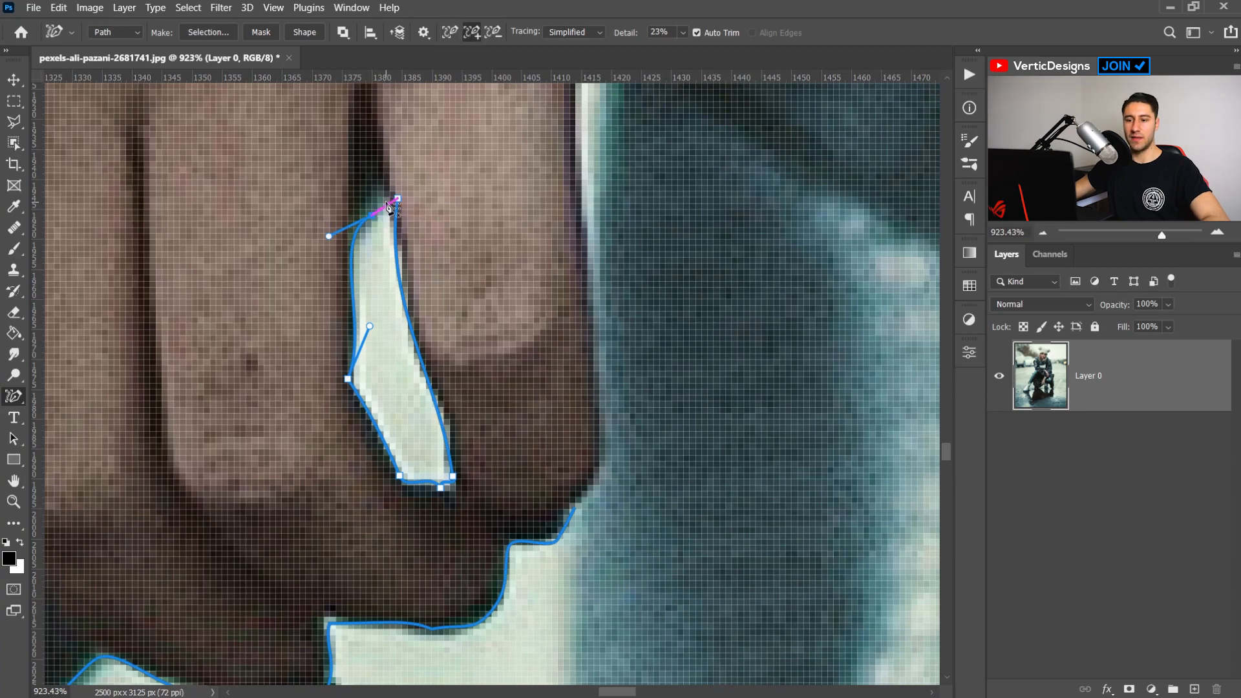
shift+click(386, 204)
click(413, 288)
Connect the path beside the hand to the rear boot's side edge and adjust its anchor points
scroll(433, 381, down, 3)
drag(486, 635, 399, 366)
drag(465, 420, 435, 213)
scroll(437, 212, up, 6)
scroll(441, 164, down, 7)
drag(425, 354, 436, 355)
drag(431, 424, 401, 278)
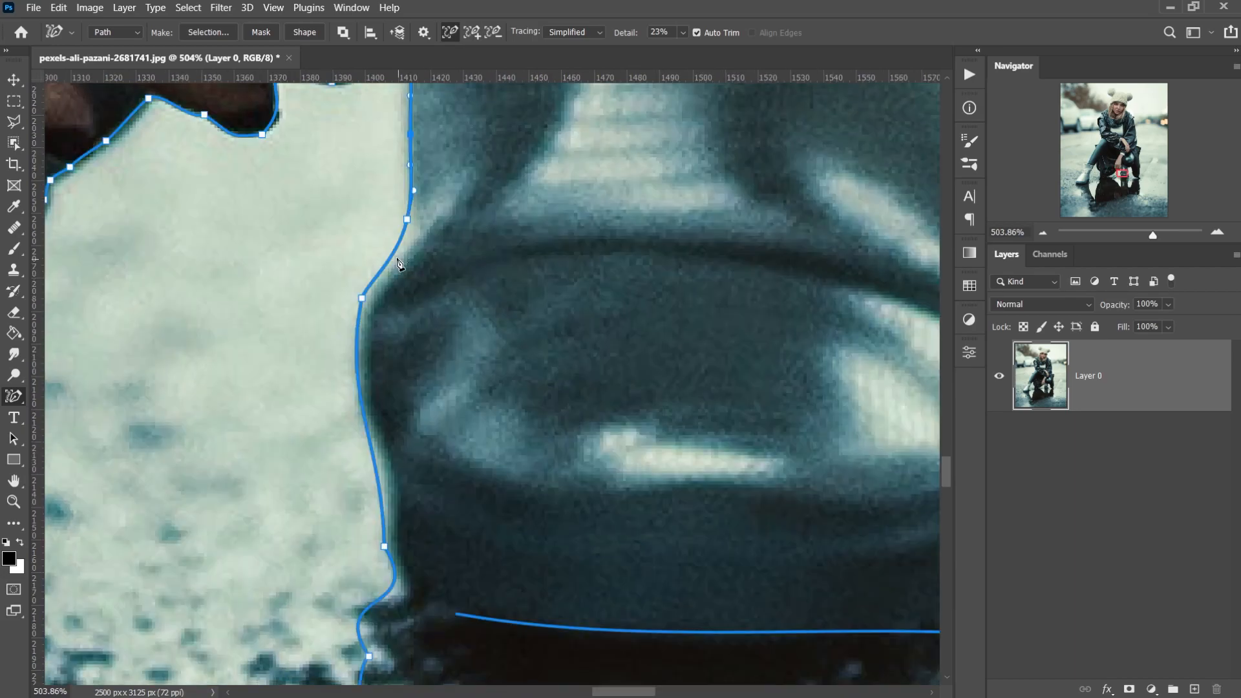
Connect the rear boot's side path to its sole line, deleting the stray anchor point and fitting the remaining points to the edge
drag(390, 564, 271, 336)
ctrl+click(184, 470)
key(Delete)
drag(252, 427, 329, 386)
shift+click(340, 388)
drag(267, 317, 276, 326)
drag(259, 229, 270, 222)
click(254, 189)
scroll(324, 204, up, 2)
scroll(324, 204, up, 3)
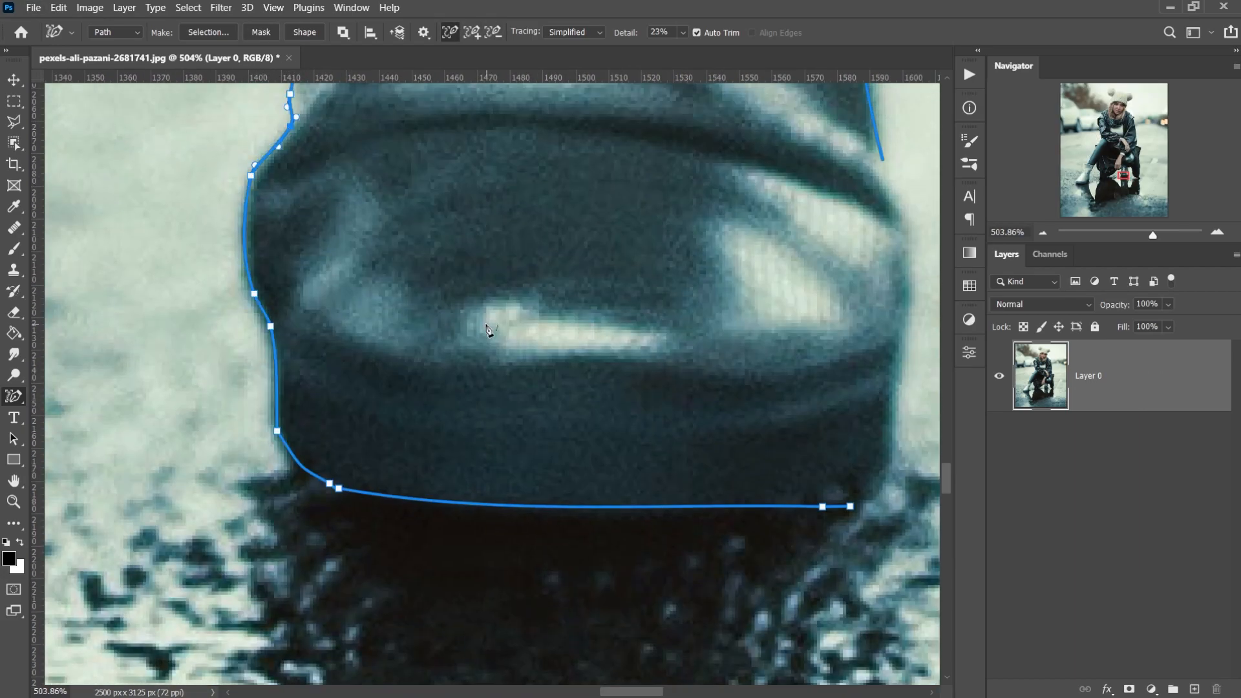
Join the sole line to the path on the rear boot's opposite side and add anchor points that follow its edge
scroll(470, 429, down, 3)
scroll(354, 569, up, 4)
shift+click(343, 526)
drag(304, 534, 283, 553)
drag(332, 337, 252, 385)
right_click(345, 411)
click(377, 38)
drag(345, 411, 378, 411)
right_click(381, 262)
click(414, 273)
drag(381, 262, 395, 261)
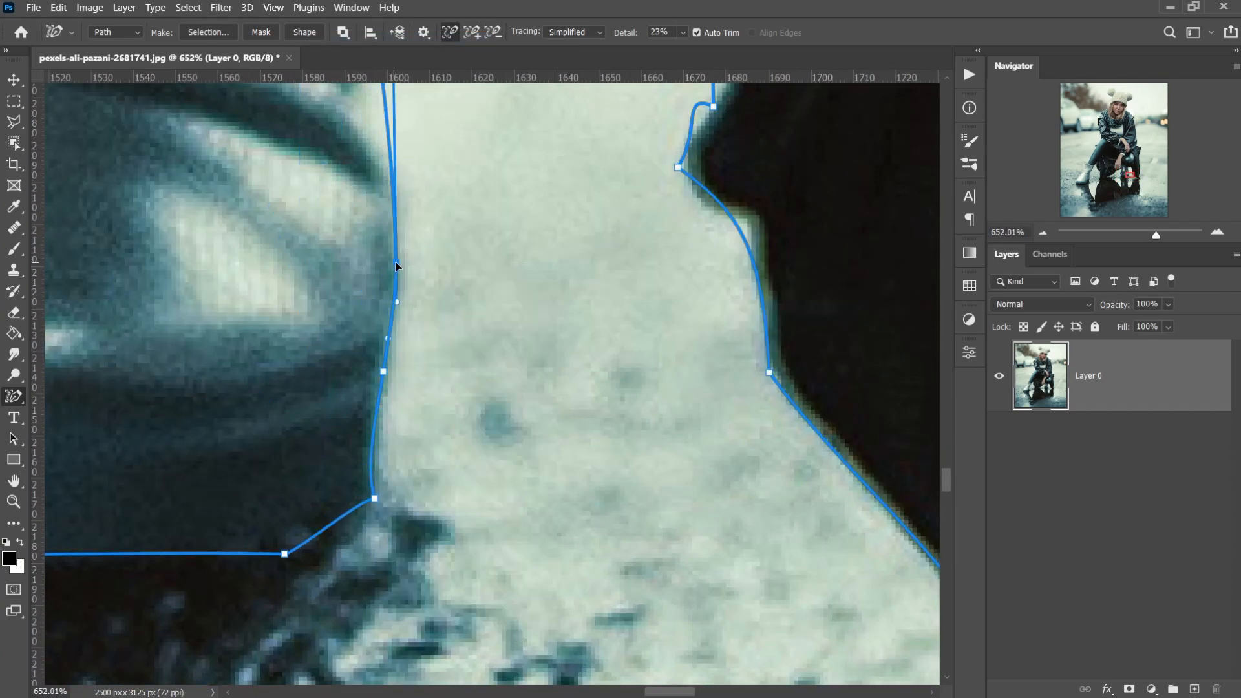
drag(284, 553, 268, 528)
Refine the path along the rear boot's sole and upper side with added anchor points
drag(356, 574, 745, 415)
right_click(447, 388)
click(480, 16)
drag(769, 130, 445, 586)
right_click(451, 463)
click(488, 91)
right_click(442, 391)
click(474, 18)
drag(442, 390, 429, 404)
drag(430, 339, 423, 340)
drag(401, 188, 398, 414)
mouse_move(397, 146)
mouse_down()
mouse_move(382, 160)
mouse_move(397, 165)
mouse_up()
Fit the path to the upper part of the dark coat's inner edge beside the rear boot, adding anchor points along its ripples
drag(594, 129, 395, 216)
drag(518, 184, 548, 186)
drag(532, 117, 524, 93)
drag(493, 119, 537, 171)
right_click(551, 219)
click(566, 226)
drag(581, 271, 508, 167)
drag(474, 143, 503, 139)
right_click(518, 222)
click(545, 232)
drag(517, 222, 521, 217)
right_click(522, 261)
click(548, 272)
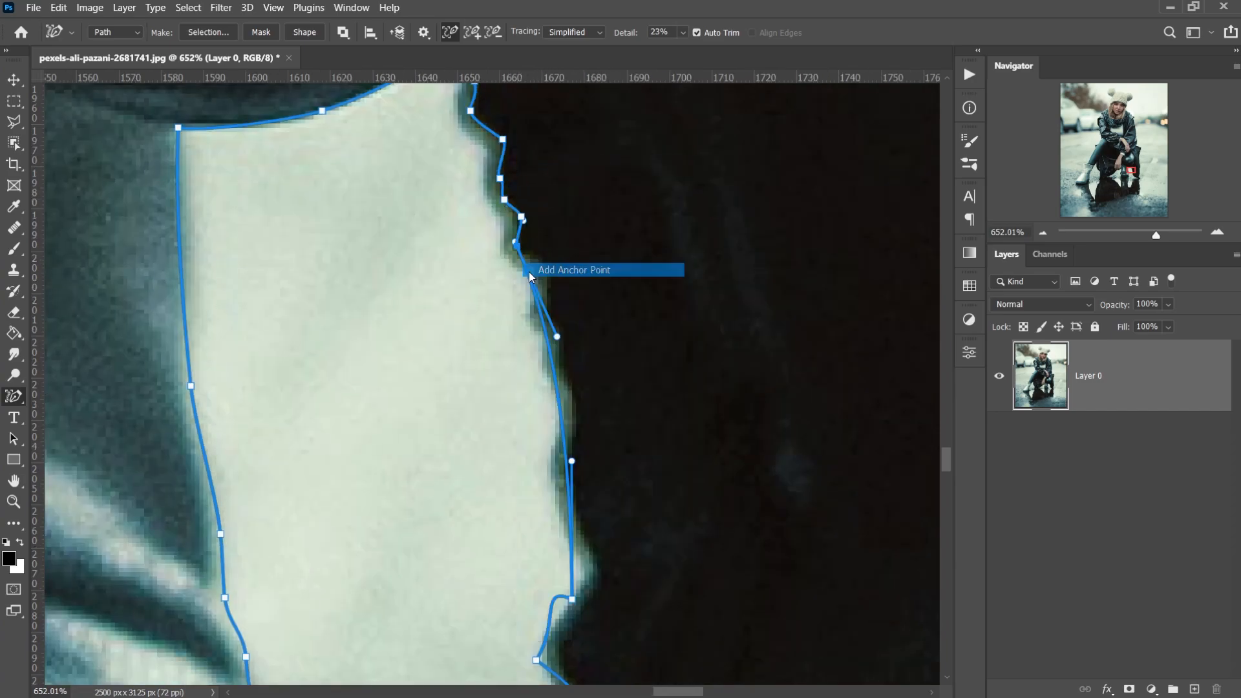
Add anchor points down the middle of the coat's inner edge beside the rear boot
drag(581, 362, 552, 234)
right_click(525, 207)
click(552, 216)
right_click(536, 233)
click(558, 237)
drag(610, 332, 569, 242)
mouse_move(587, 685)
right_click(496, 227)
click(522, 237)
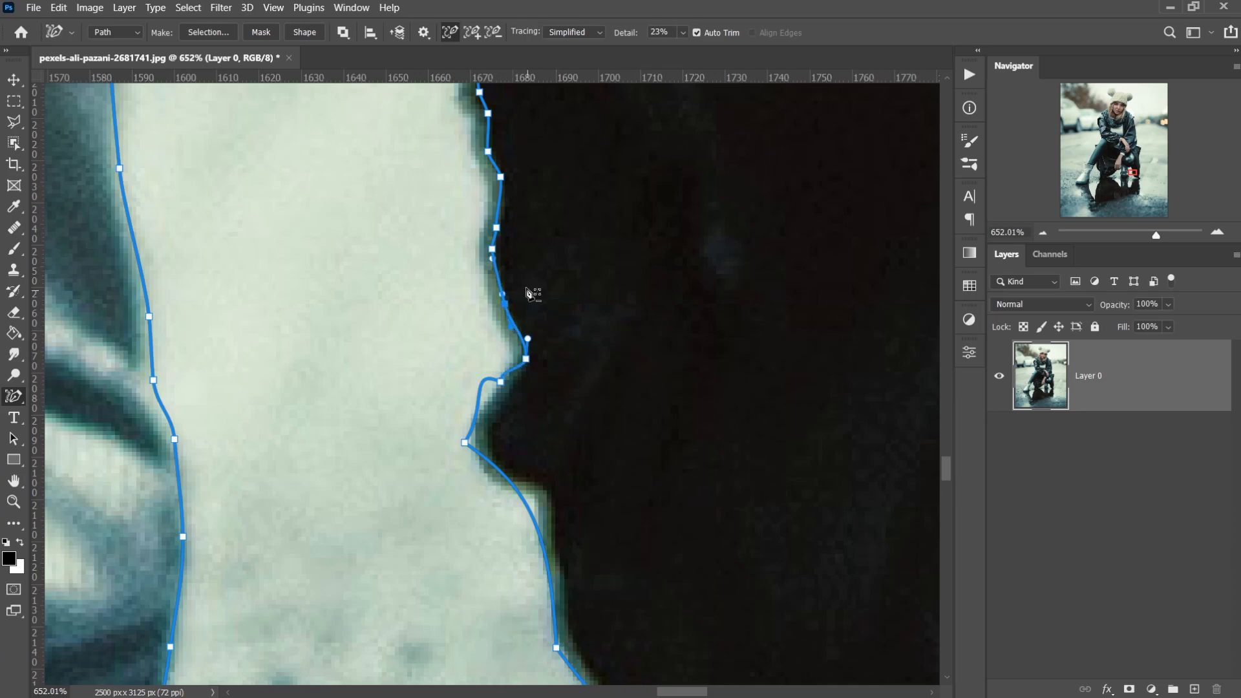
Shape the path around the notch low on the coat's inner edge with added and moved anchor points
drag(550, 349, 510, 198)
drag(459, 231, 460, 242)
right_click(424, 292)
click(451, 302)
right_click(464, 300)
click(491, 309)
drag(464, 300, 462, 331)
drag(549, 387, 421, 232)
right_click(428, 217)
click(453, 226)
drag(467, 379, 473, 375)
Refine the path to the coat's lowest tip and connect it to the coat's outer edge line
right_click(573, 428)
click(598, 55)
drag(667, 412, 556, 275)
drag(525, 325, 535, 312)
drag(731, 390, 734, 325)
alt+click(741, 365)
scroll(755, 354, up, 2)
shift+click(711, 319)
drag(754, 267, 764, 261)
Move the anchor points on the lower part of the coat's outer edge onto its outline
scroll(775, 259, down, 3)
drag(854, 182, 771, 431)
drag(552, 385, 573, 413)
drag(640, 258, 590, 230)
drag(573, 413, 560, 413)
click(581, 315)
drag(716, 97, 647, 489)
drag(522, 382, 536, 379)
drag(554, 248, 536, 247)
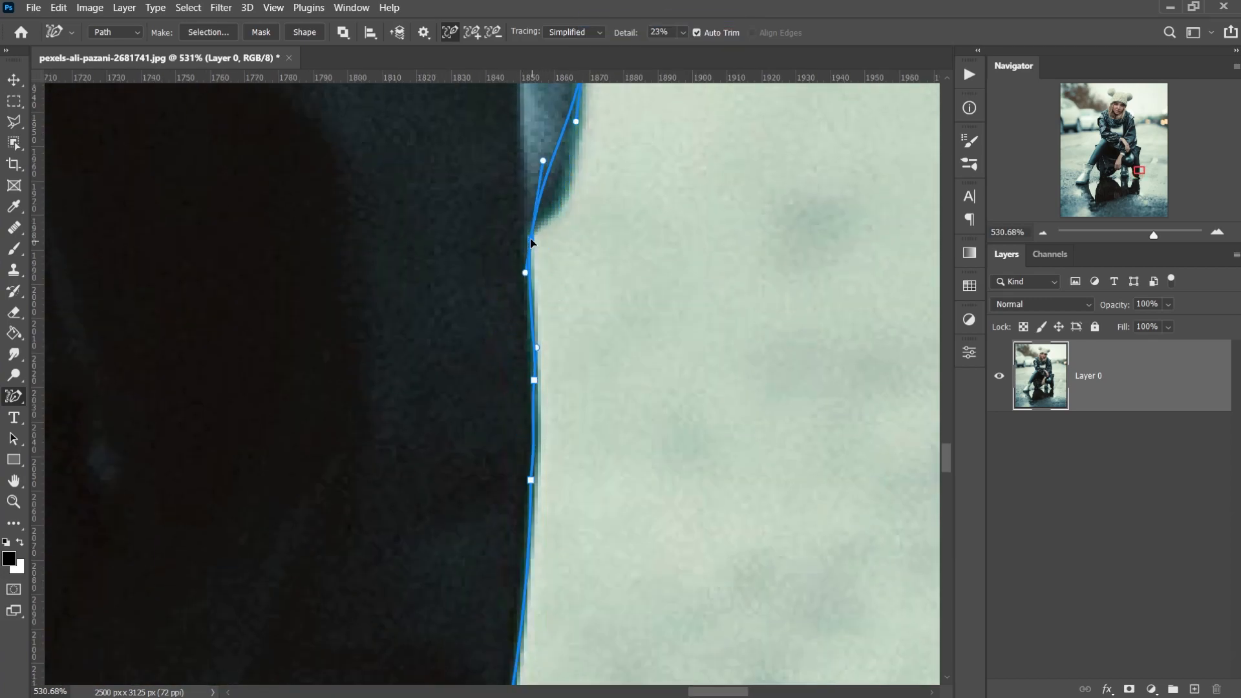
Follow the bulge in the coat's outer edge by moving anchor points and adding new ones above it
drag(614, 226, 469, 387)
drag(426, 352, 416, 351)
drag(491, 206, 441, 343)
click(391, 337)
right_click(364, 201)
click(384, 211)
drag(388, 193, 387, 456)
right_click(325, 316)
click(346, 325)
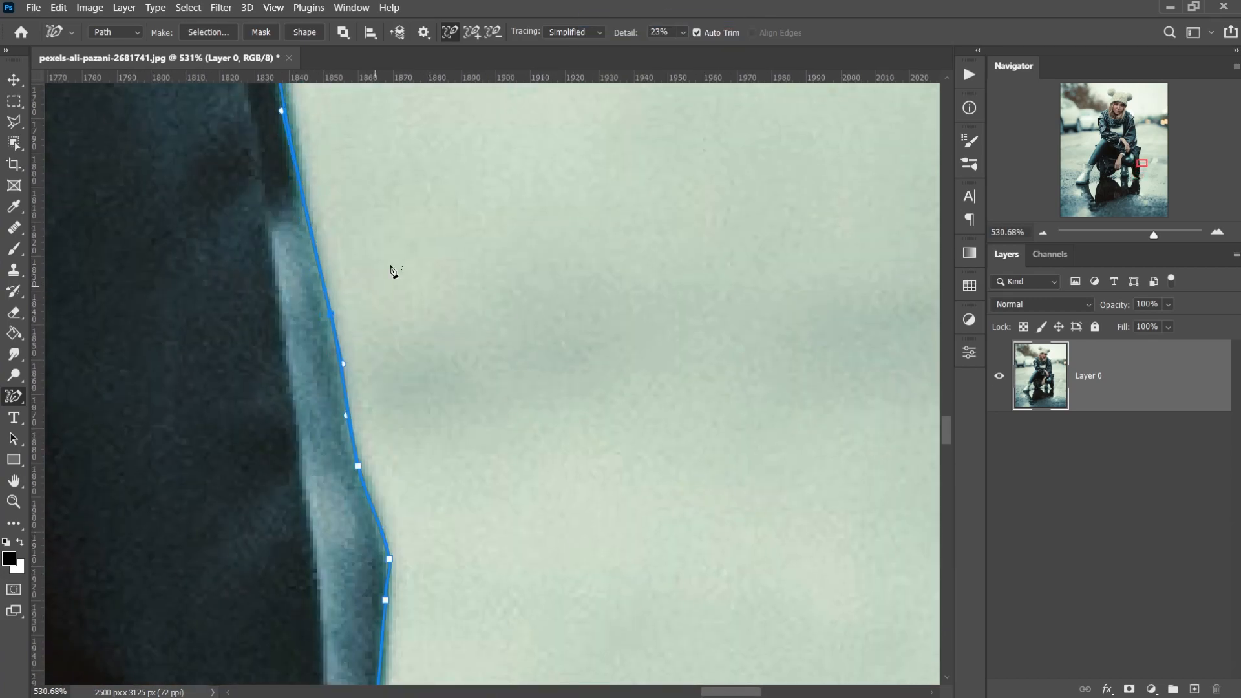
Fit the path to the upper part of the coat's outer edge up to its protruding corner, adding anchor points
drag(395, 129, 401, 529)
right_click(271, 208)
click(290, 215)
drag(314, 155, 303, 433)
drag(282, 395, 294, 405)
drag(362, 130, 282, 611)
right_click(366, 345)
click(387, 328)
drag(382, 311, 383, 299)
Add and adjust anchor points along the jacket's lower sleeve, starting just above the protruding coat corner
drag(323, 220, 687, 443)
right_click(358, 331)
click(381, 333)
drag(359, 328, 347, 328)
drag(393, 362, 343, 564)
right_click(331, 211)
click(353, 220)
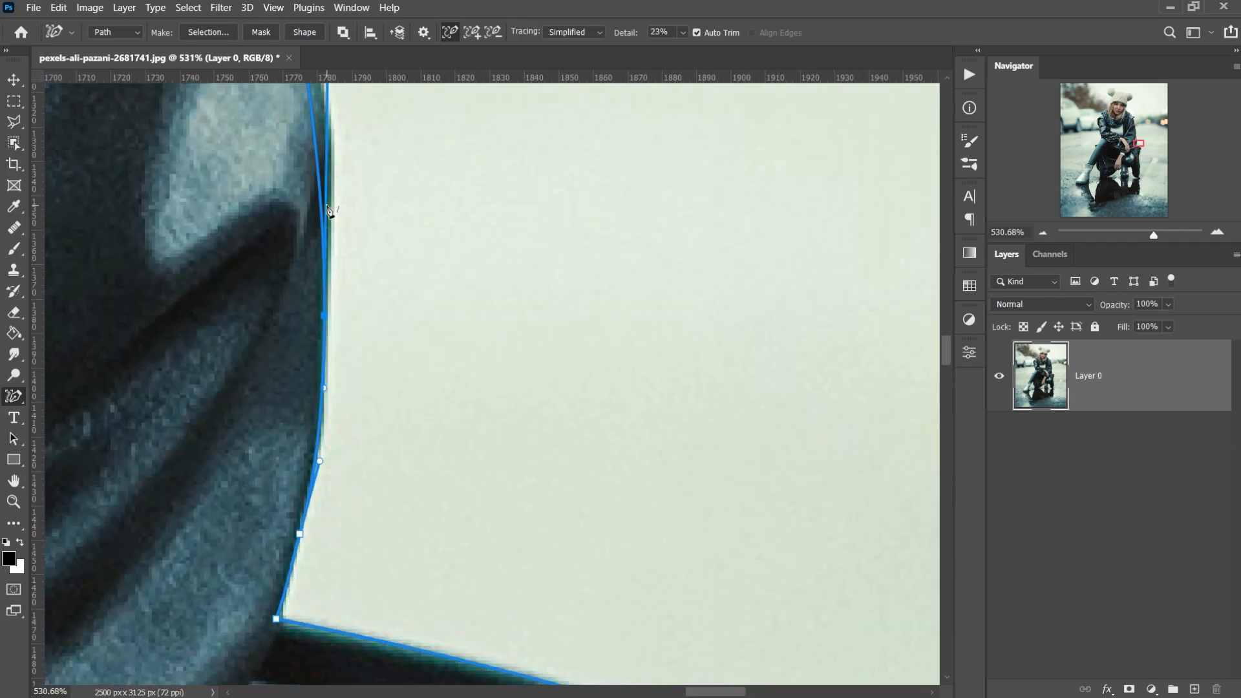
drag(349, 168, 387, 550)
right_click(349, 366)
click(370, 328)
drag(346, 366, 329, 319)
drag(321, 204, 338, 448)
drag(313, 288, 318, 338)
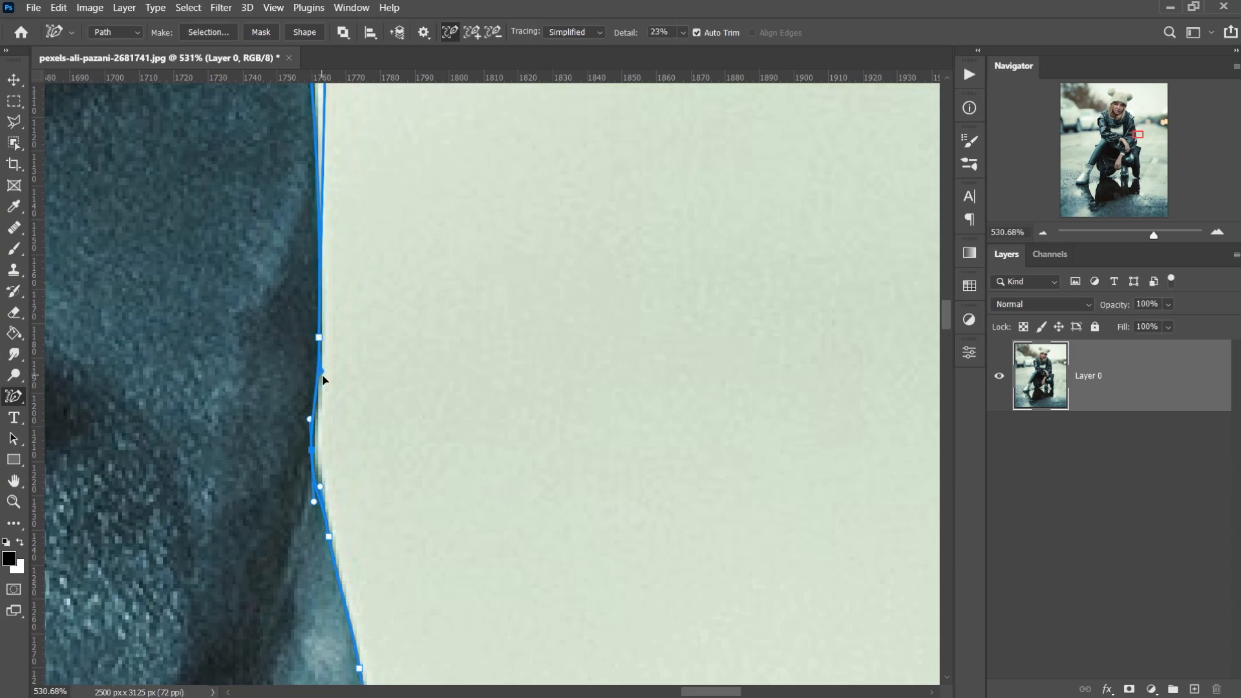
Align the path with the jacket's upper sleeve and the curve of the shoulder by adding and moving anchor points
drag(420, 123, 465, 504)
drag(323, 161, 402, 611)
right_click(300, 255)
click(321, 261)
drag(300, 255, 316, 235)
drag(326, 304, 313, 305)
drag(289, 205, 295, 180)
drag(310, 188, 345, 316)
drag(320, 258, 311, 252)
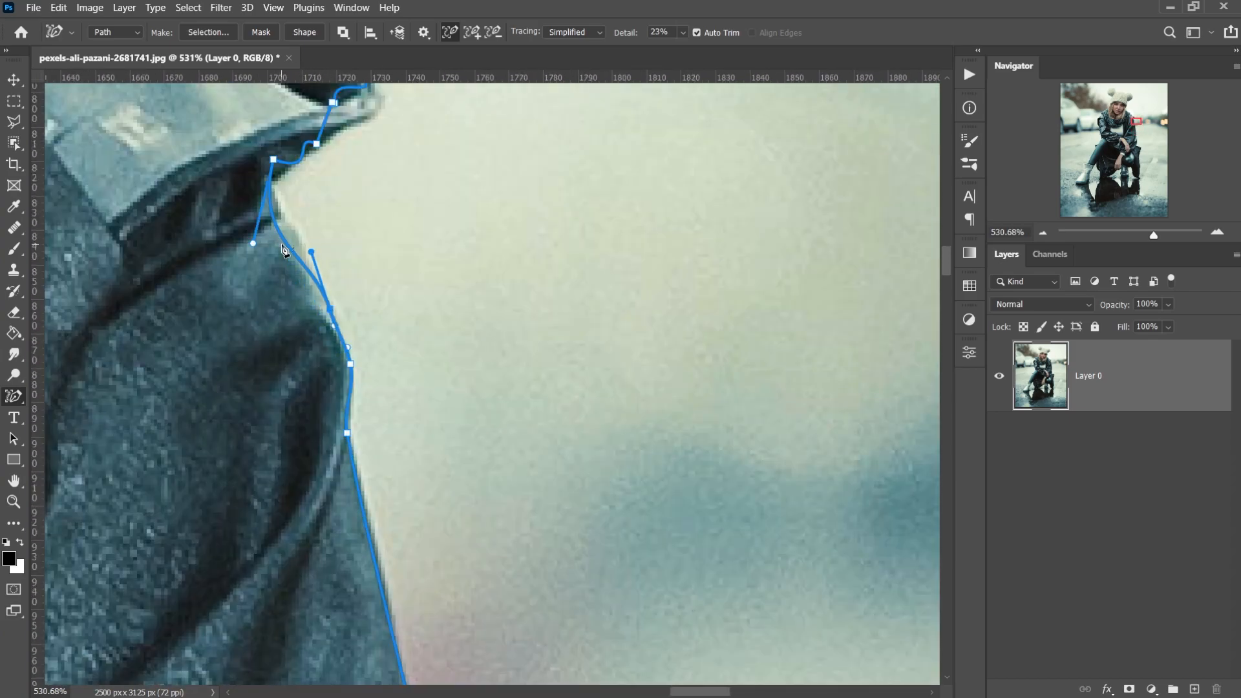
Reshape the path around the pointed flap on the jacket's shoulder so it follows the fabric edge
right_click(282, 296)
drag(310, 194, 276, 332)
drag(318, 295, 348, 286)
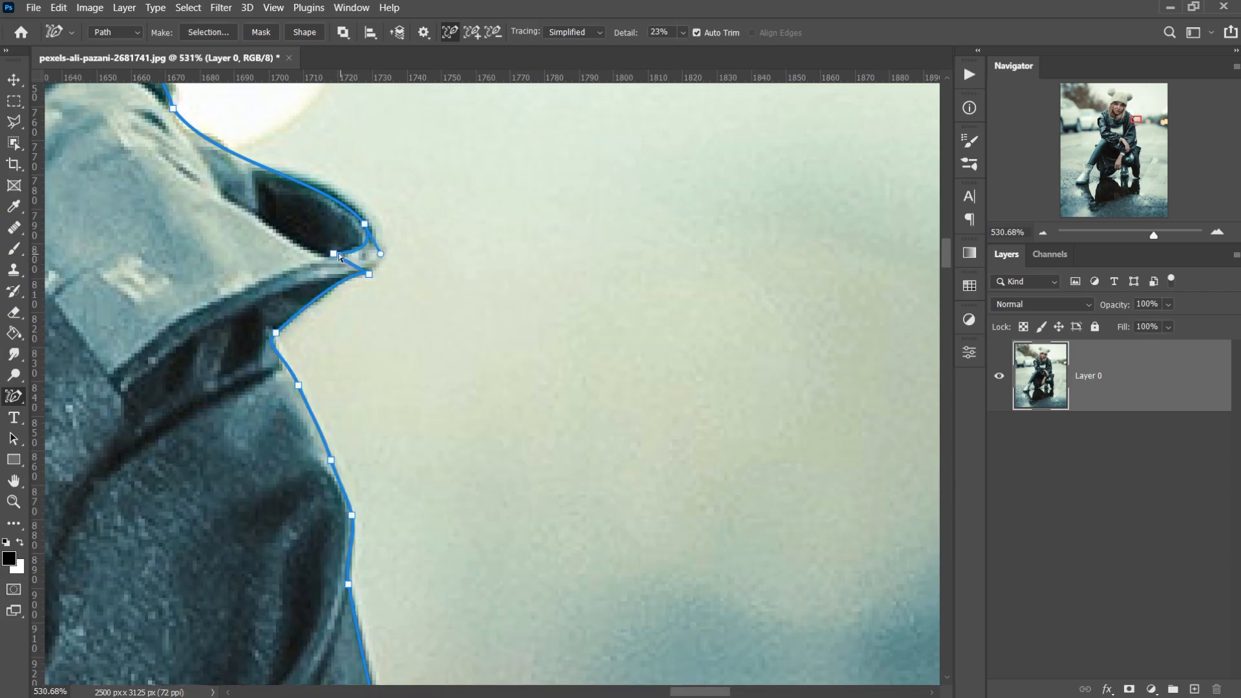
drag(401, 188, 553, 338)
drag(304, 226, 451, 370)
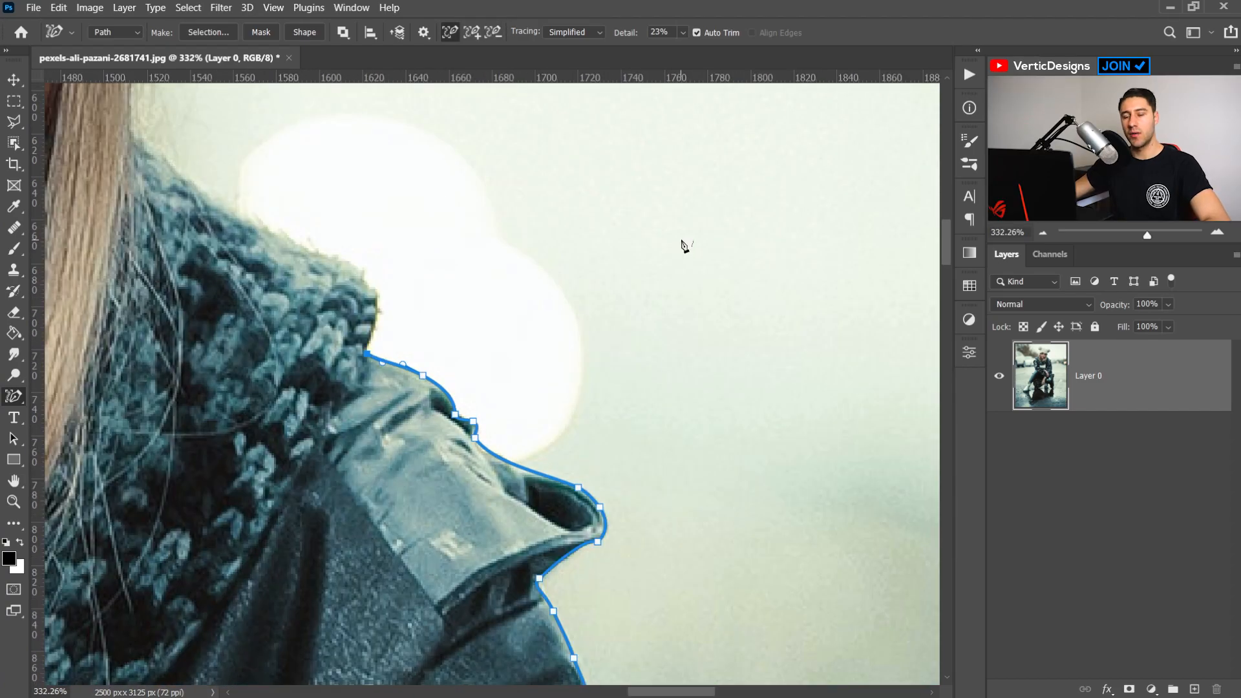
Trace the outer edge of the pompom on the right side of the hat
scroll(585, 351, down, 5)
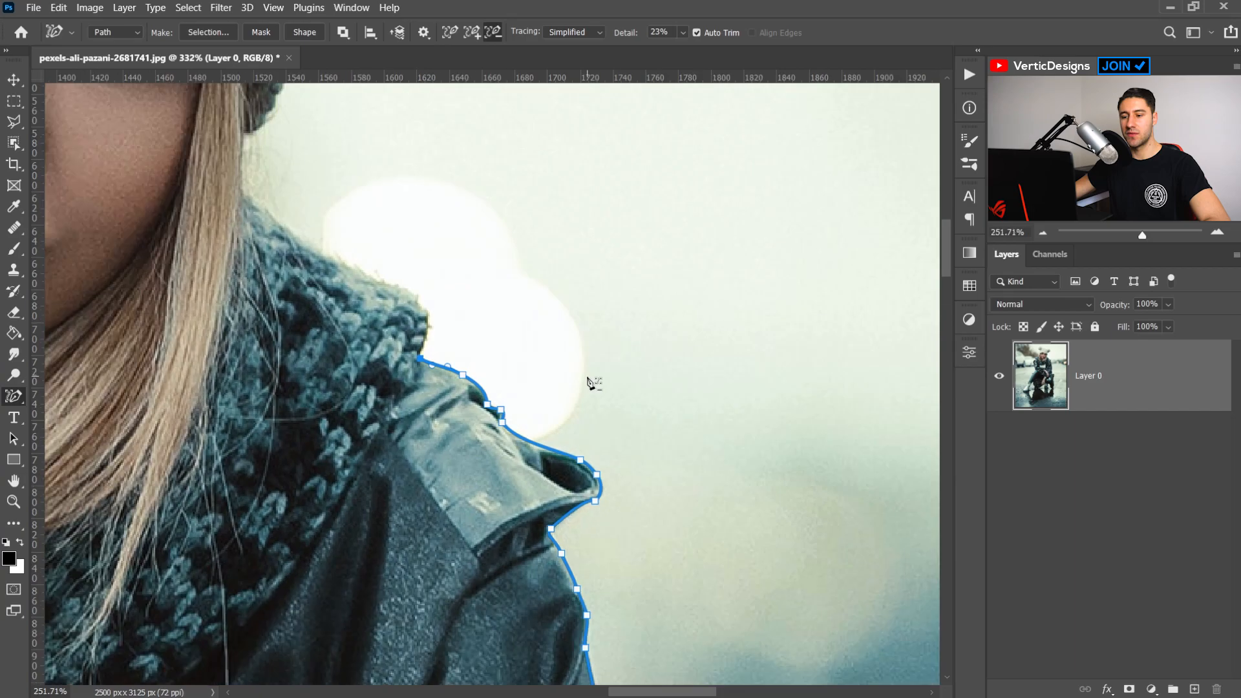
scroll(604, 380, down, 4)
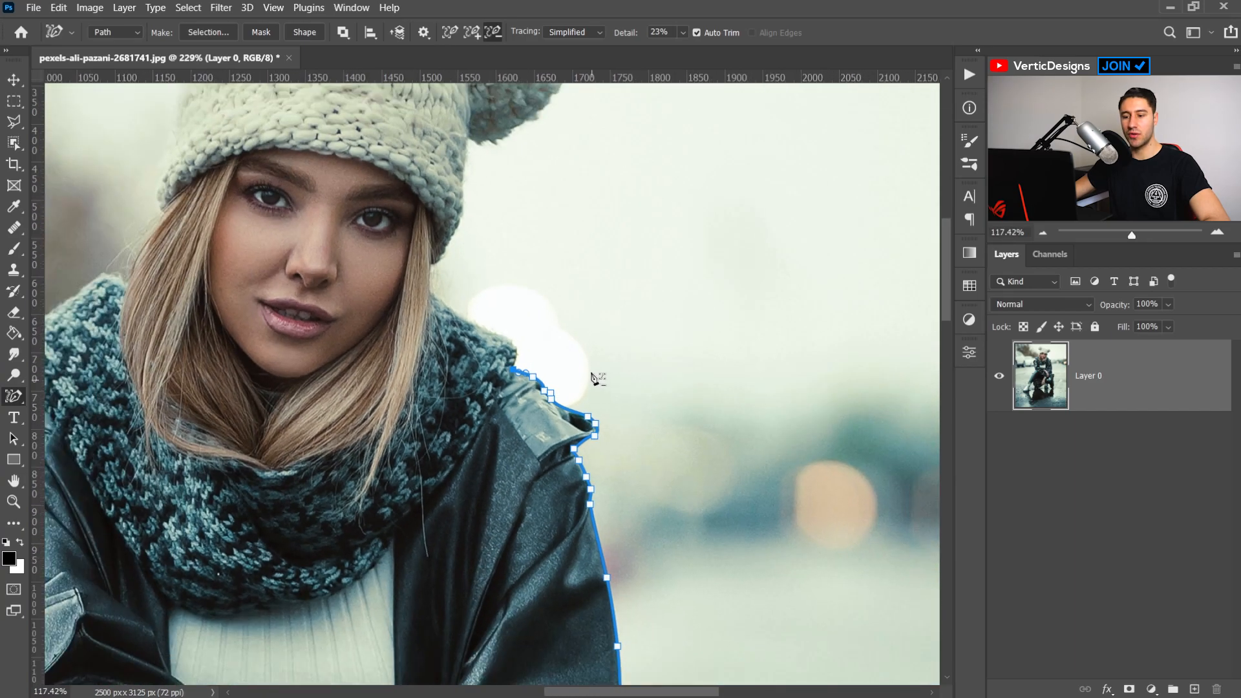
scroll(594, 379, down, 4)
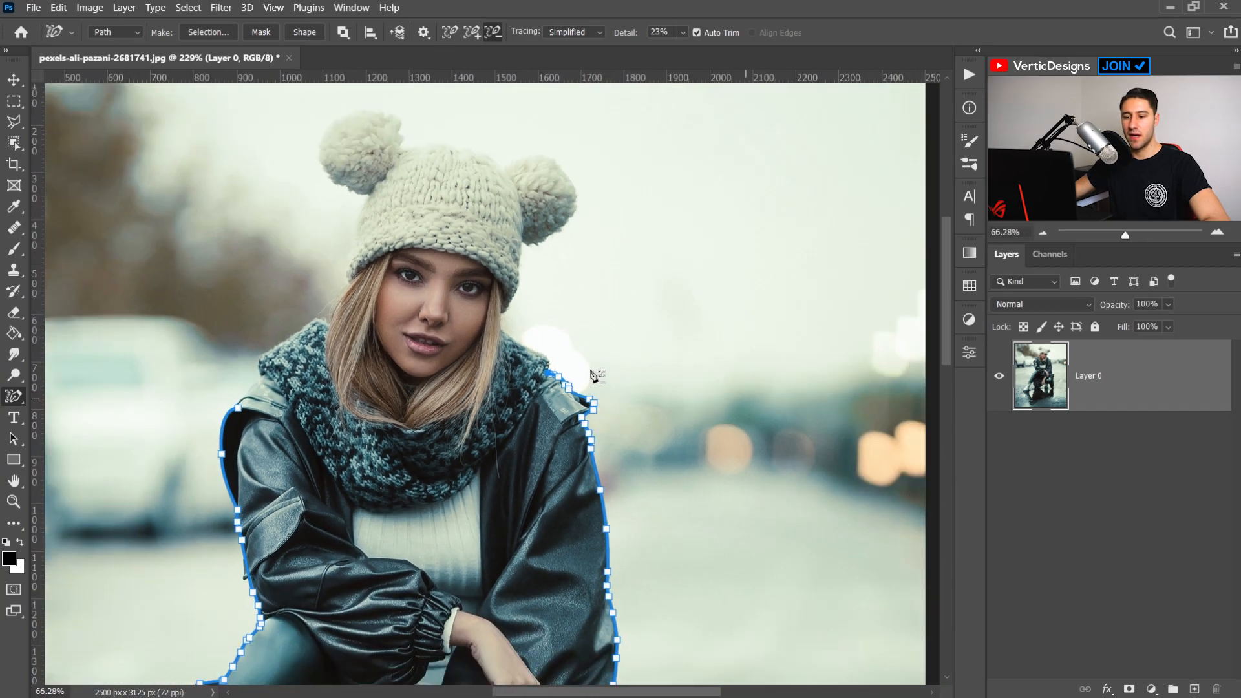
scroll(593, 380, down, 1)
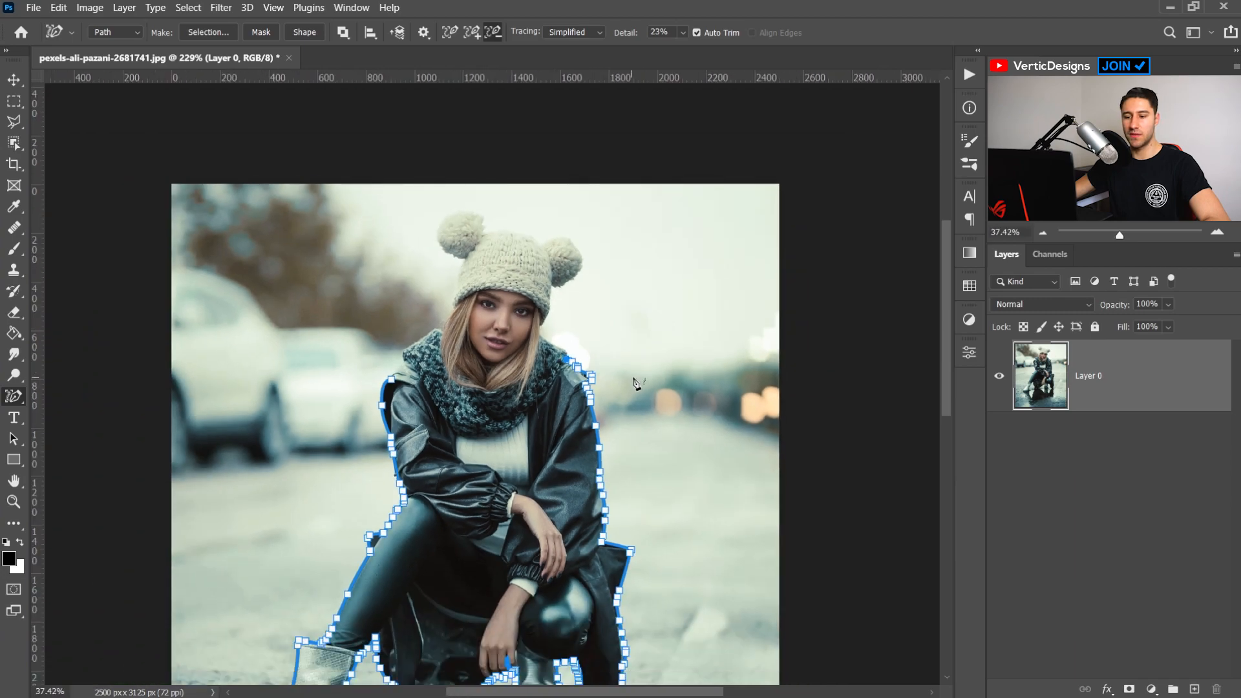
drag(950, 295, 950, 367)
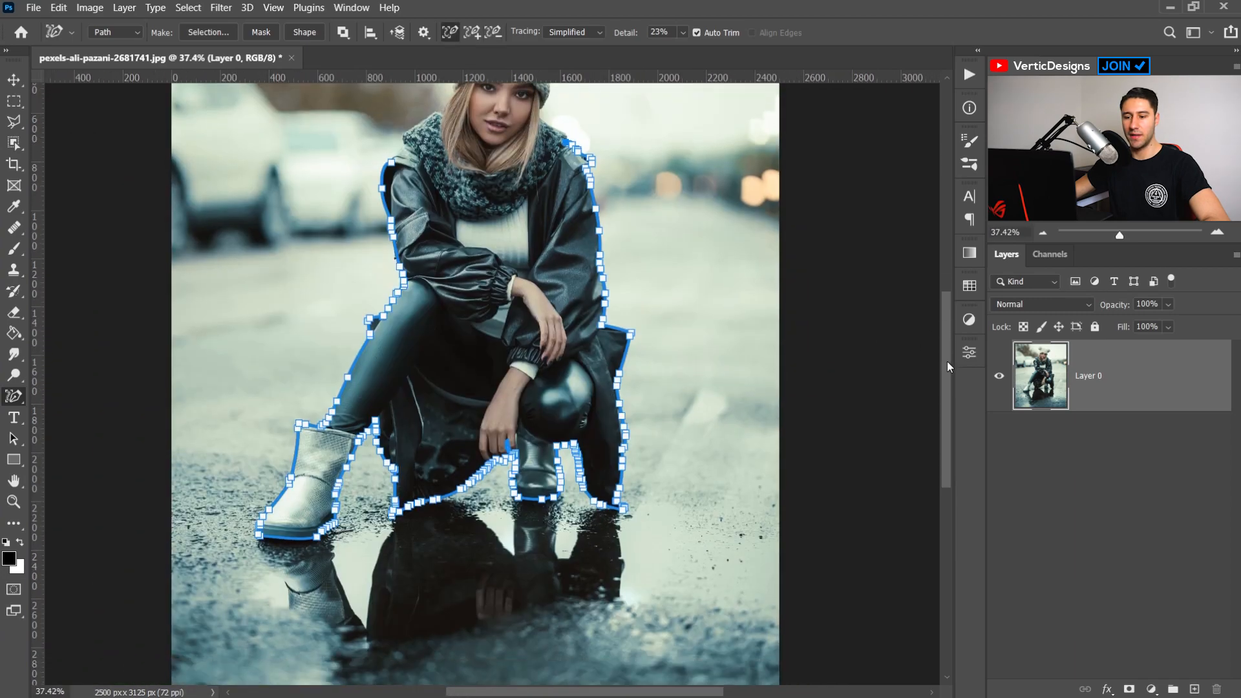
scroll(657, 231, down, 2)
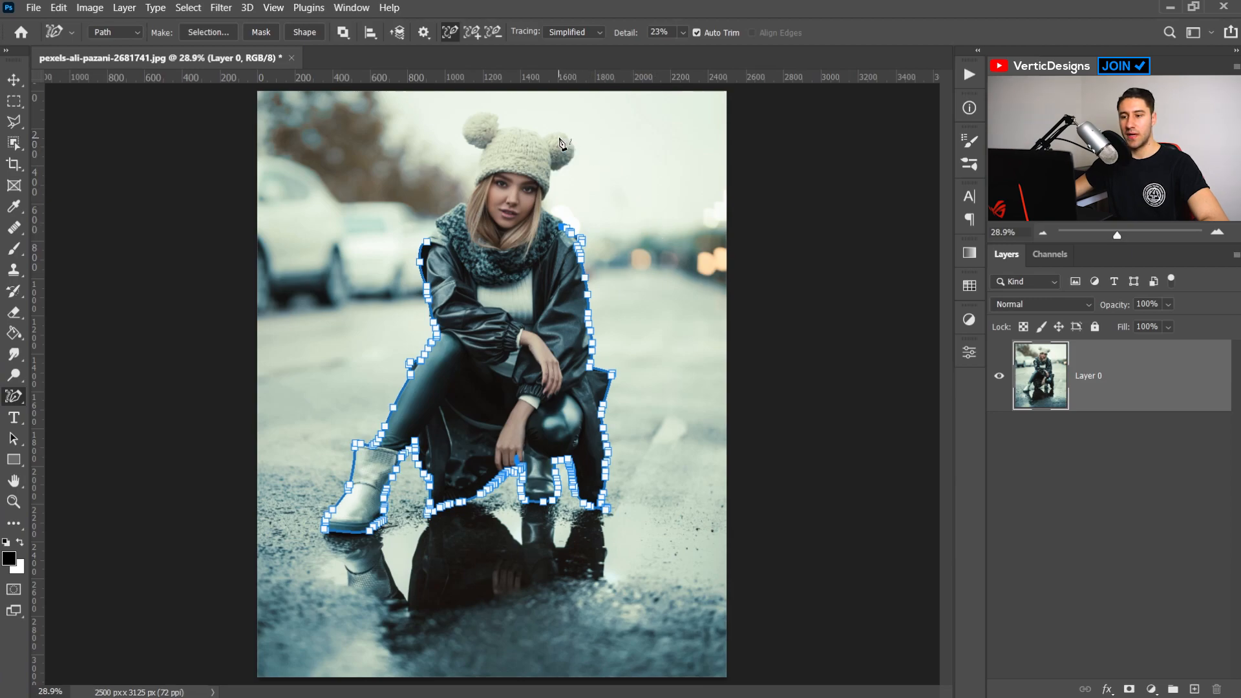
click(572, 157)
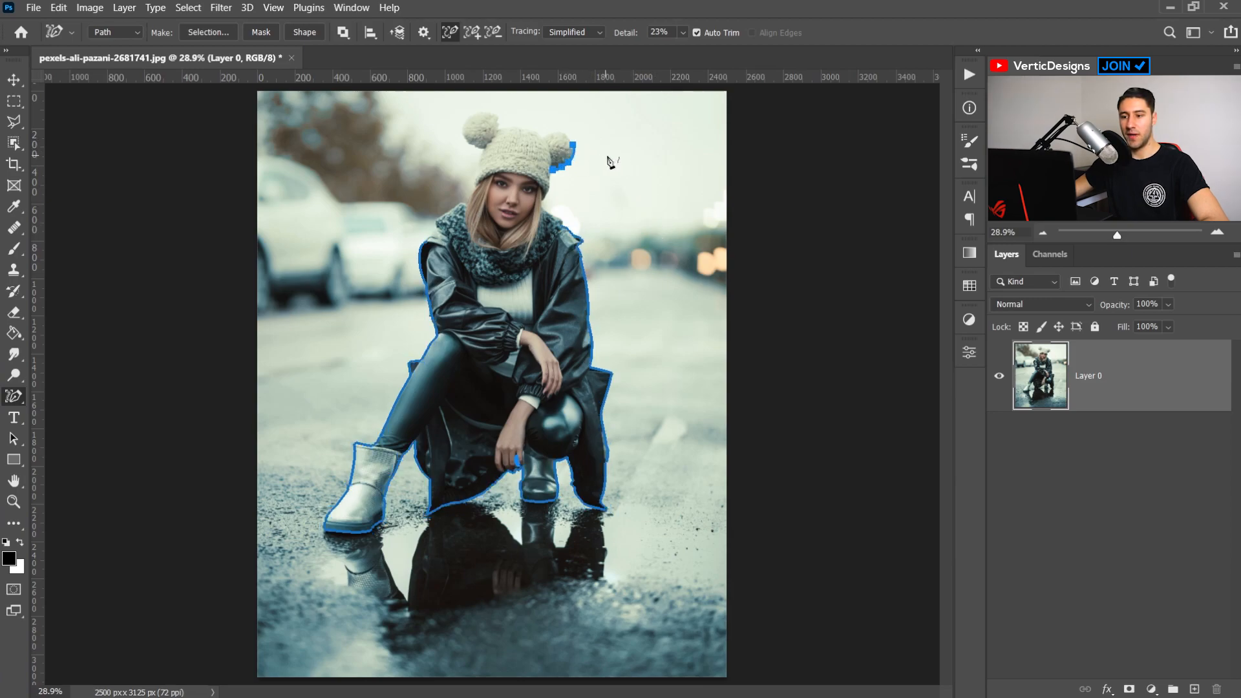
scroll(609, 162, up, 4)
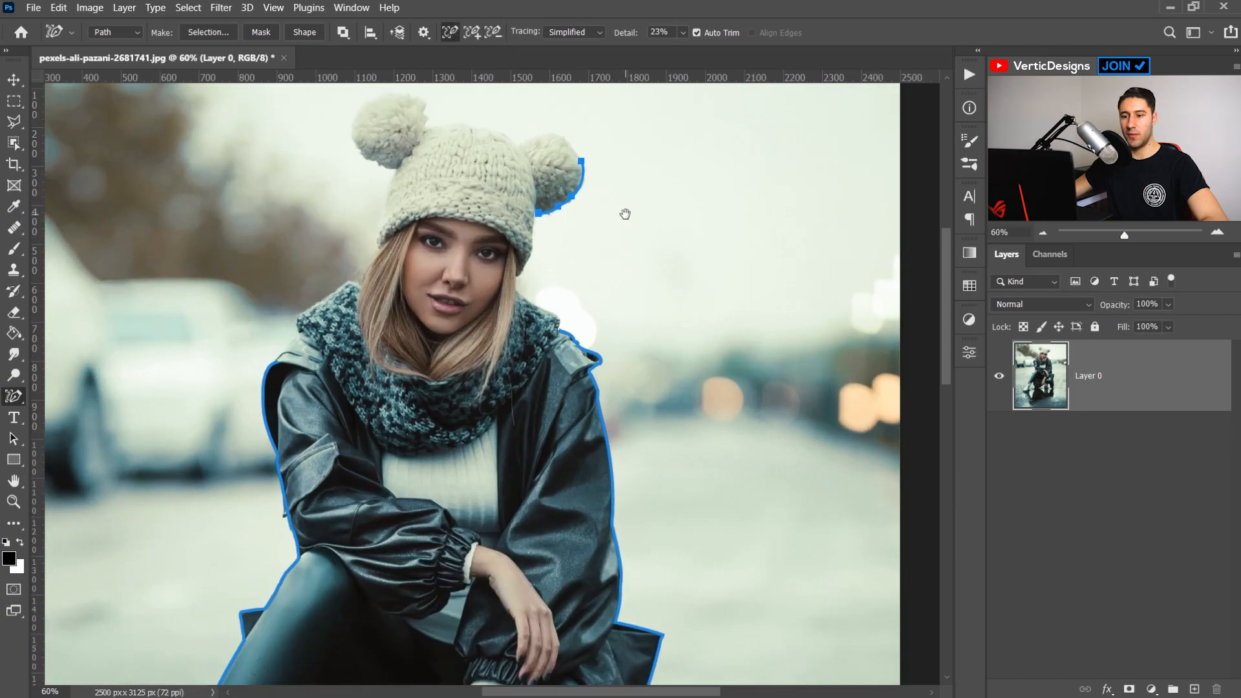
drag(625, 213, 643, 268)
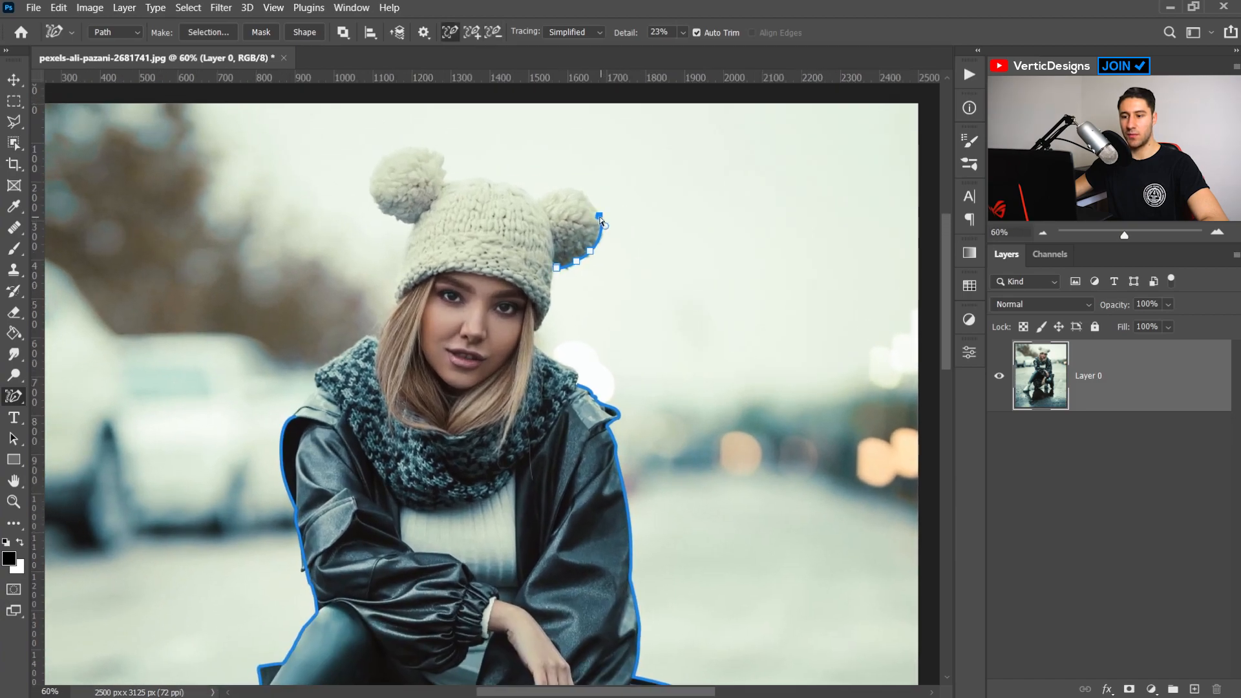
Pull the pompom line's anchor points outward into a loose outline around the head and hair, adding a point above the hat
drag(515, 202, 264, 365)
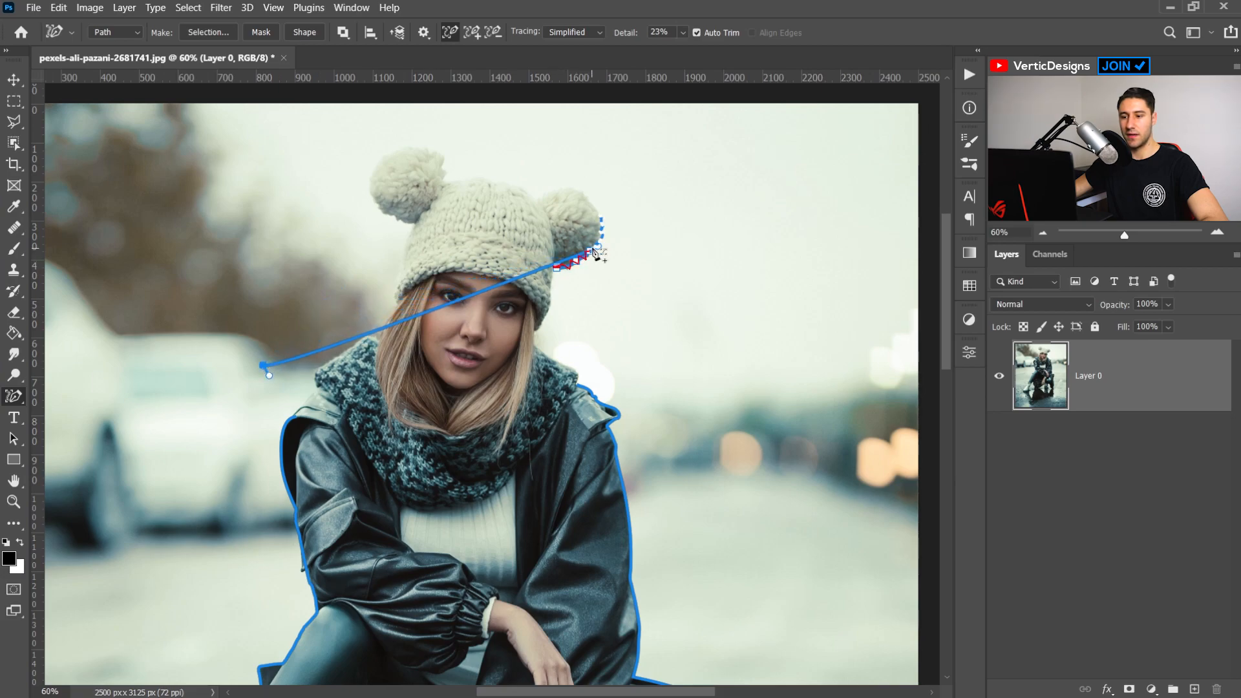
drag(430, 307, 286, 132)
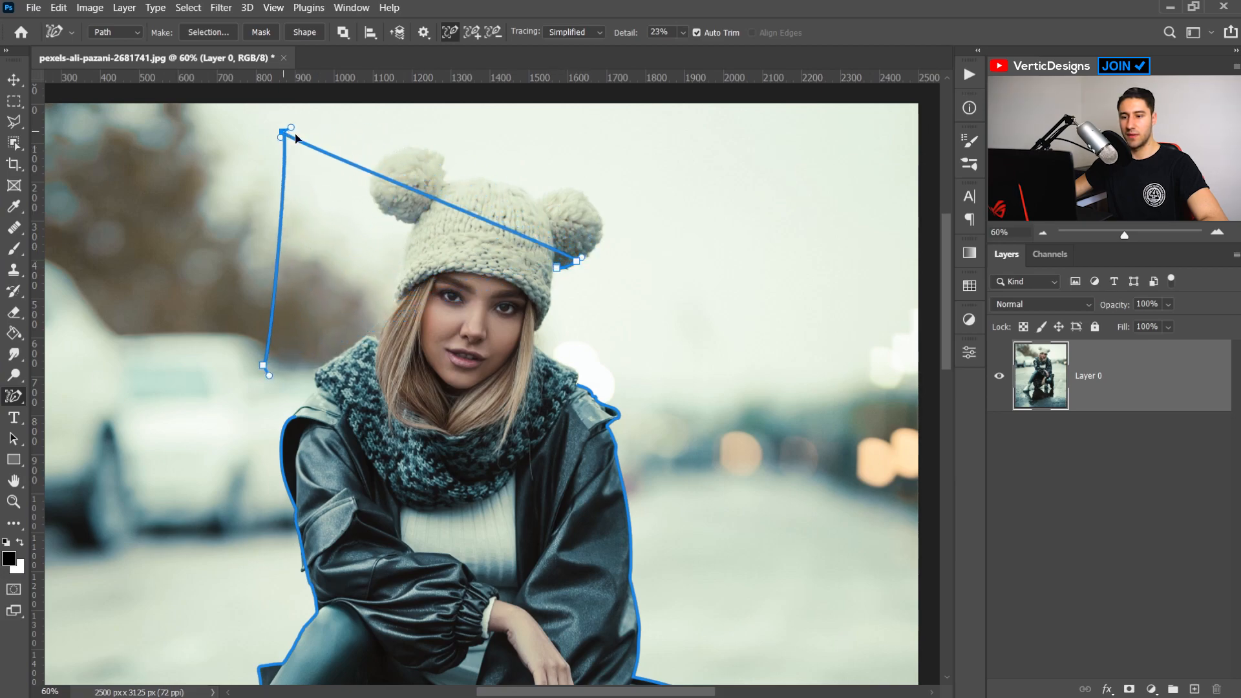
drag(577, 264, 663, 147)
right_click(433, 144)
click(452, 148)
drag(432, 138, 430, 122)
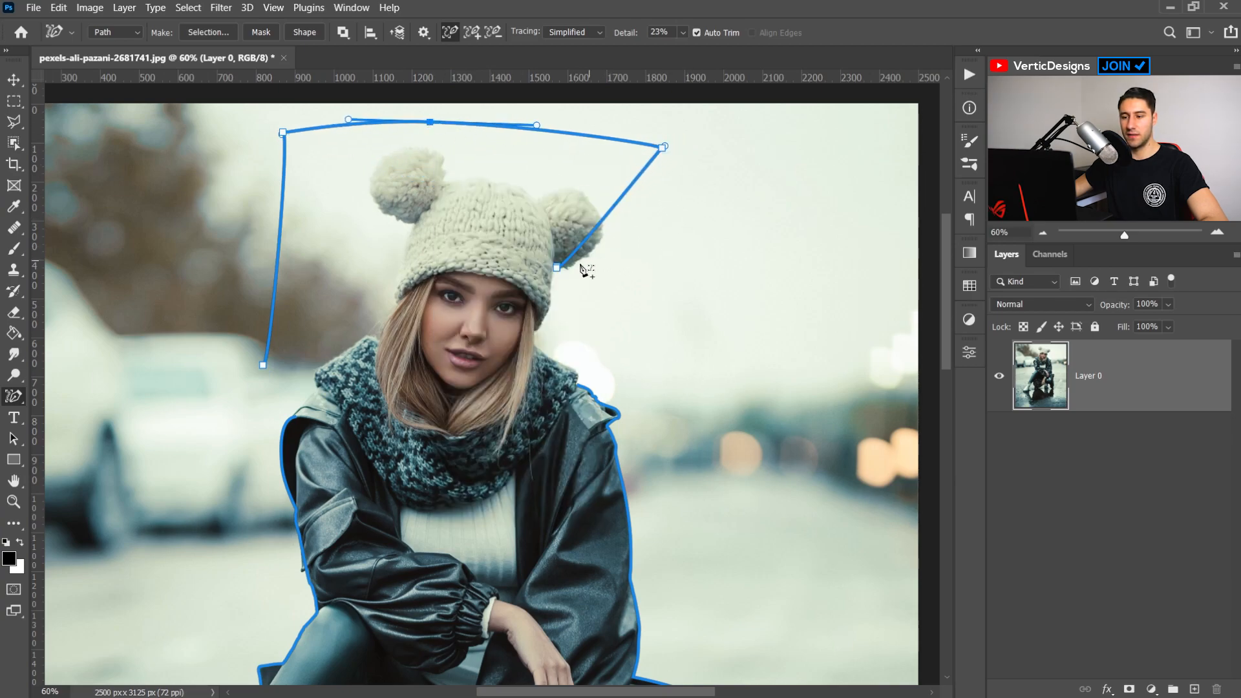
drag(560, 266, 570, 328)
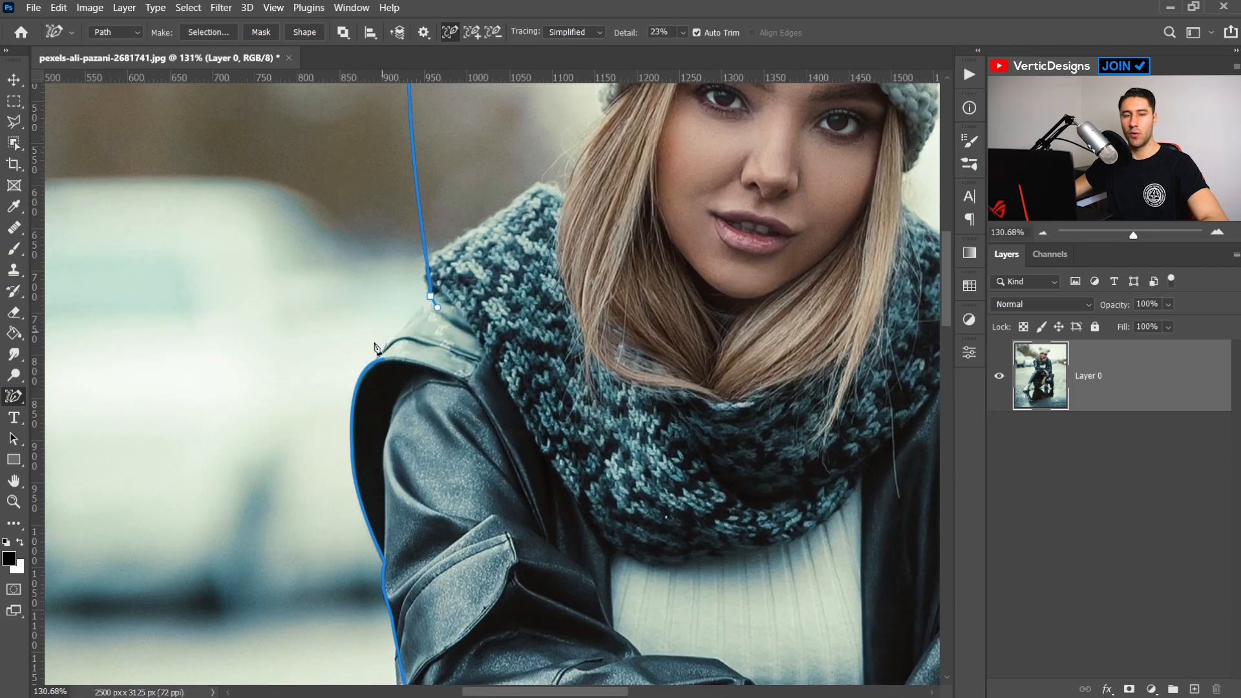
Extend the path over the left shoulder flap with an added anchor point and join it to the loose head outline
scroll(375, 348, up, 3)
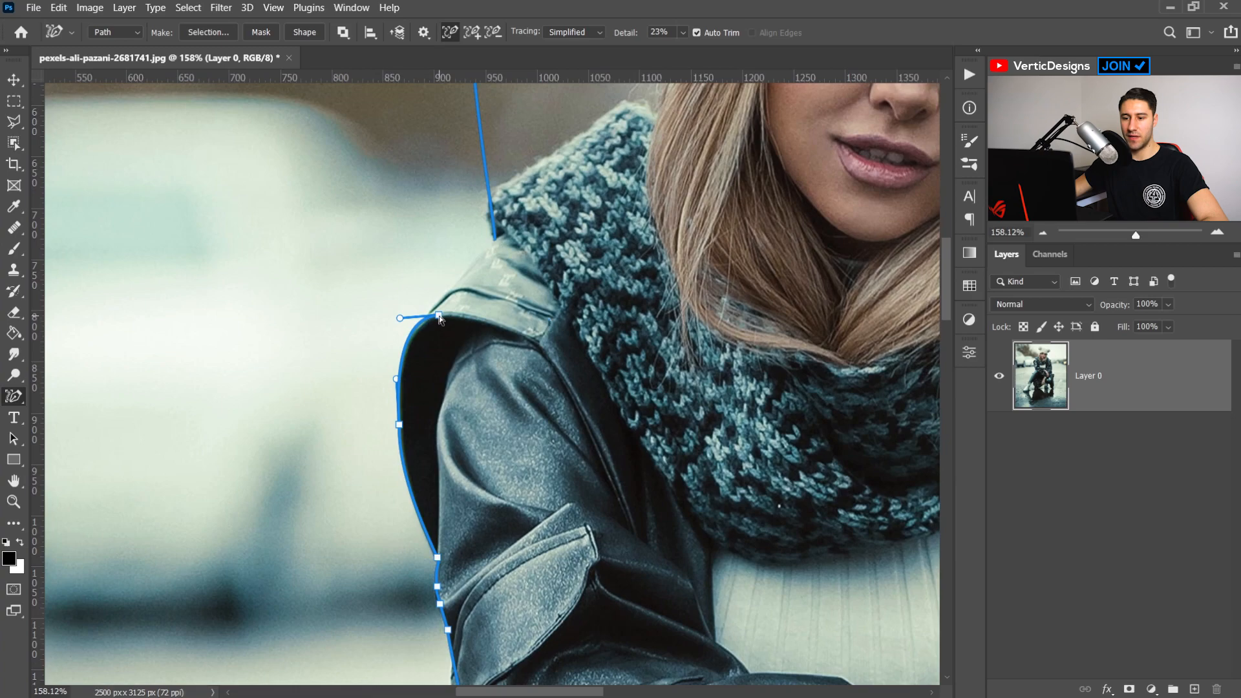
drag(438, 314, 467, 273)
right_click(453, 270)
click(456, 278)
drag(455, 273, 427, 315)
scroll(496, 240, up, 3)
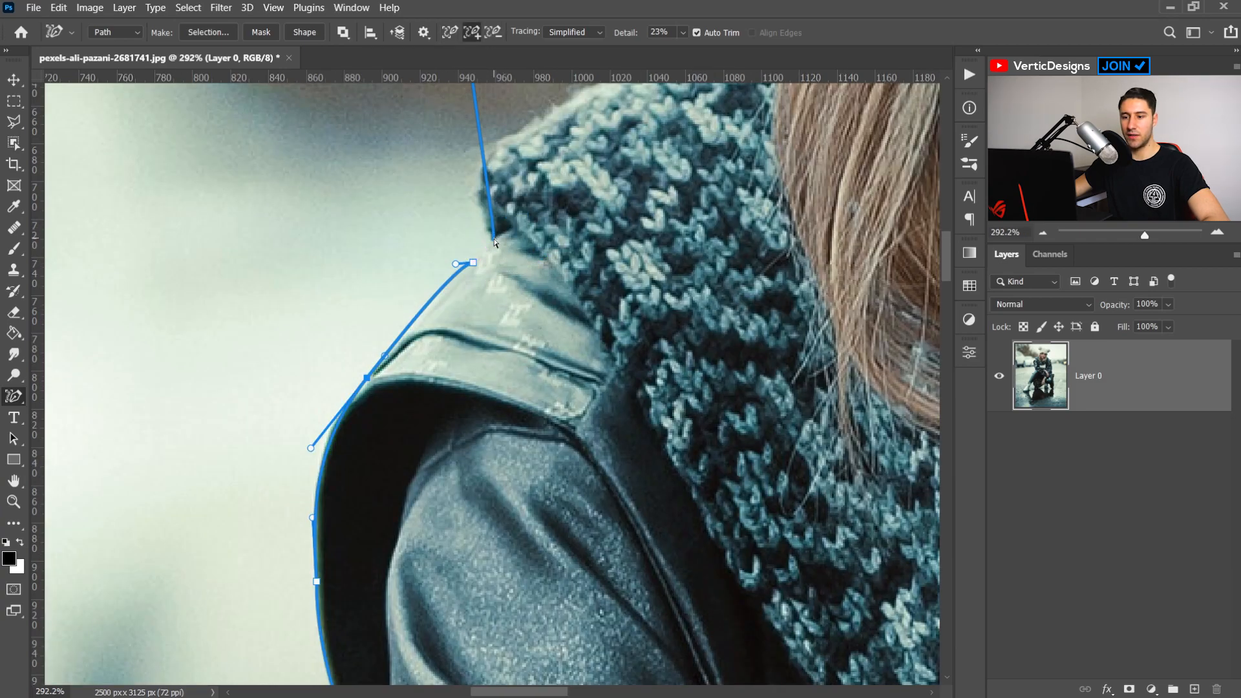
click(492, 242)
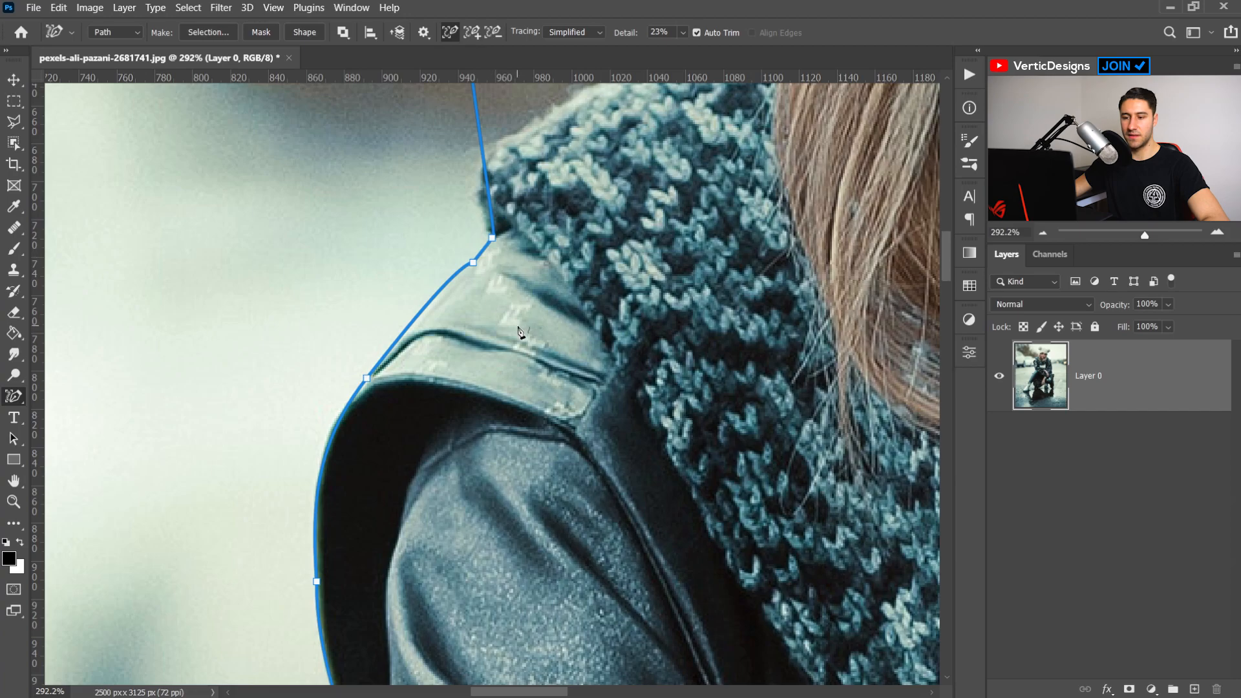
Bring the head outline's free end down to the right shoulder flap beside the scarf and connect it to the jacket path
scroll(519, 332, down, 3)
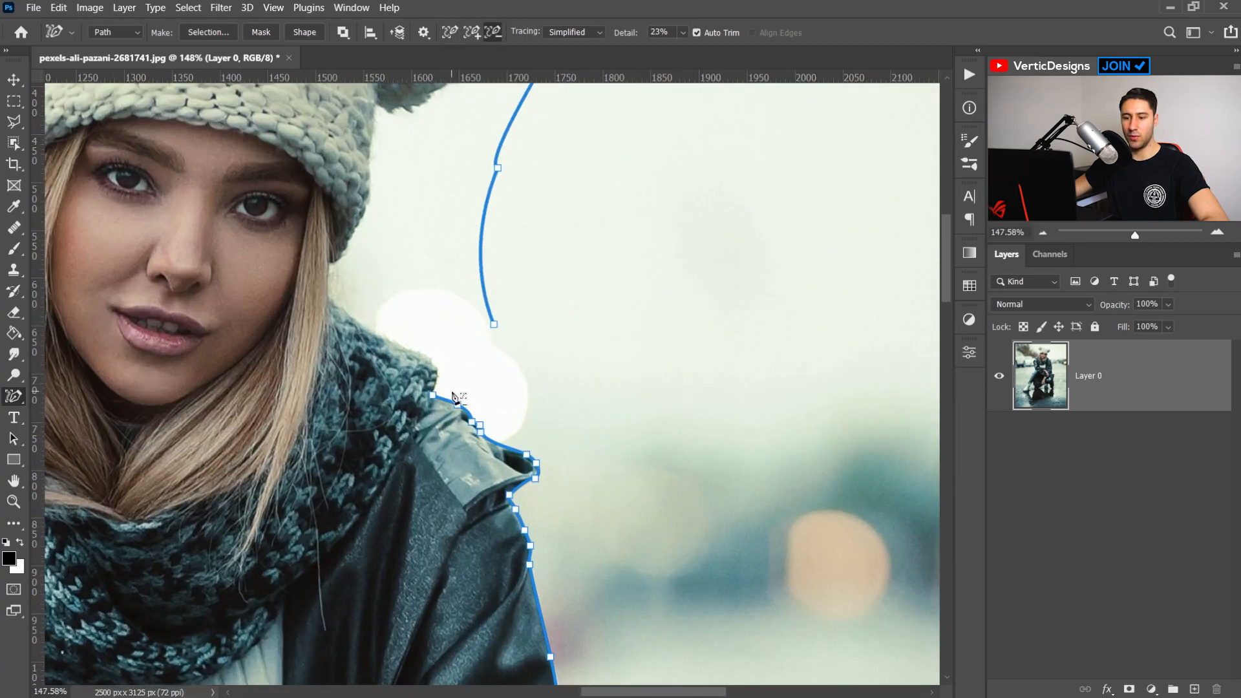
scroll(446, 393, up, 2)
drag(519, 286, 438, 394)
scroll(433, 395, up, 2)
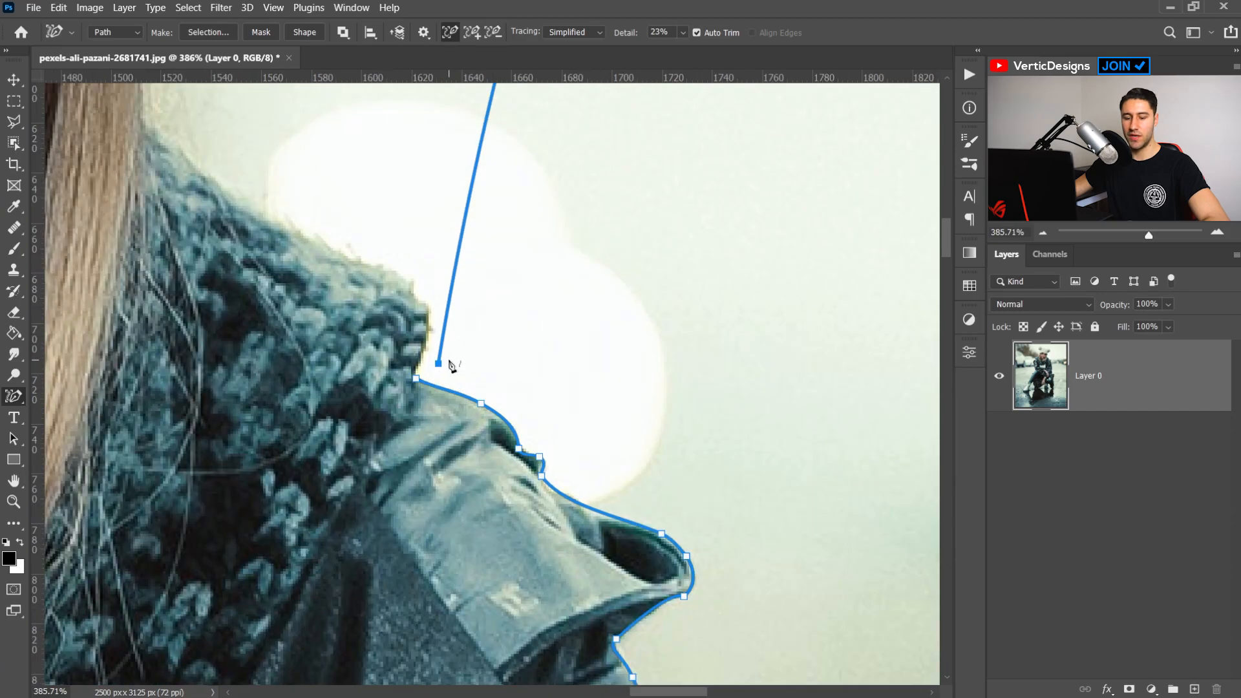
key(shift)
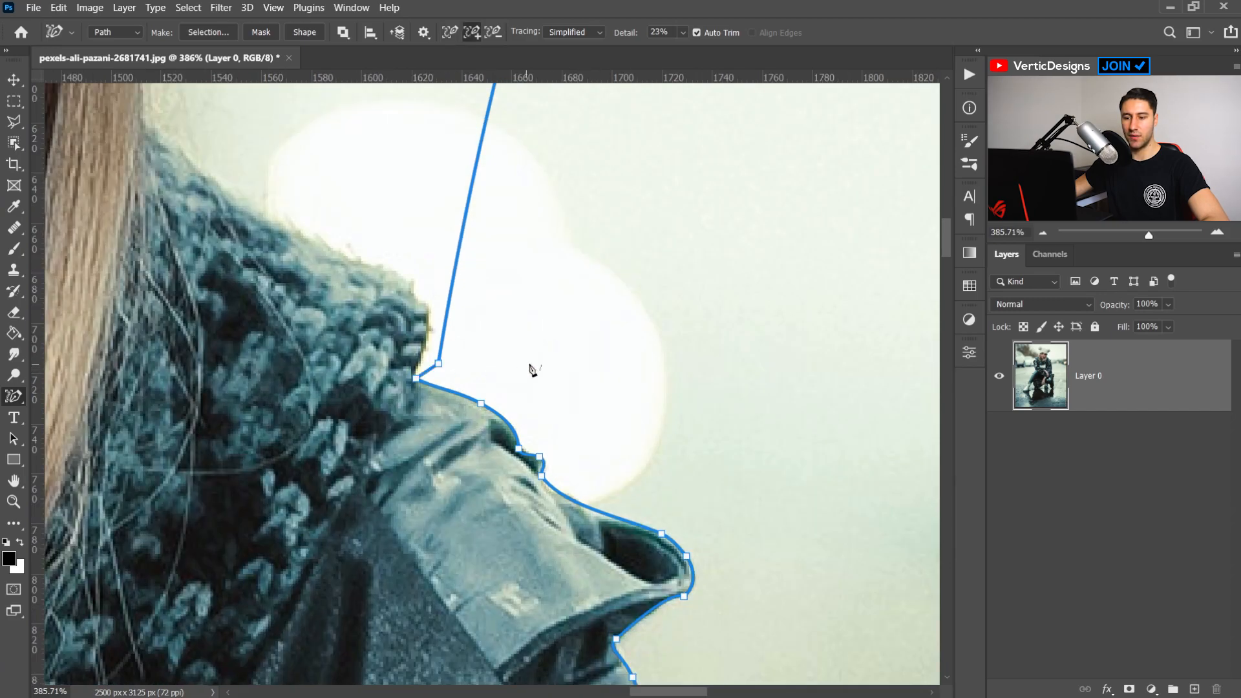
Create a layer mask on Layer 0 from the completed outline around the woman
scroll(531, 370, down, 10)
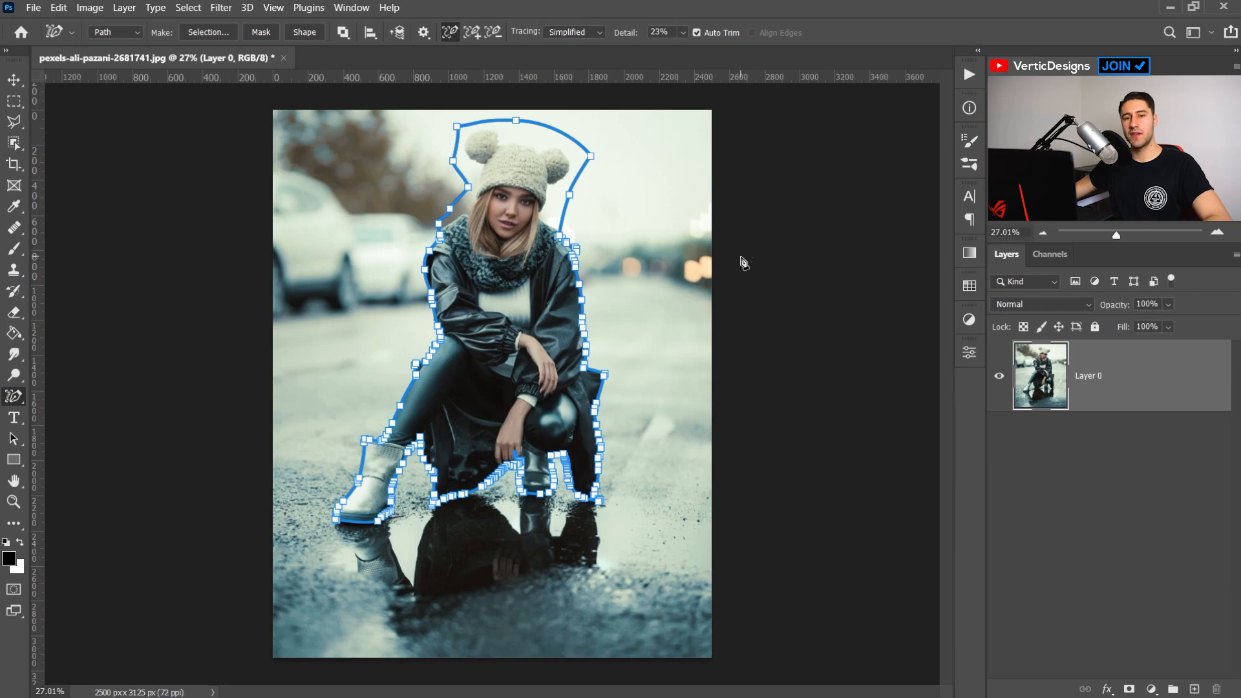
click(261, 32)
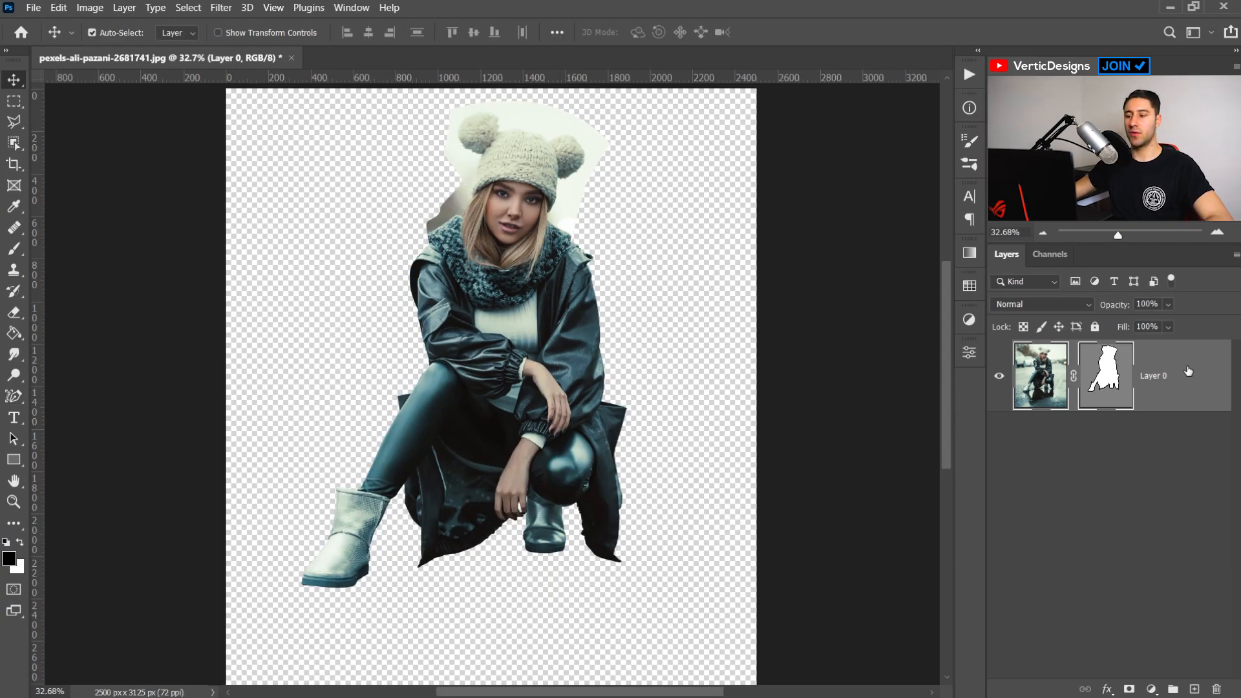
Convert the masked Layer 0 to a smart object and duplicate it twice
right_click(1188, 371)
click(1052, 244)
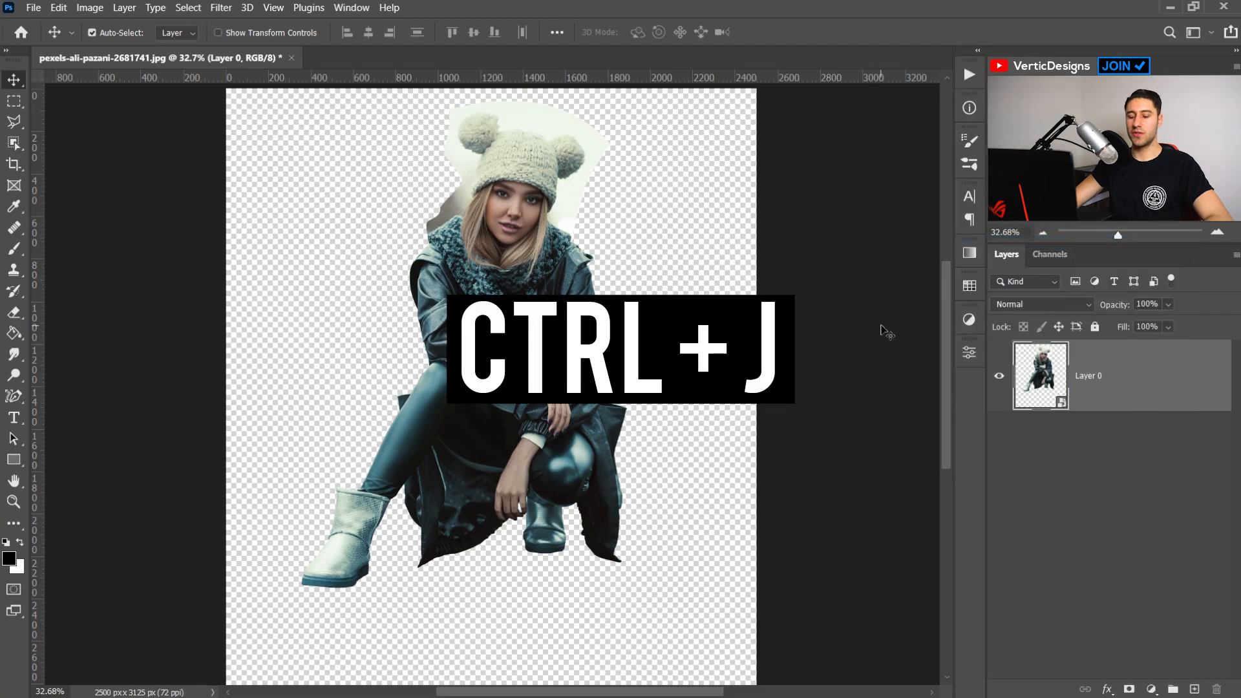
key(ctrl+j)
key(ctrl+j)
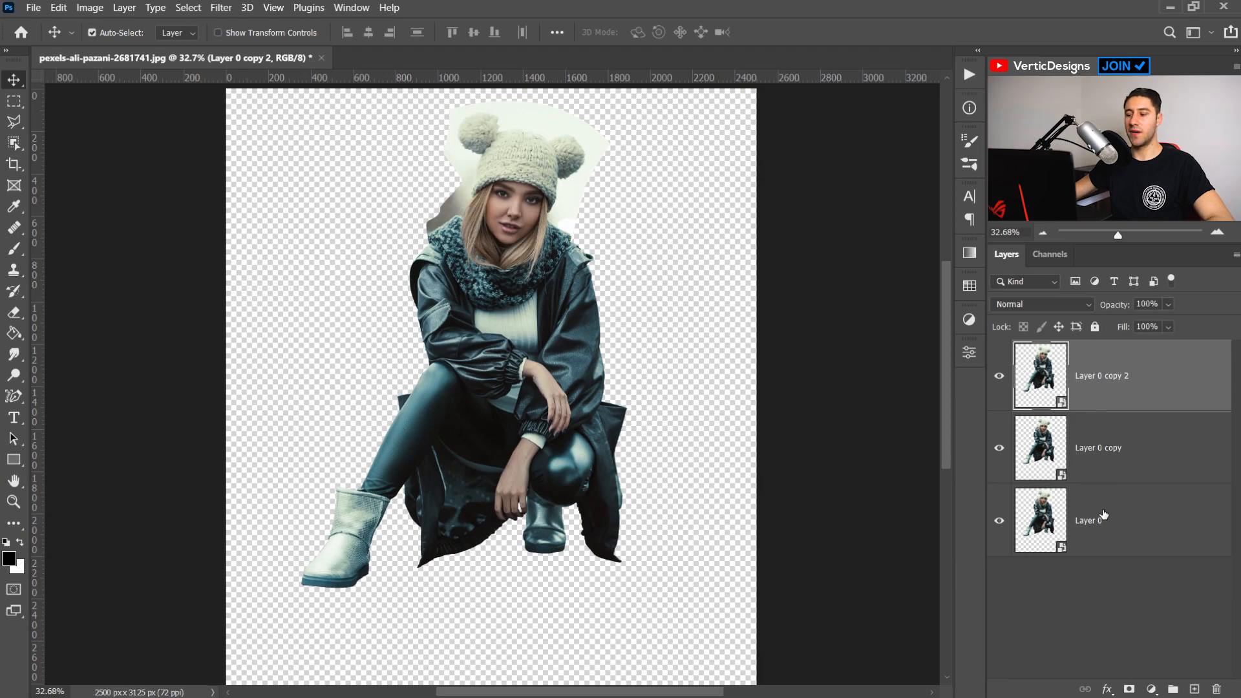
Rename the lowest layer "body backup" and hide it
double_click(1088, 522)
text(body back)
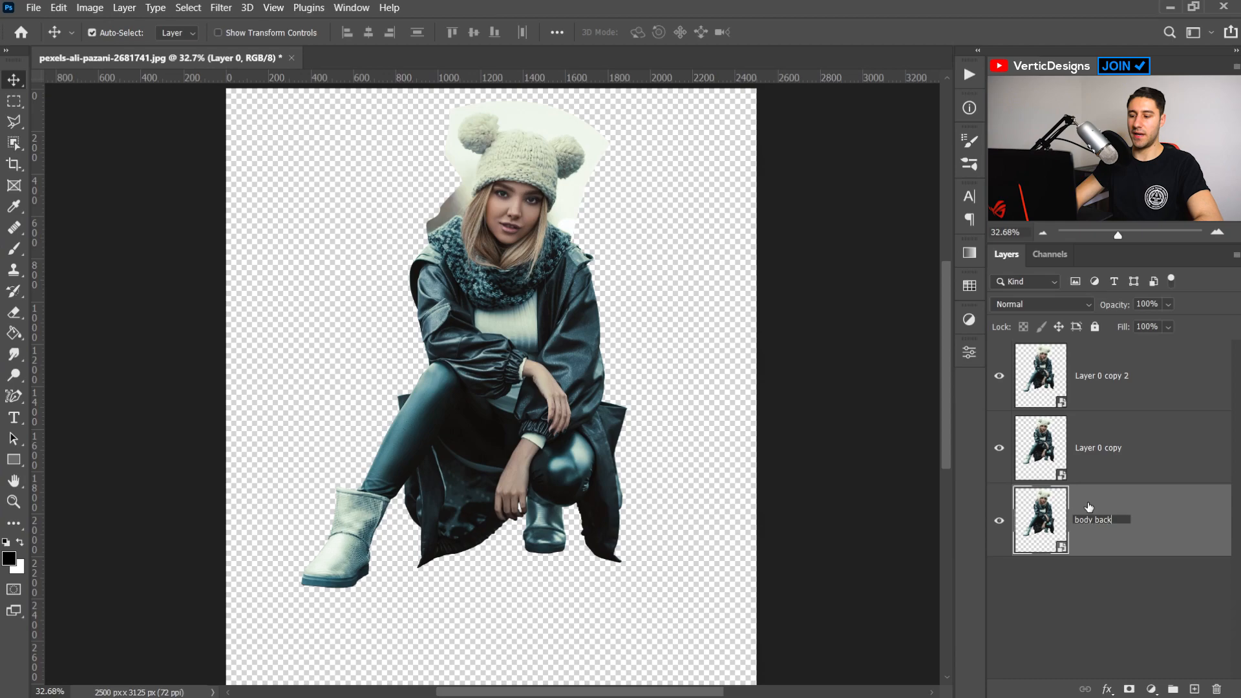
text(up)
key(Return)
click(999, 521)
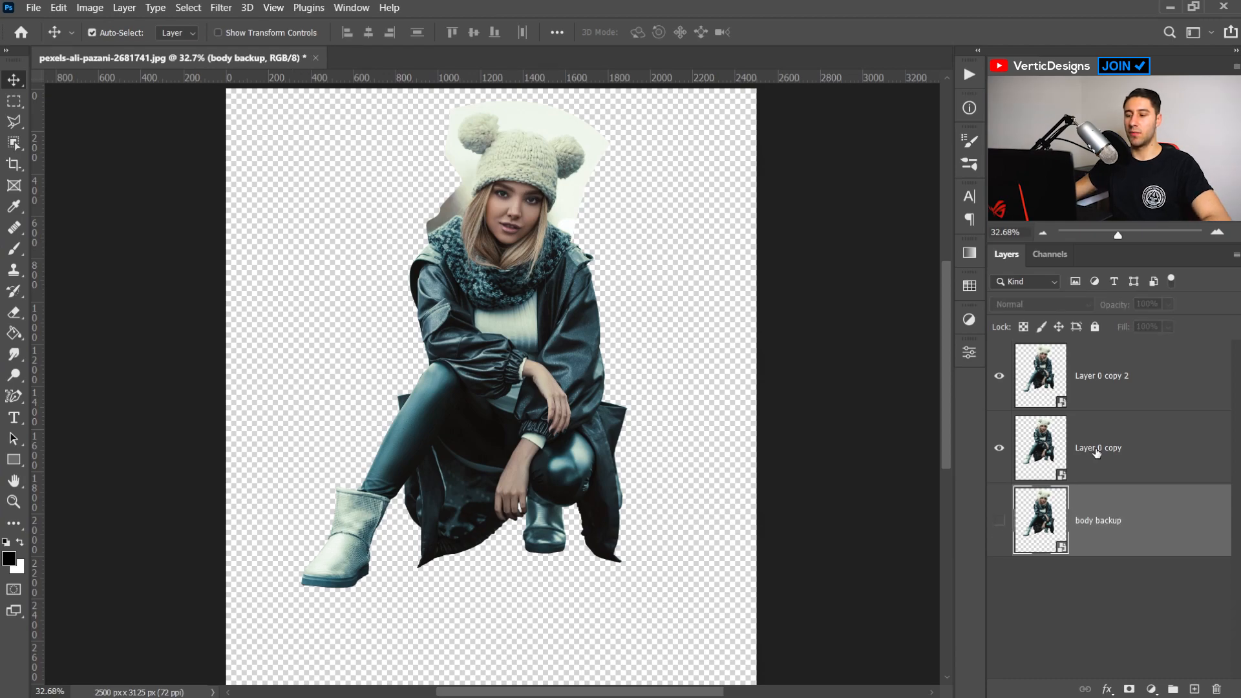
Rename the middle layer "body" and the uppermost layer "head", leaving the body layer active
double_click(1097, 449)
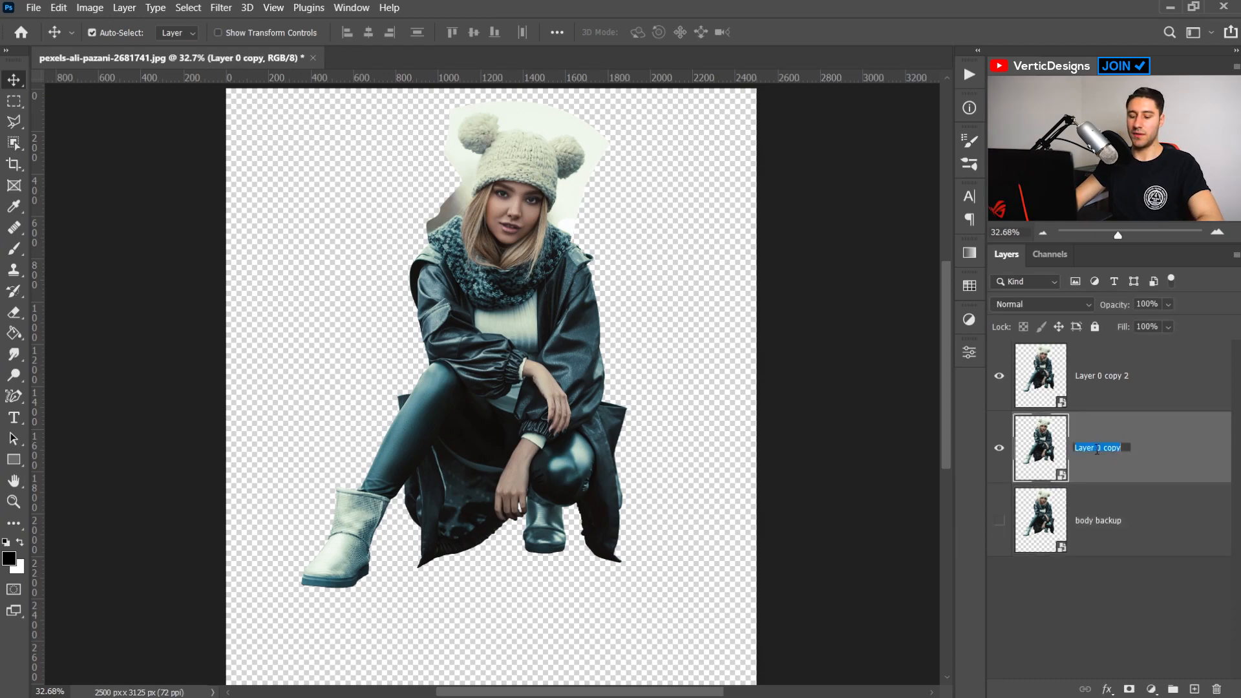
text(body)
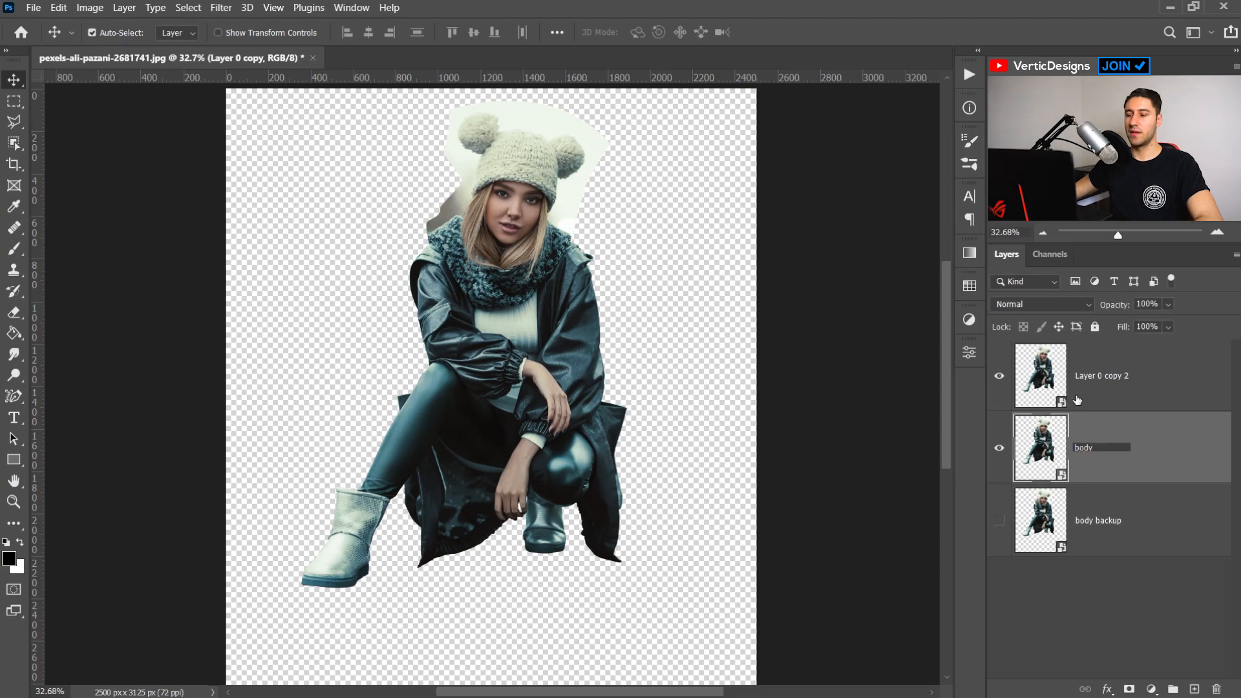
double_click(1096, 376)
text(head)
click(1102, 443)
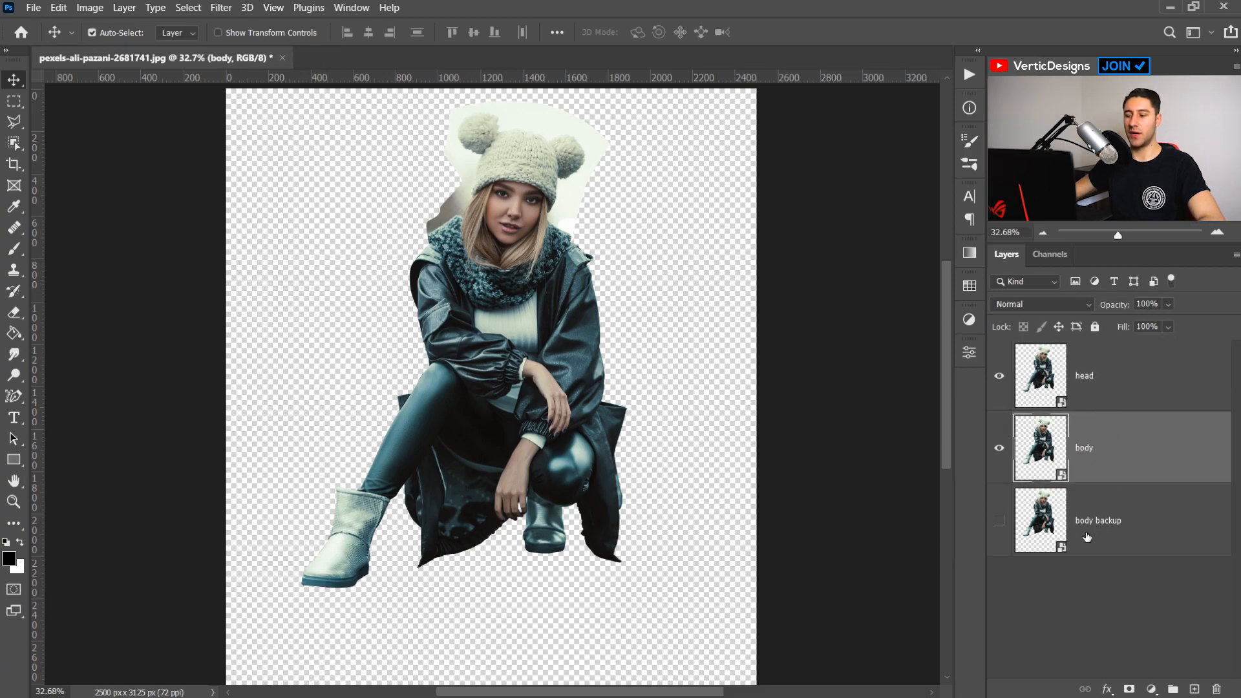
Hide the head layer and rasterize the body layer
click(999, 376)
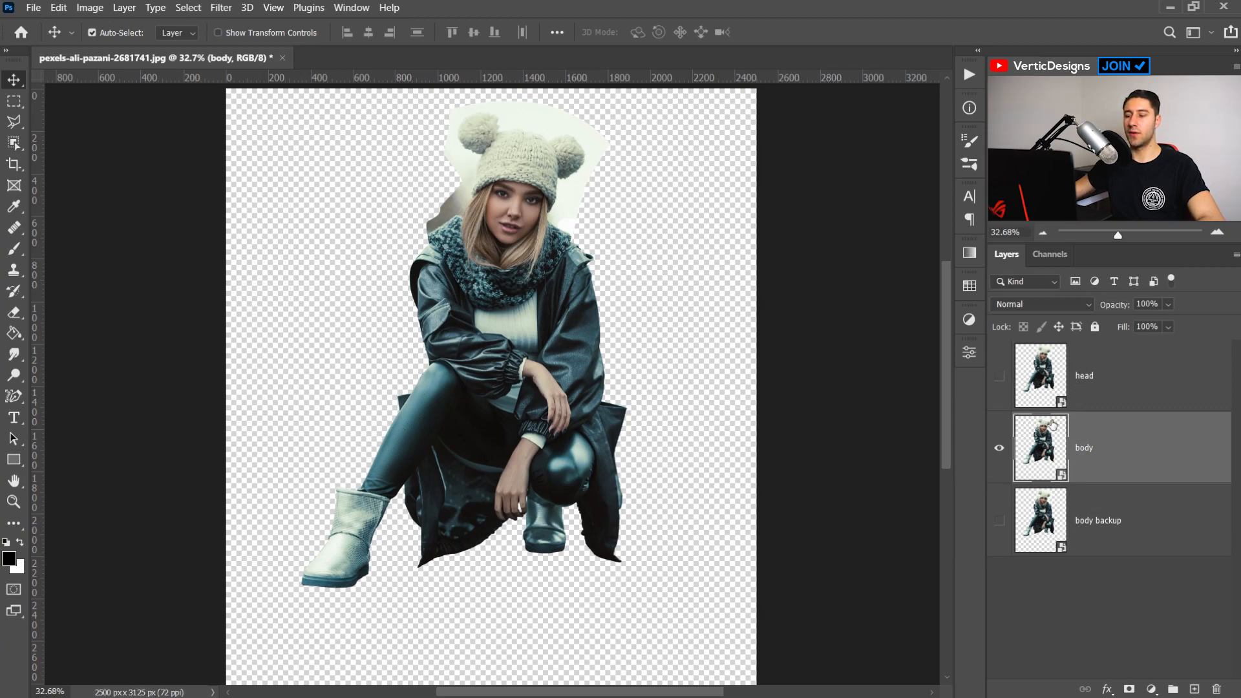
right_click(1114, 434)
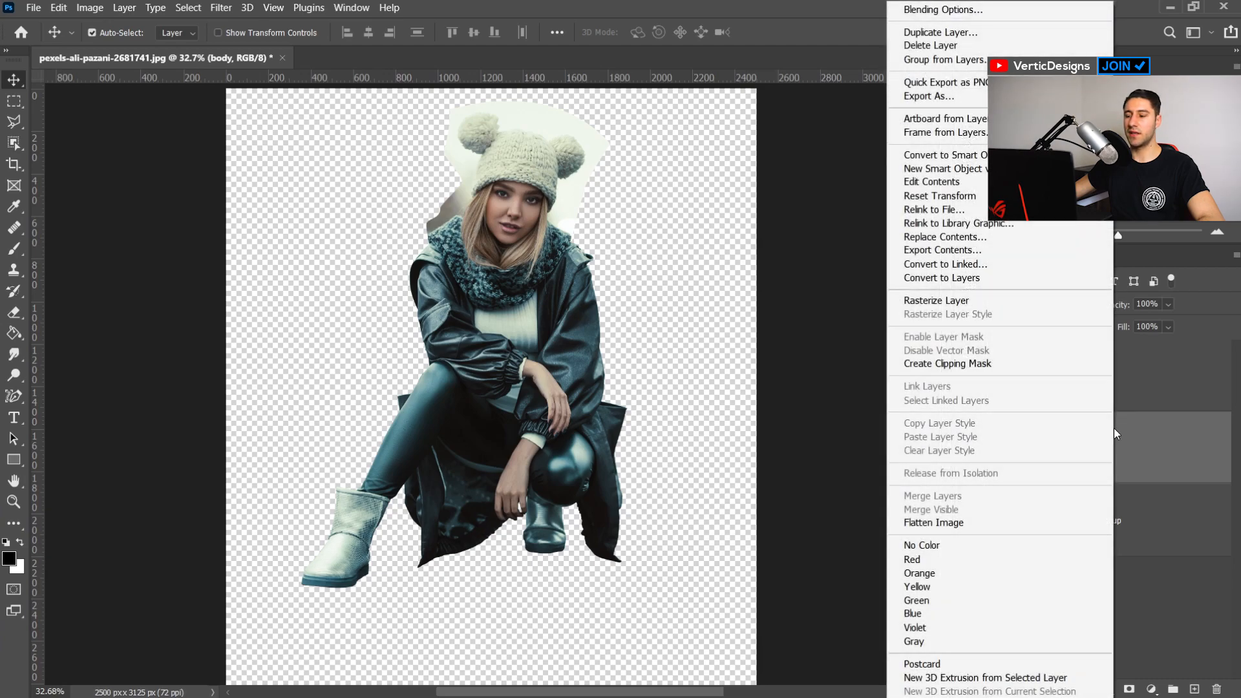
click(970, 297)
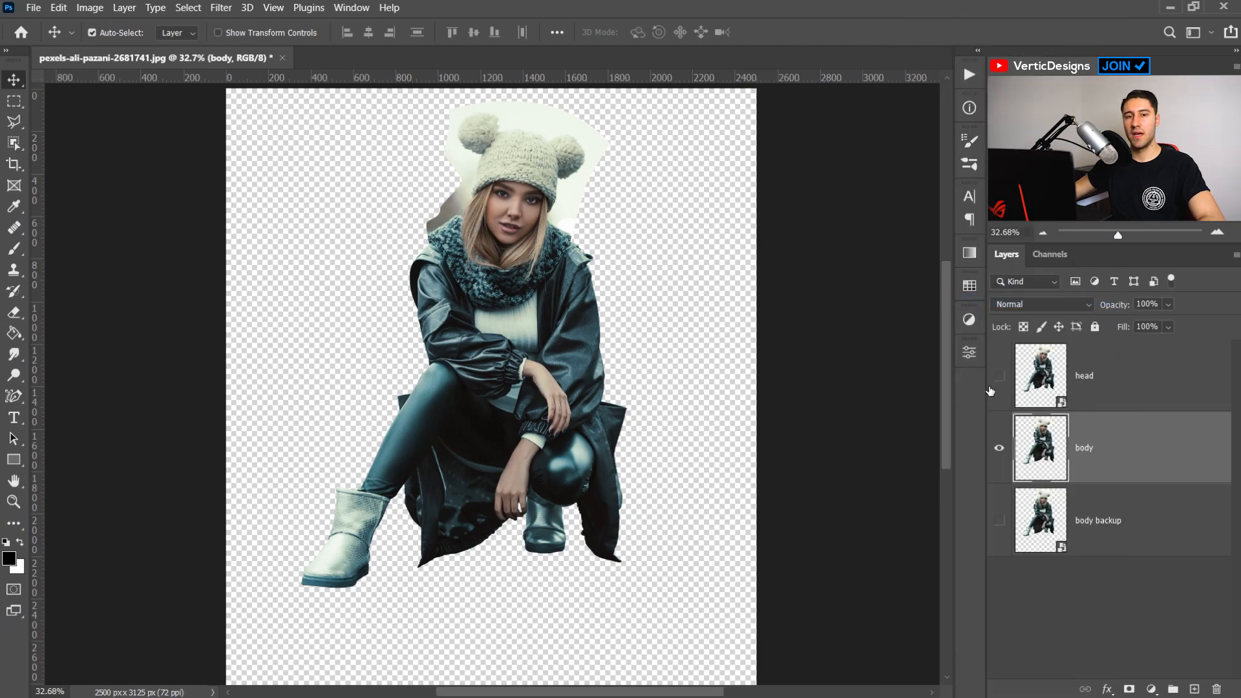
Delete the head and its surrounding background from the body layer using a Polygonal Lasso selection cut across the scarf, and deselect
right_click(15, 124)
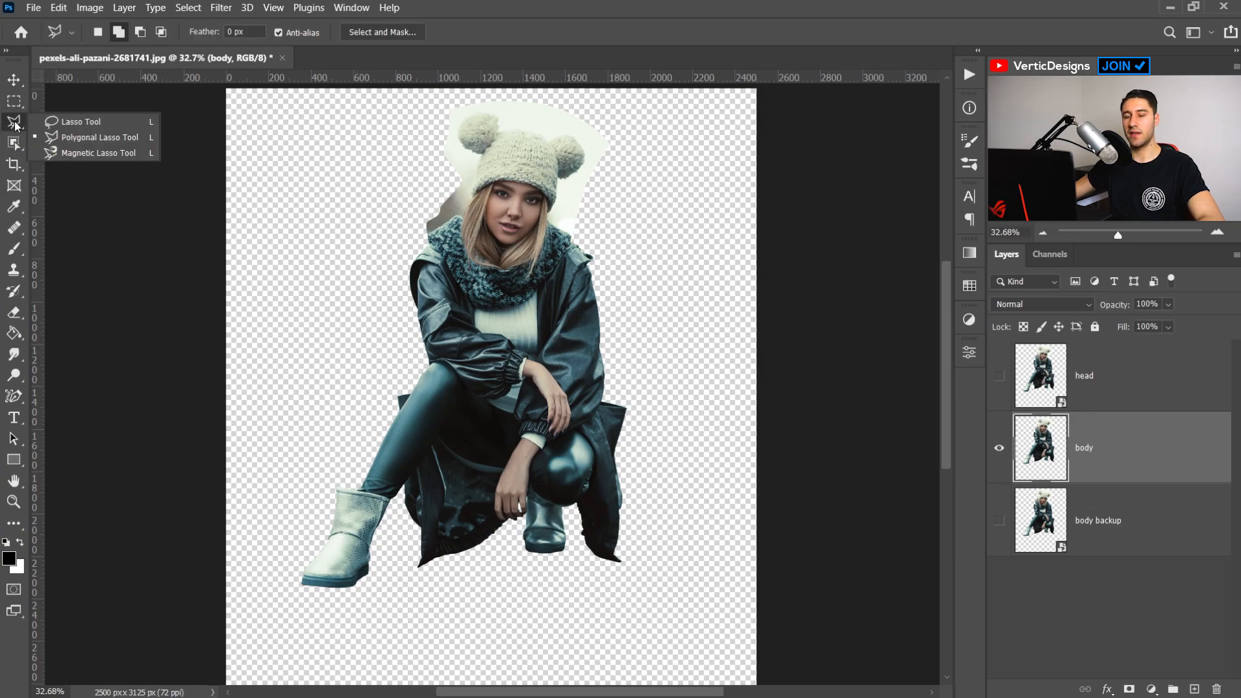
click(59, 140)
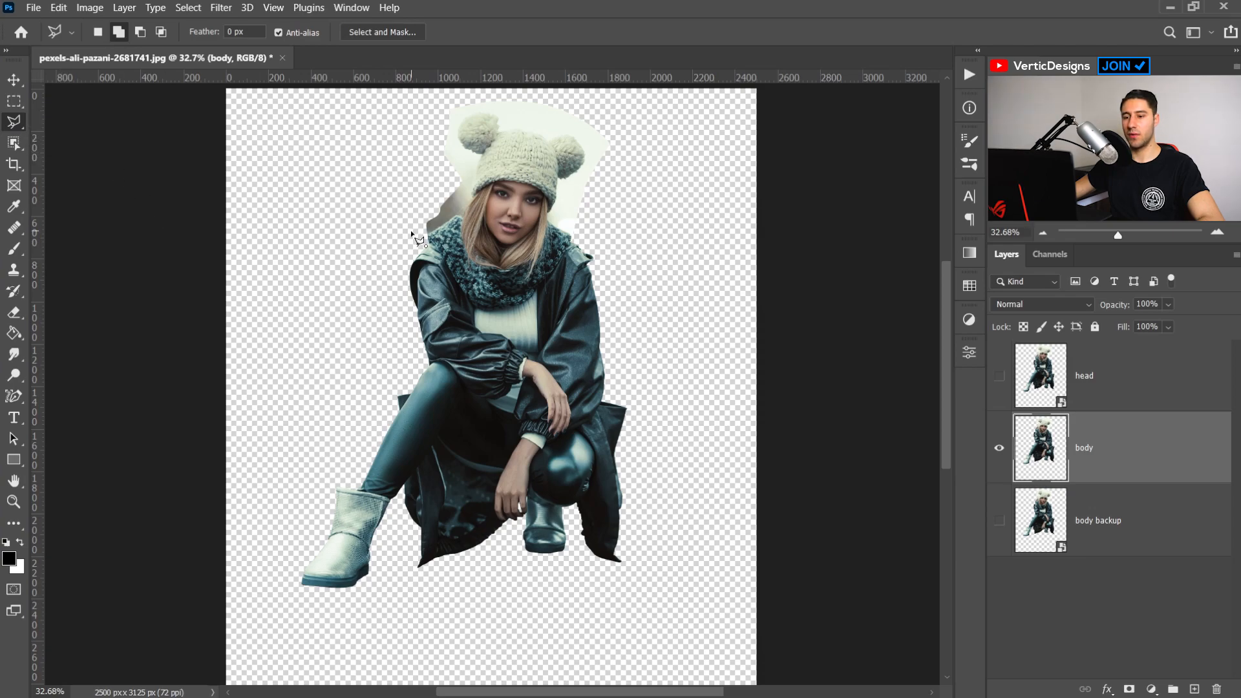
click(494, 261)
click(541, 256)
click(608, 221)
click(633, 198)
click(662, 134)
click(627, 105)
click(575, 90)
click(525, 84)
click(440, 96)
click(410, 120)
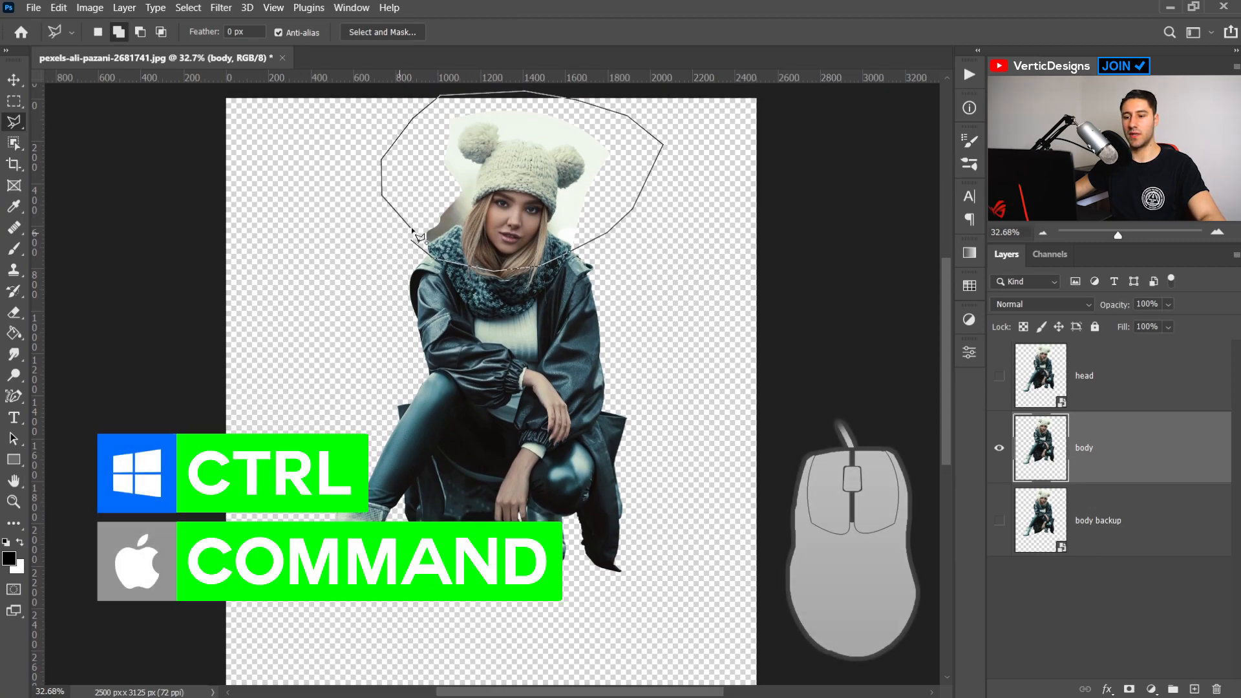
ctrl+click(413, 231)
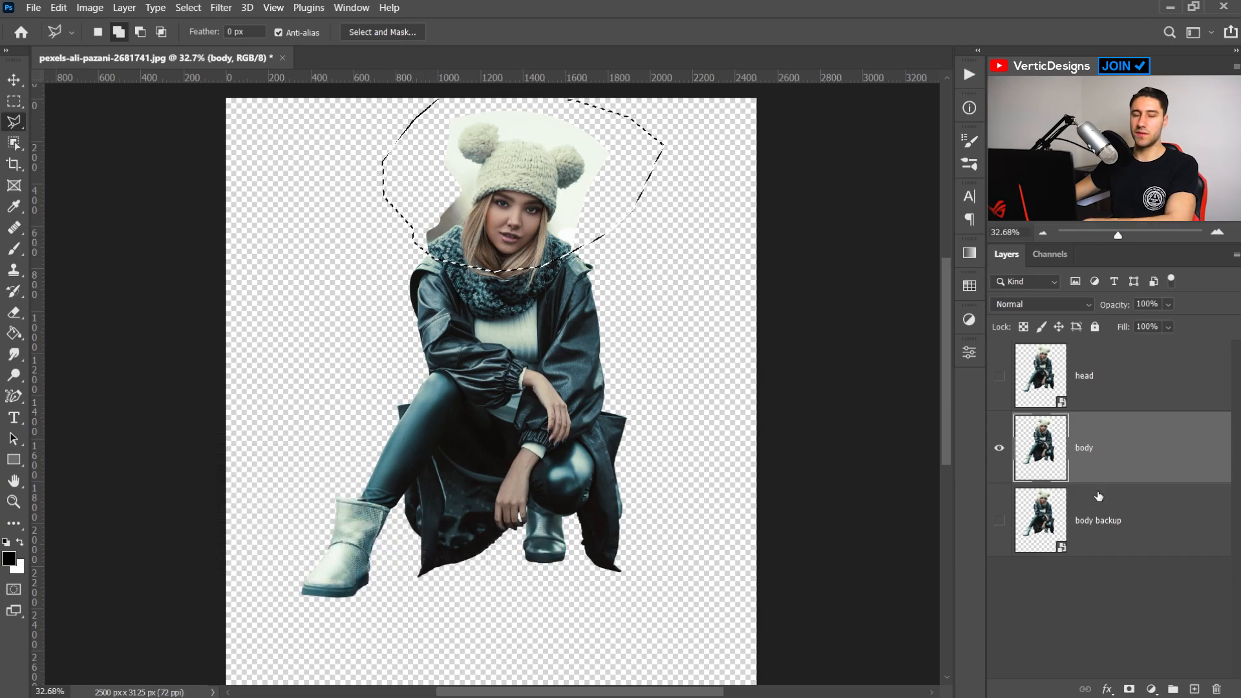
key(Delete)
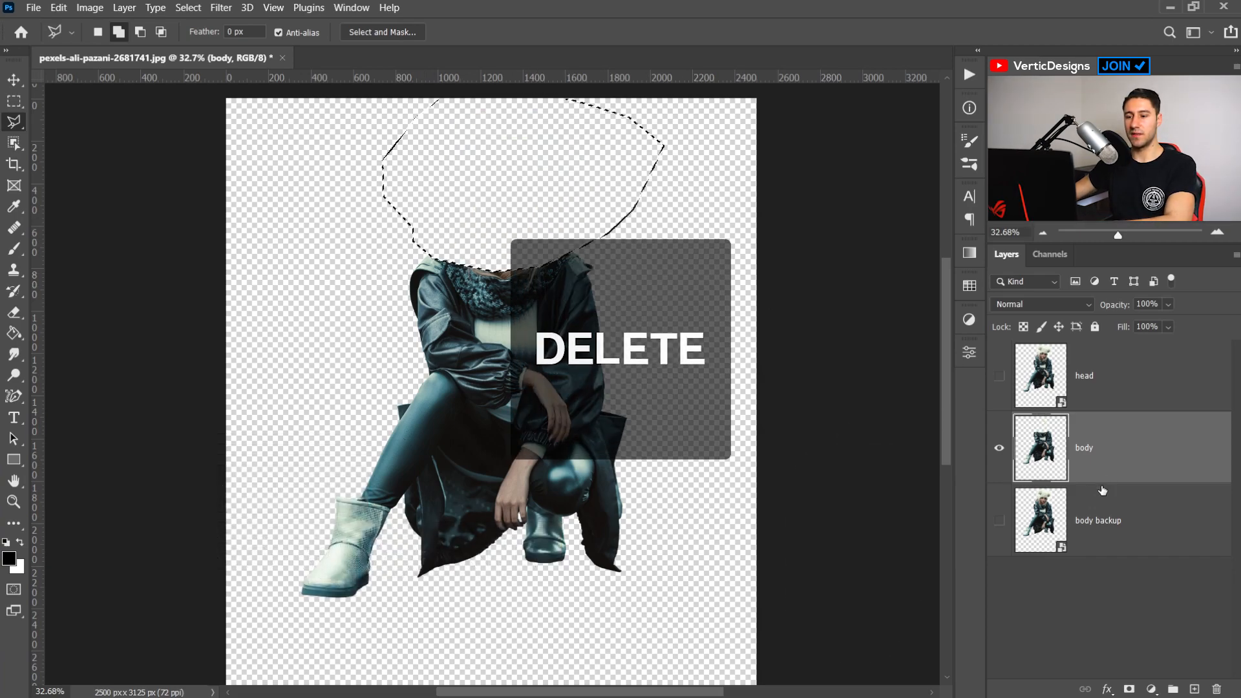
key(ctrl+d)
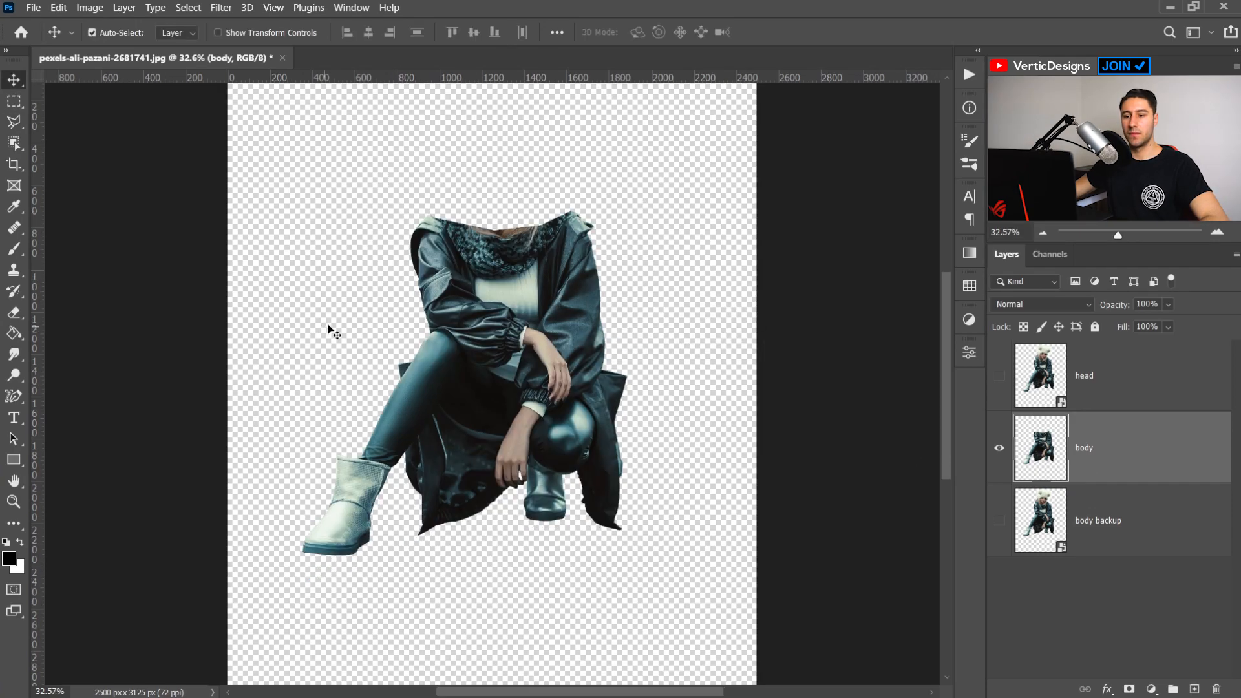
Load the body layer's outline as a selection and open it in Select and Mask with the preview opacity at 100%
key(ctrl)
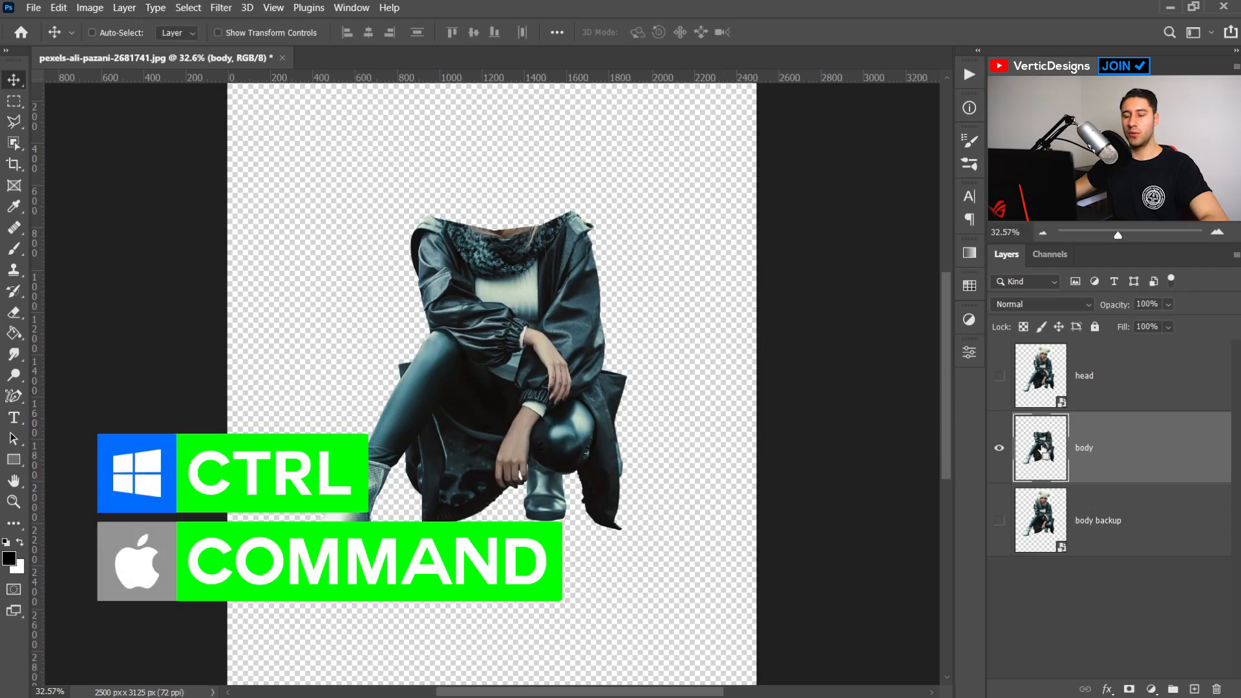
ctrl+click(1043, 451)
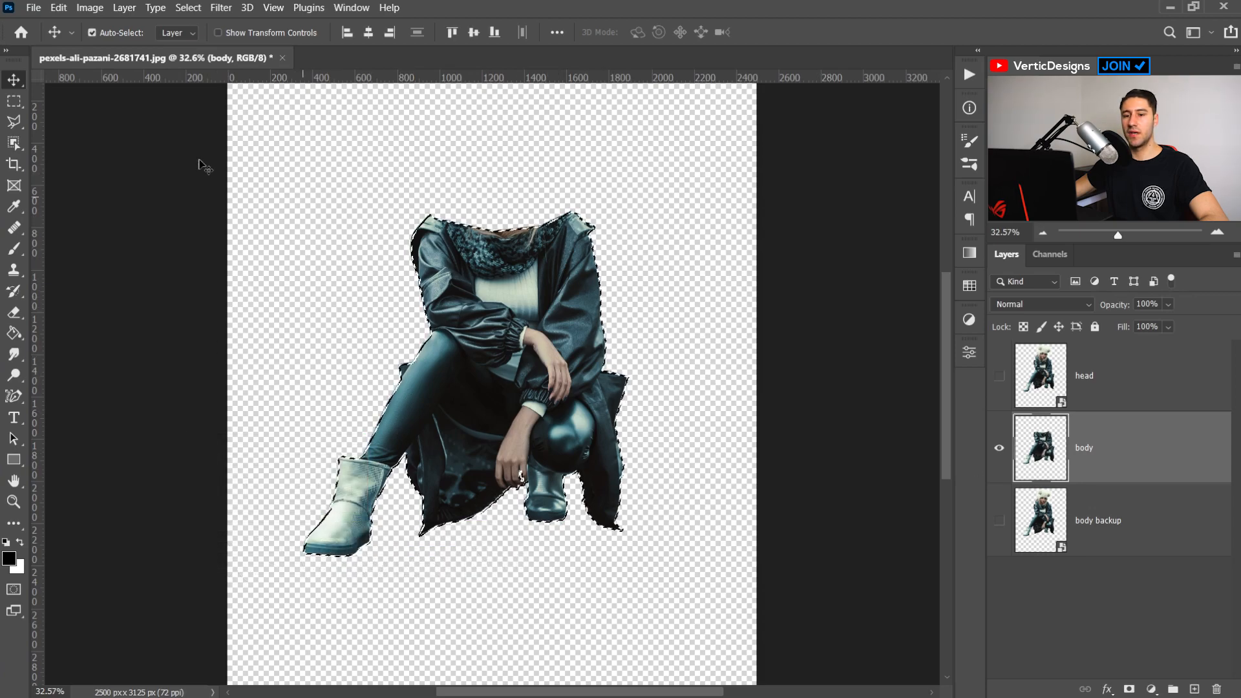
click(22, 102)
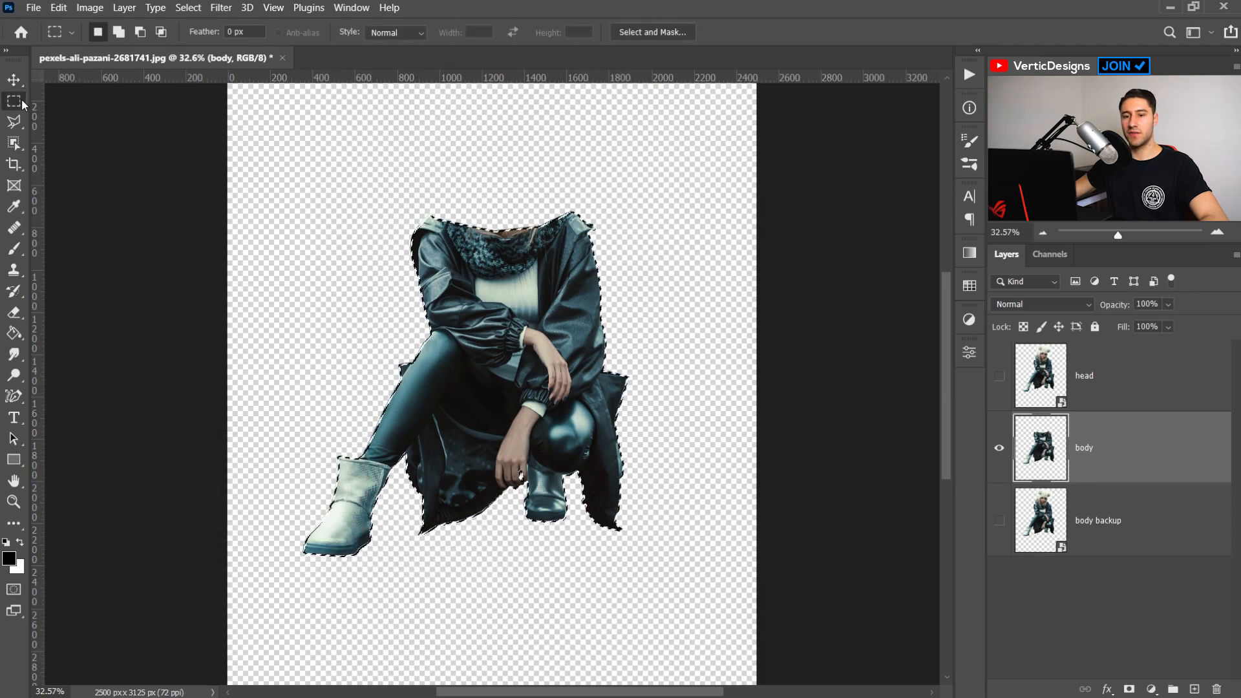
click(646, 32)
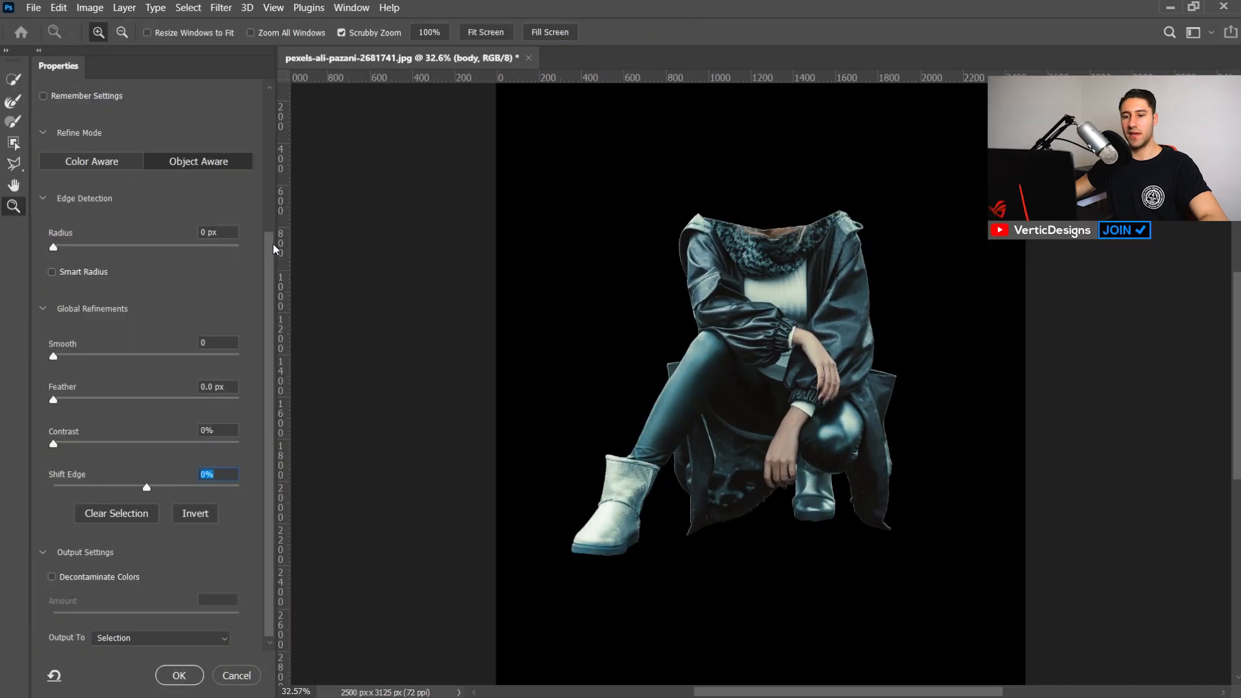
drag(270, 253, 262, 102)
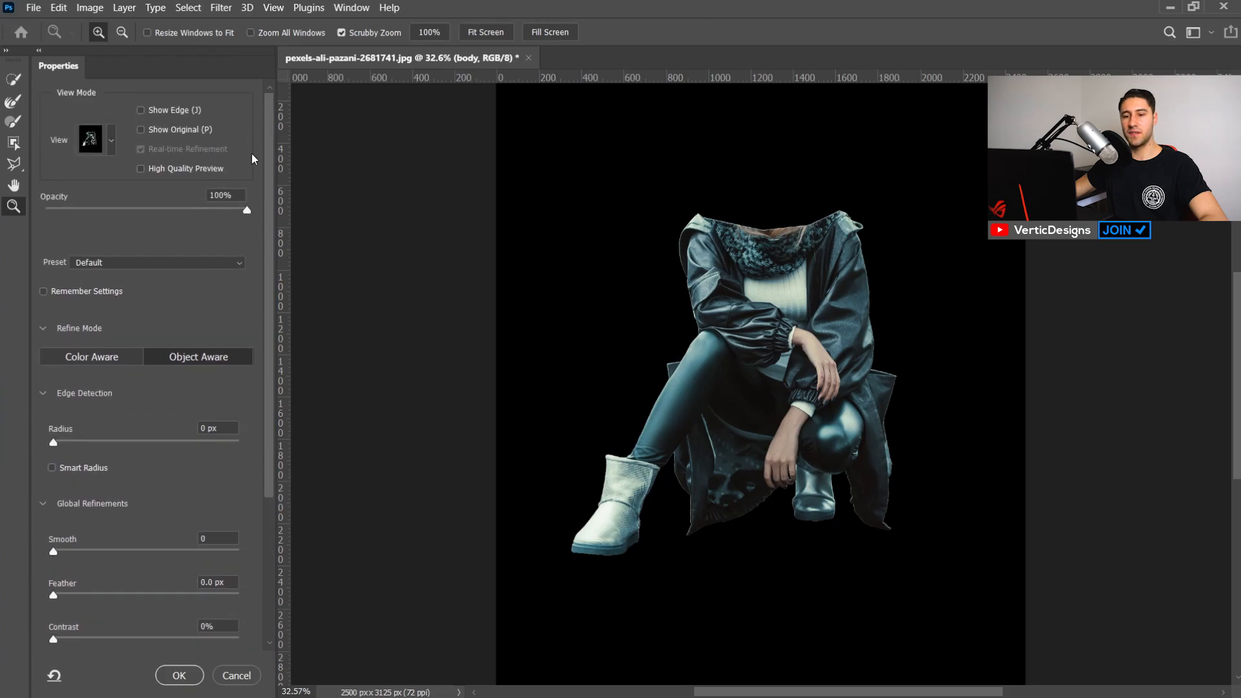
drag(244, 212, 268, 210)
scroll(248, 317, down, 5)
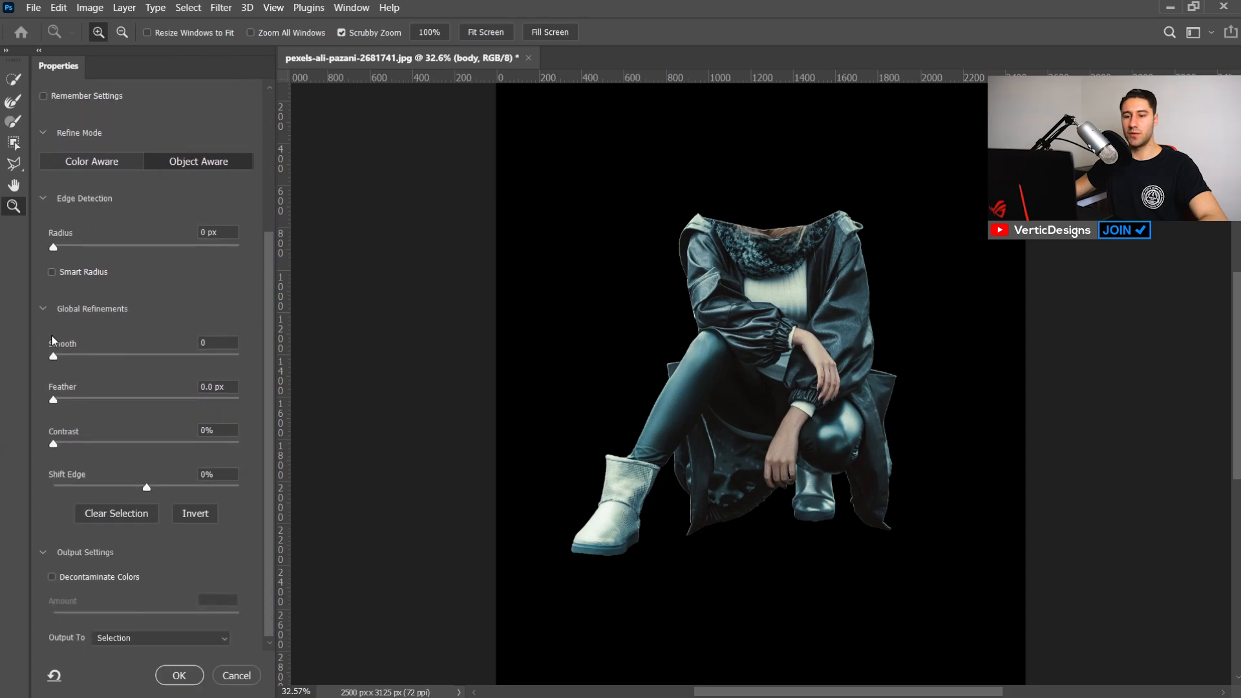
Refine the body selection's edge with Smooth 4, Feather 1.1 px, Contrast 100% and Shift Edge -100%
click(210, 342)
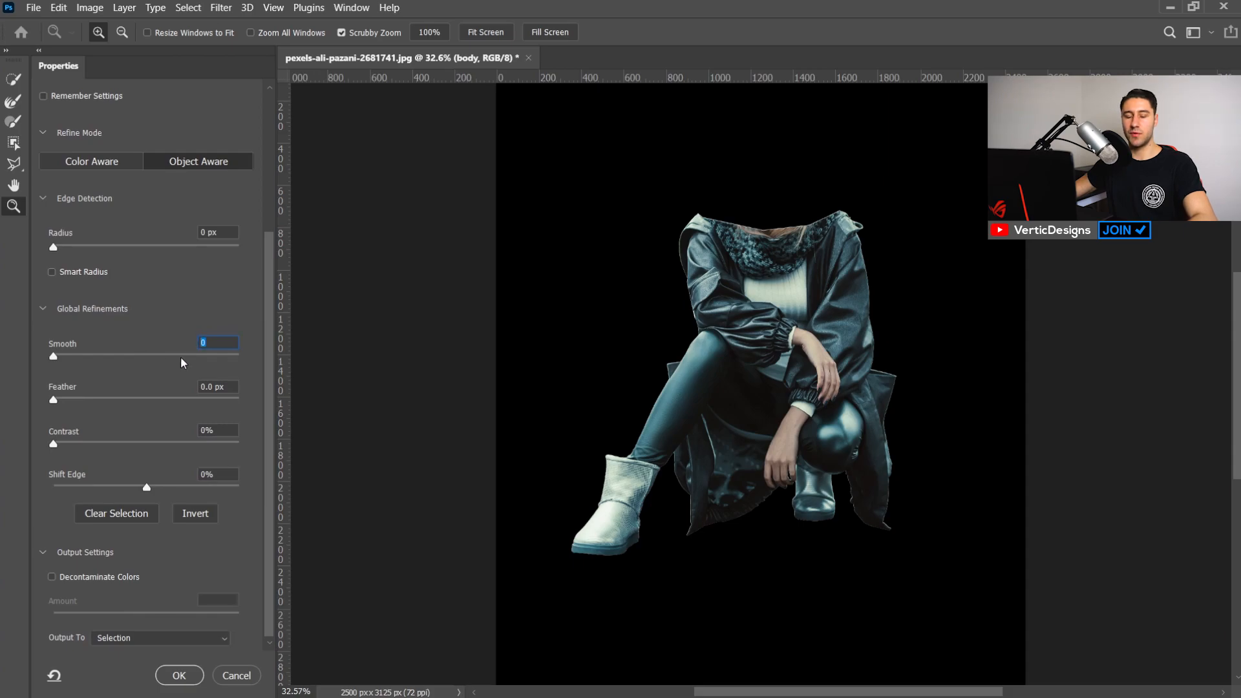
text(4)
key(Tab)
text(1.1)
drag(53, 445, 251, 463)
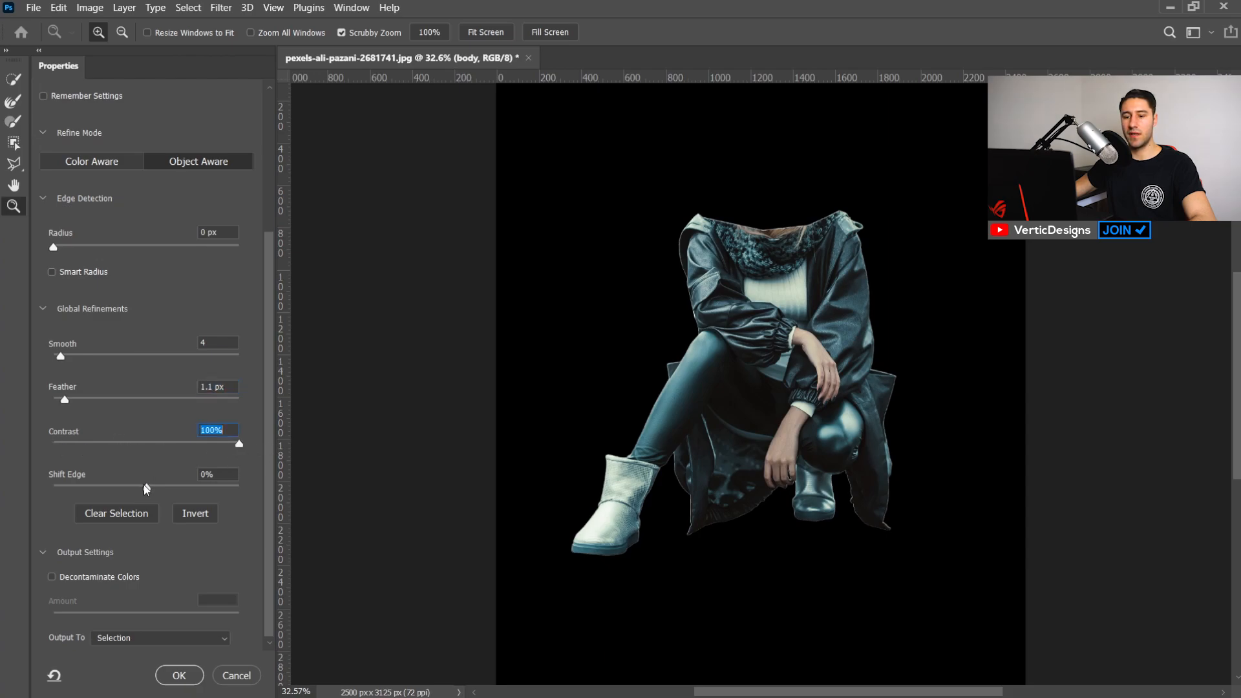
drag(146, 491, 38, 490)
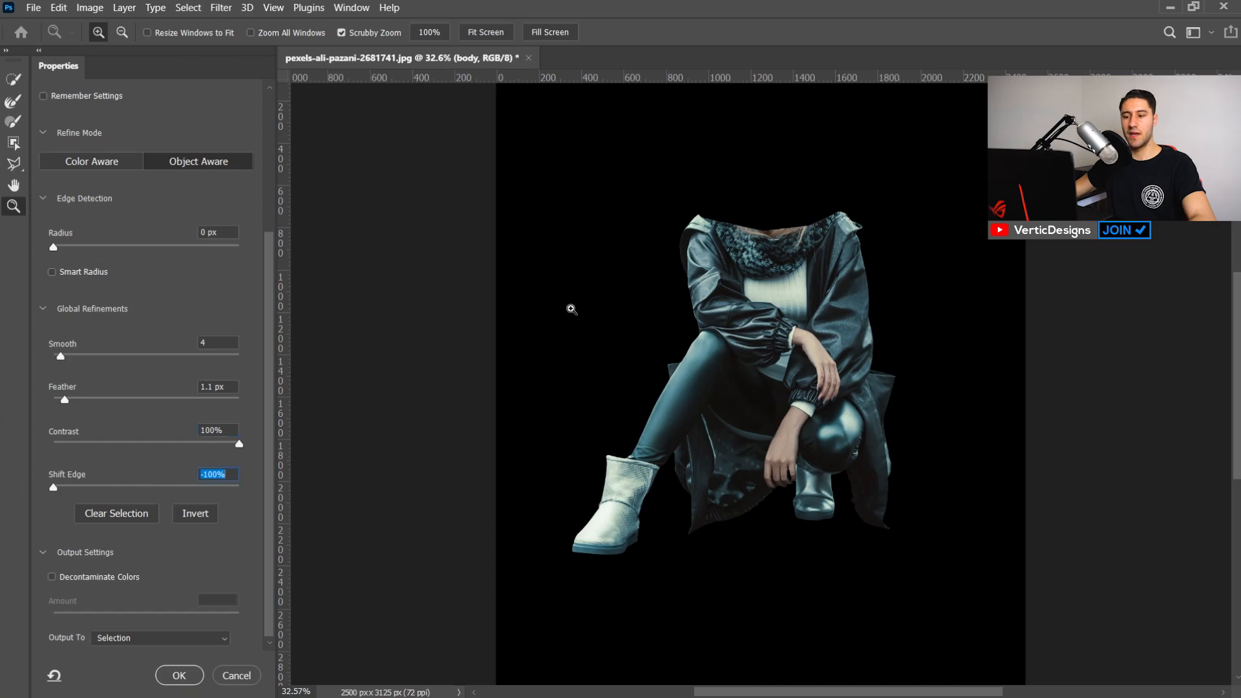
Output the refined body selection as a layer mask and apply the refinement
drag(728, 260, 810, 260)
key(space)
drag(986, 316, 832, 311)
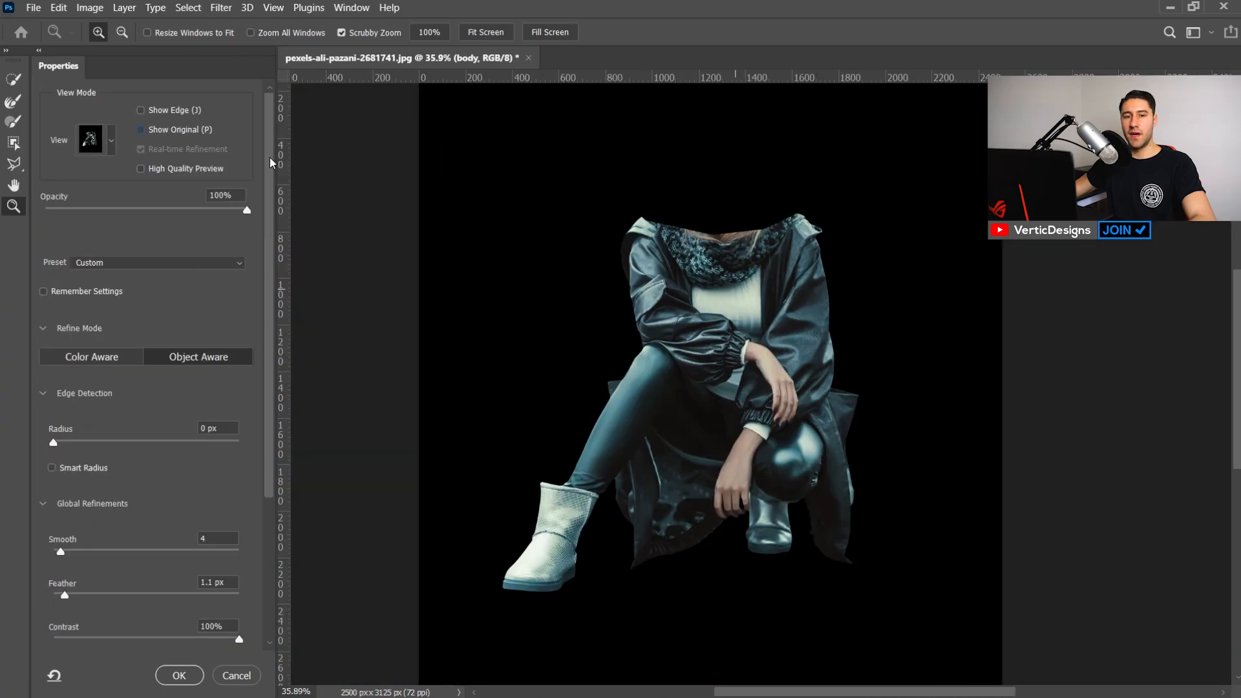
drag(271, 161, 285, 383)
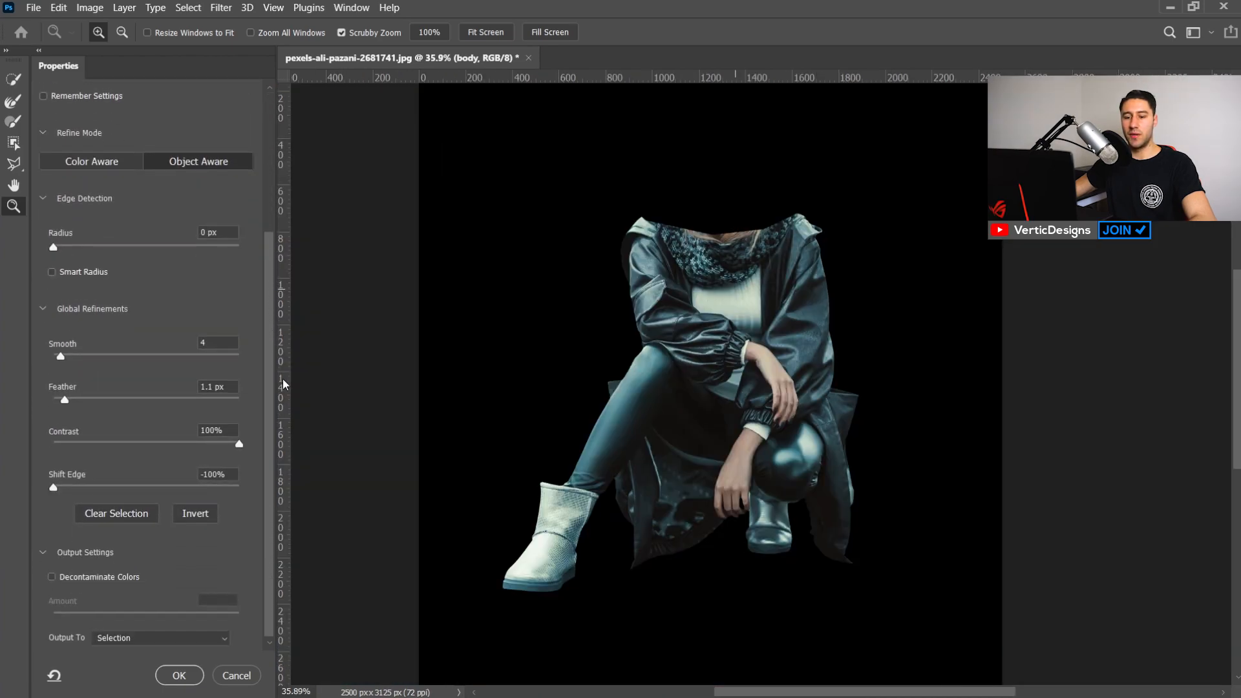
click(116, 646)
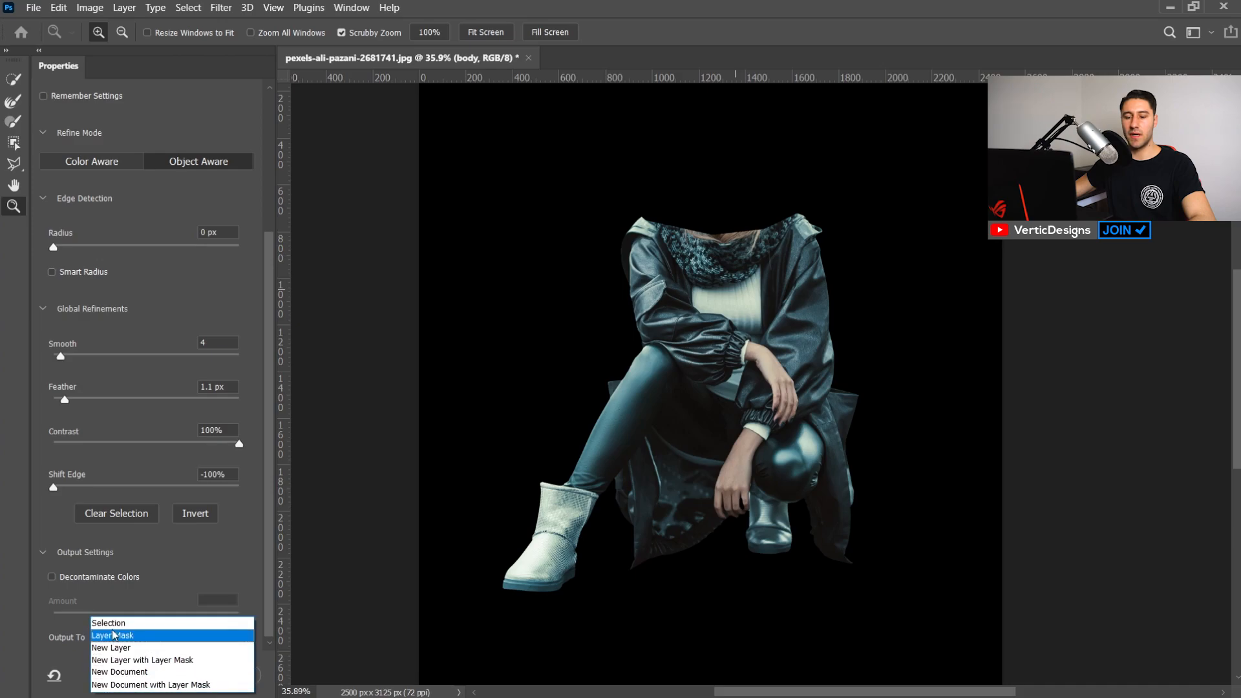
click(110, 637)
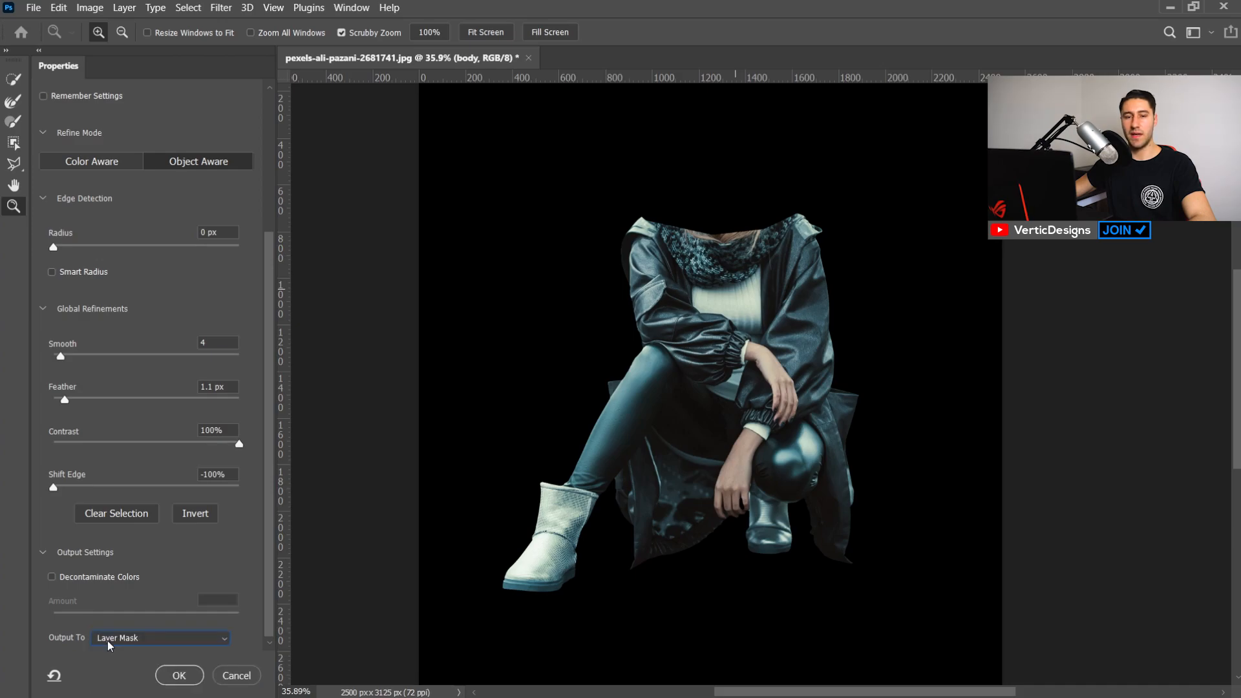
click(179, 675)
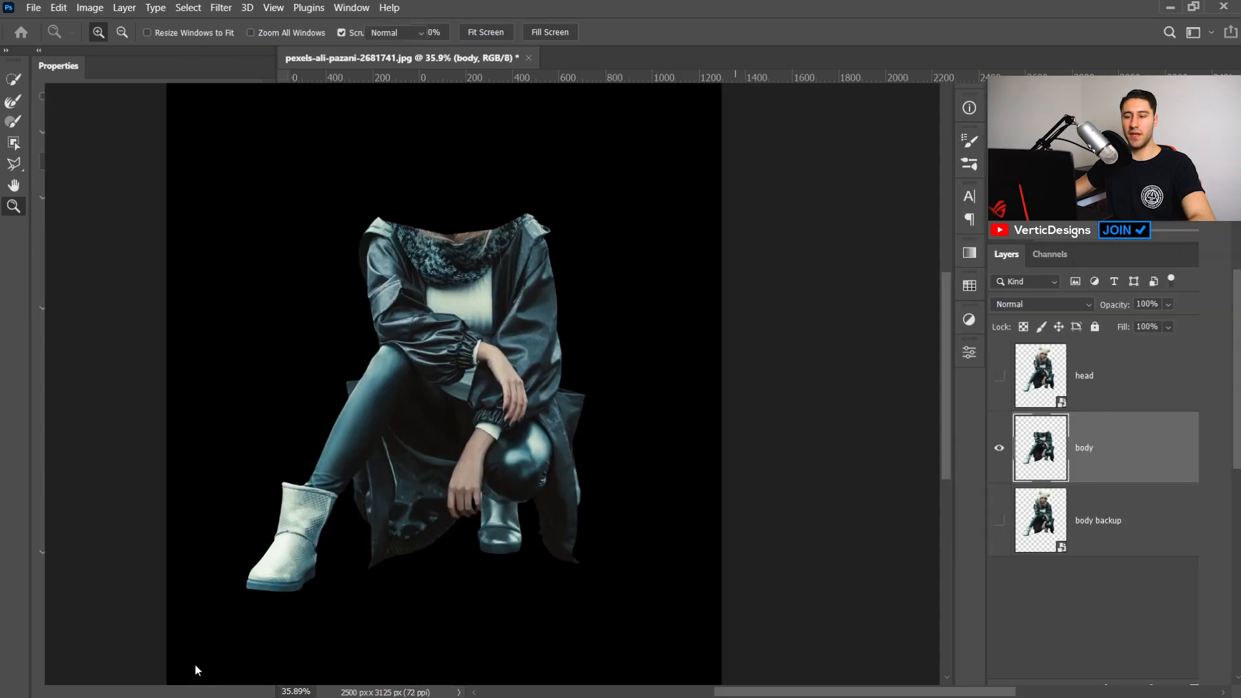
Show the head layer in place of the body layer and load the head layer's outline as a selection
click(998, 377)
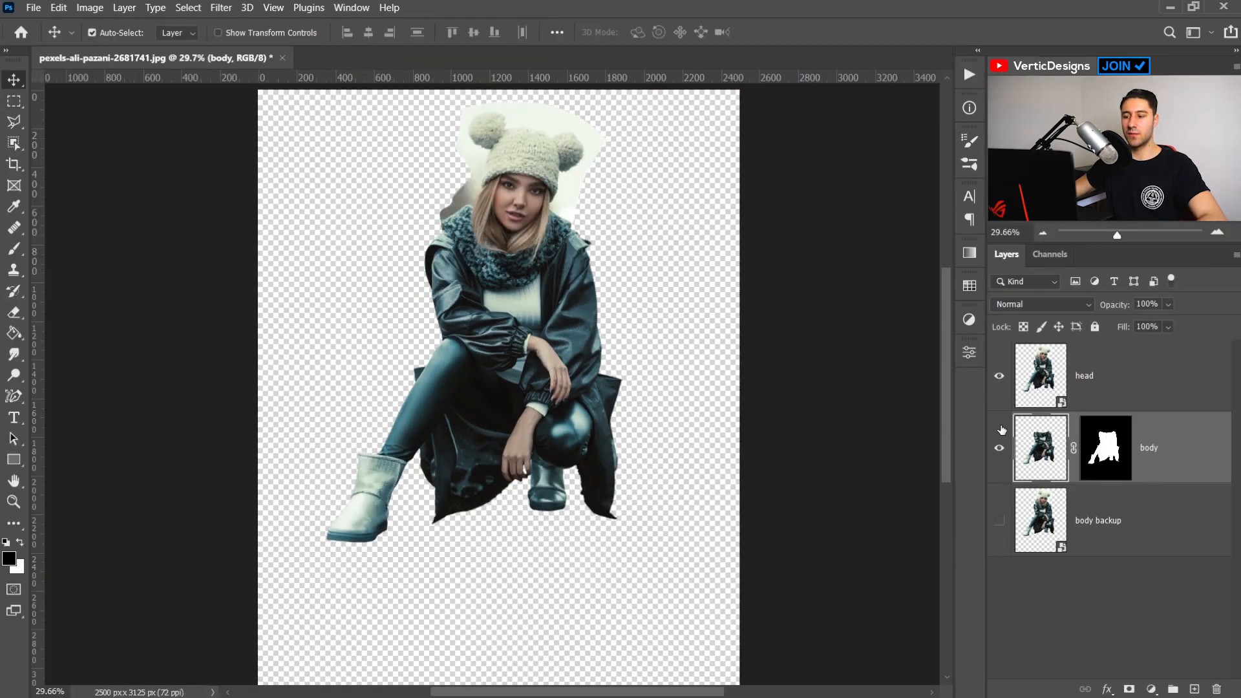
click(999, 451)
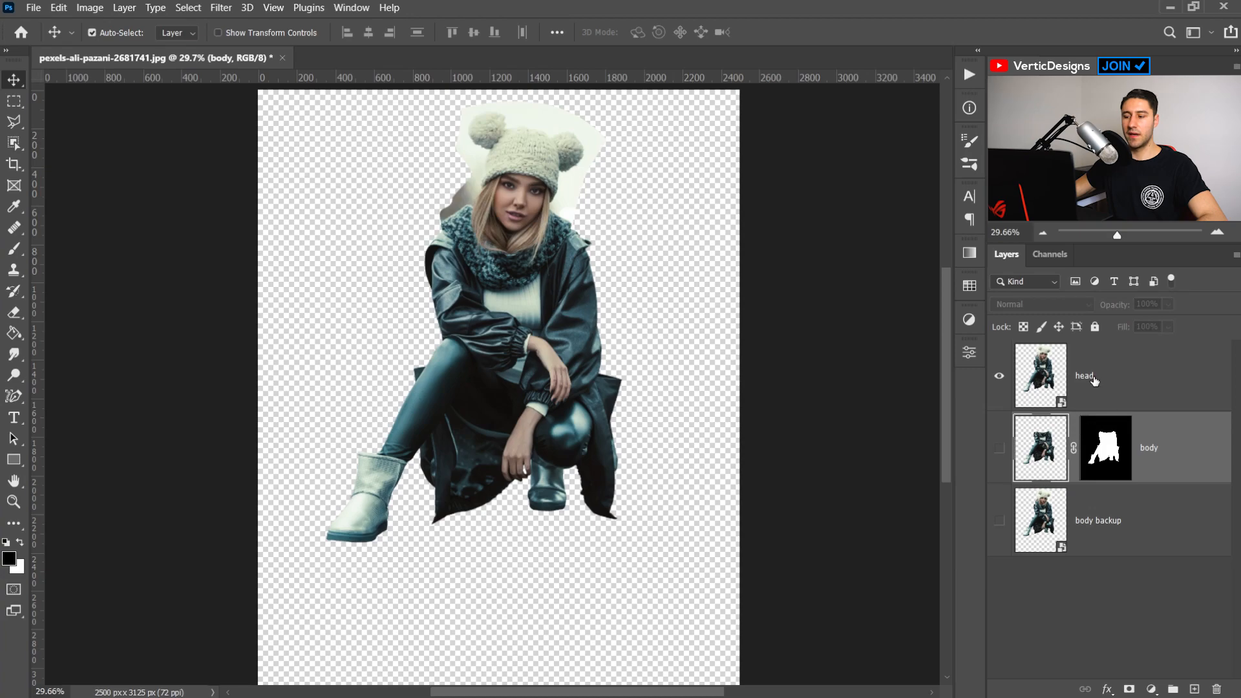
click(1124, 383)
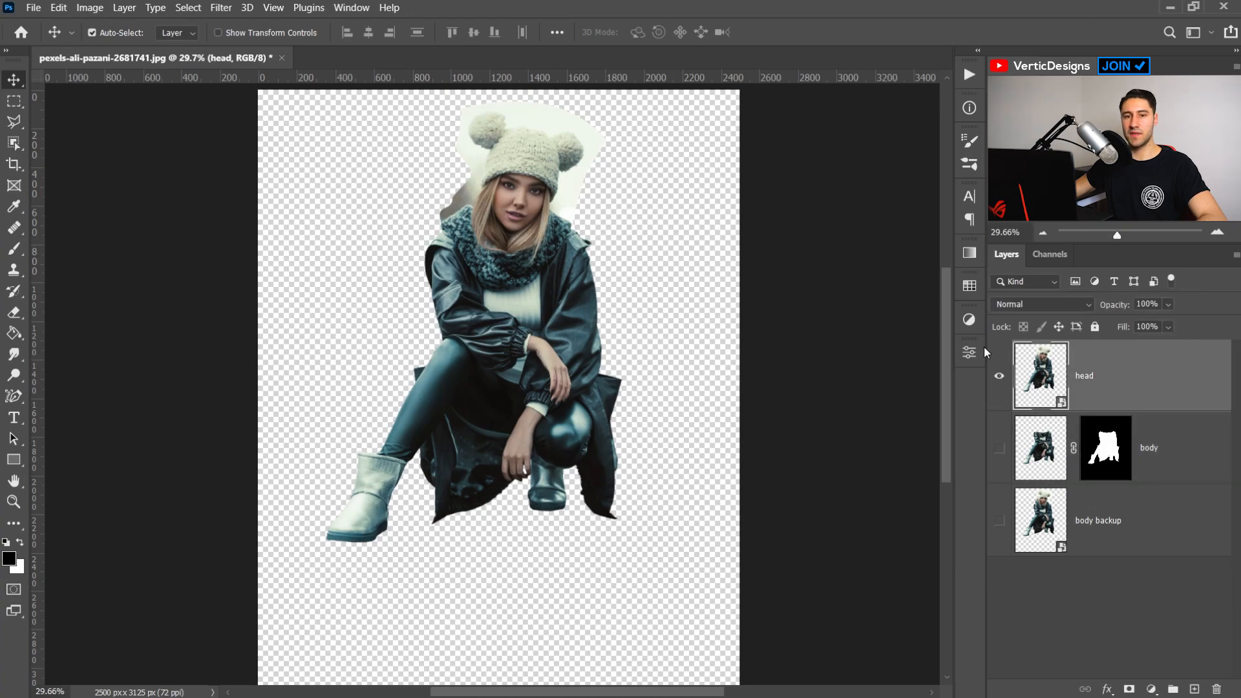
key(ctrl)
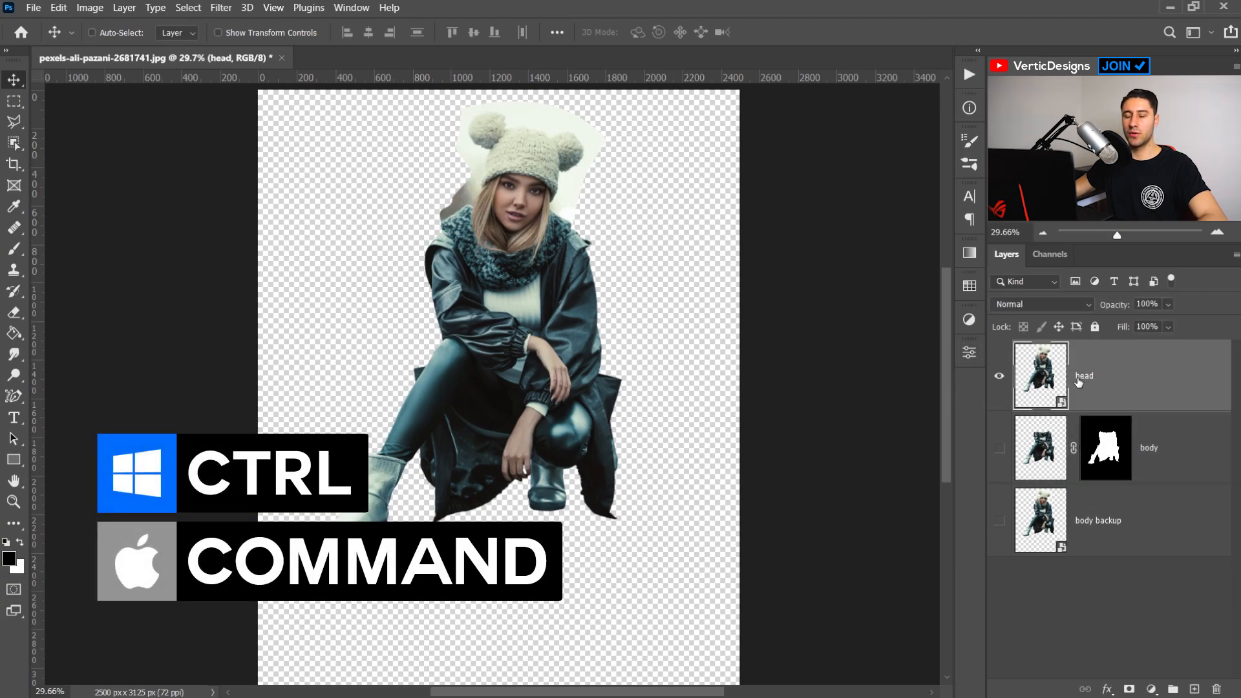
ctrl+click(1041, 375)
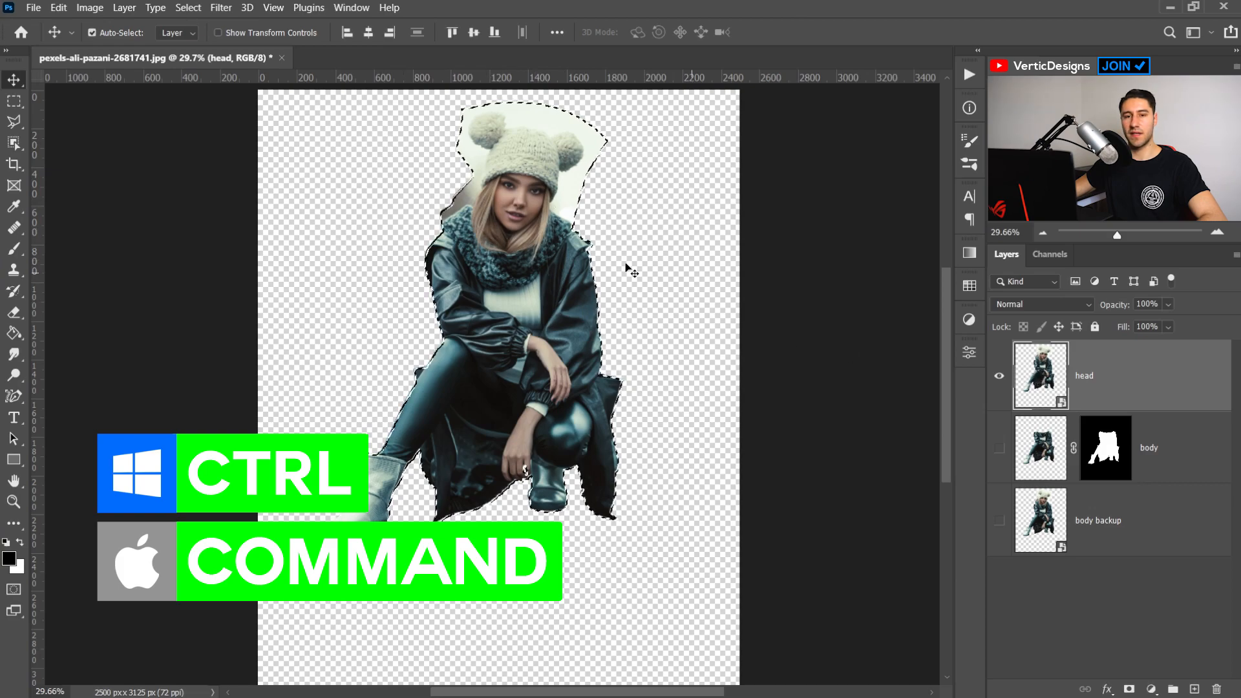
Open the head layer's selection in Select and Mask, with the hat and face in close view
click(14, 102)
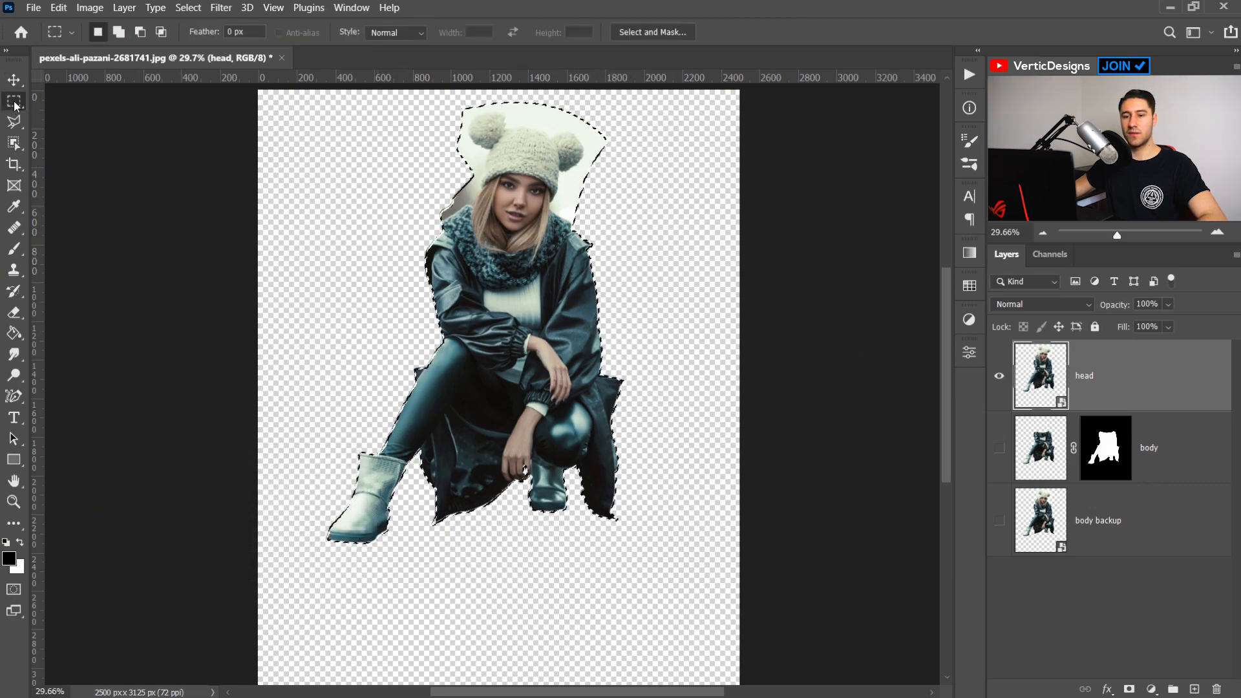
click(626, 32)
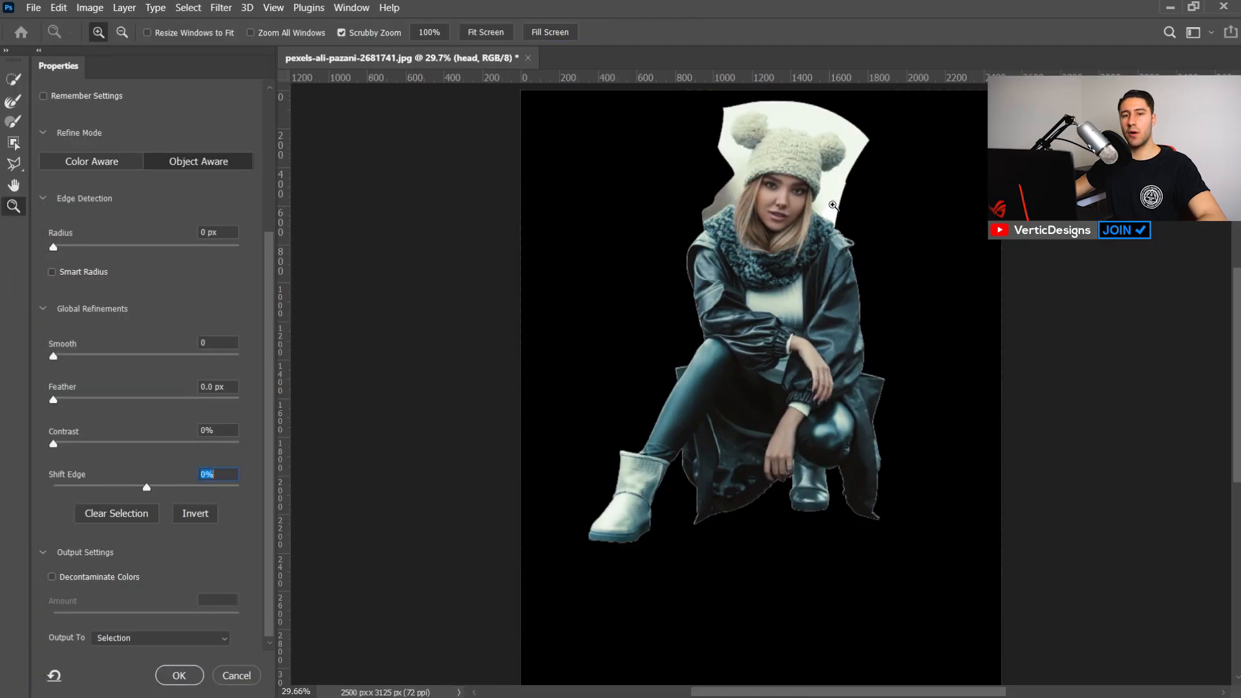
drag(797, 147, 815, 248)
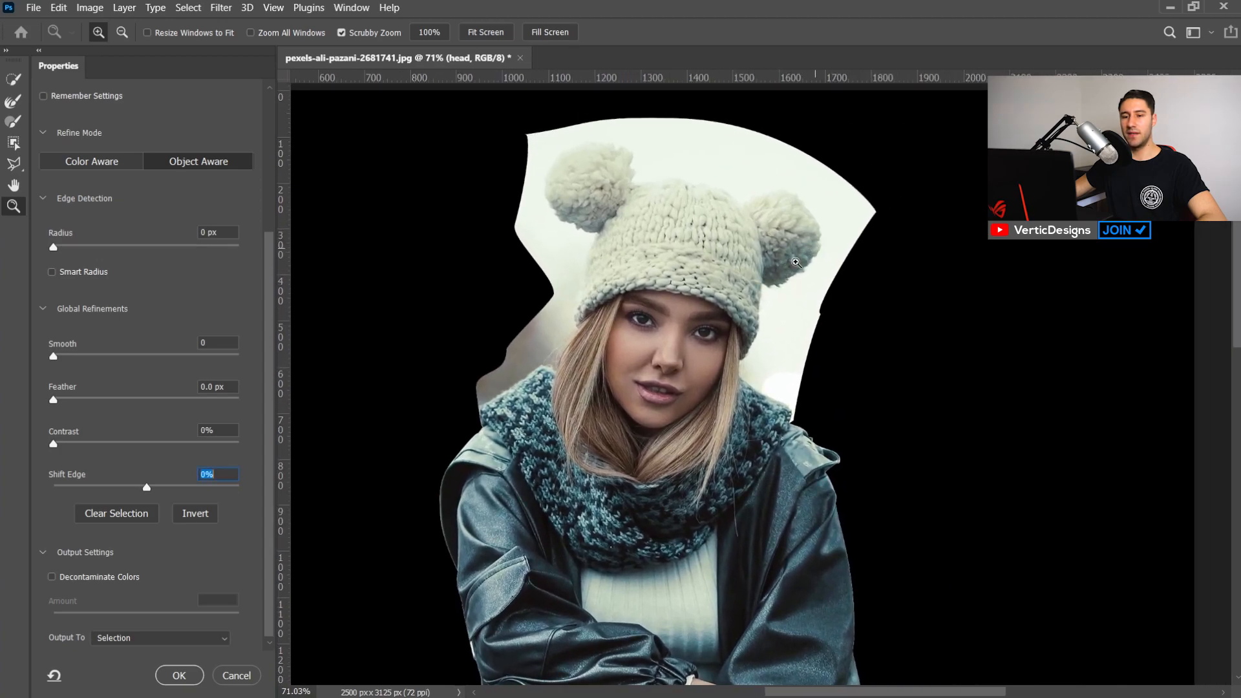
Paint with the Refine Edge Brush at size 54 over the background between the scarf and the hair on the image's left side
click(13, 101)
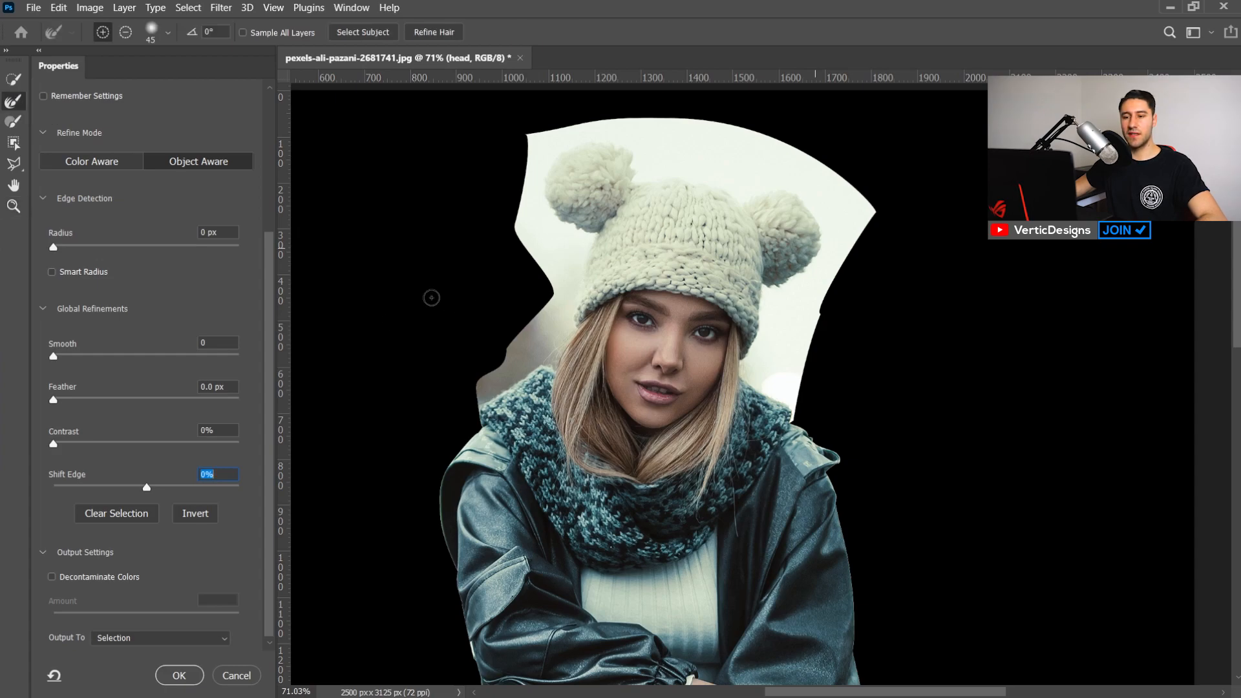
click(165, 37)
click(447, 10)
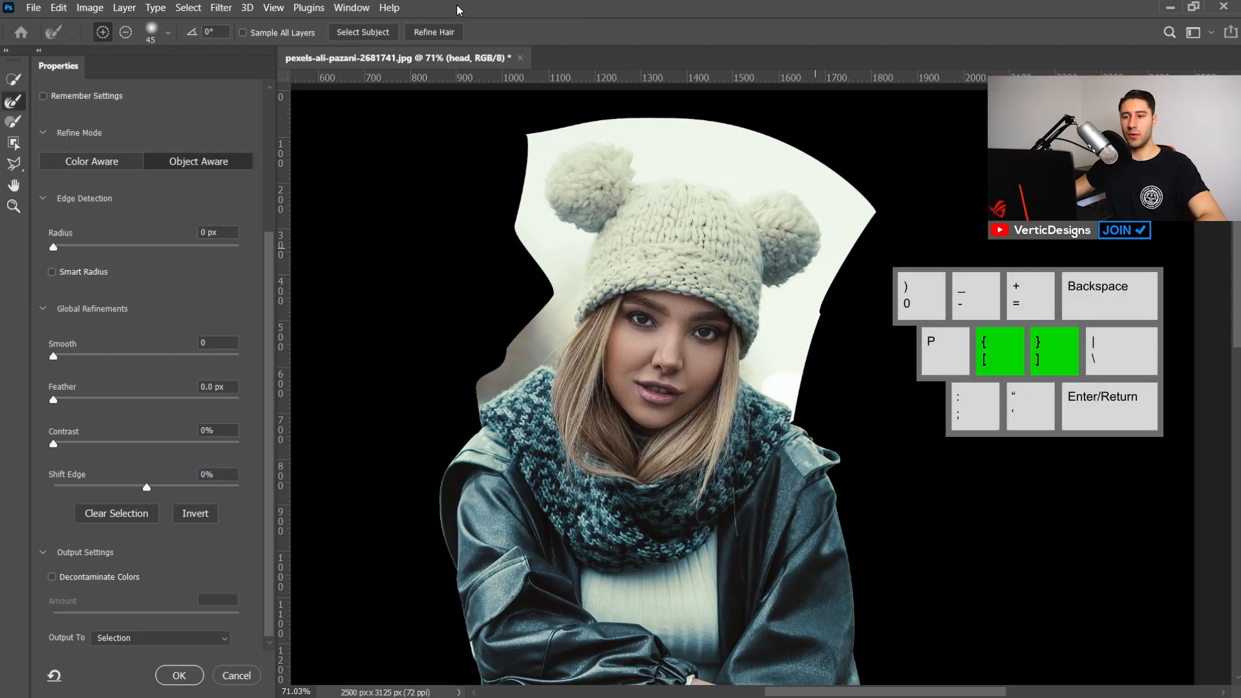
drag(358, 218, 363, 218)
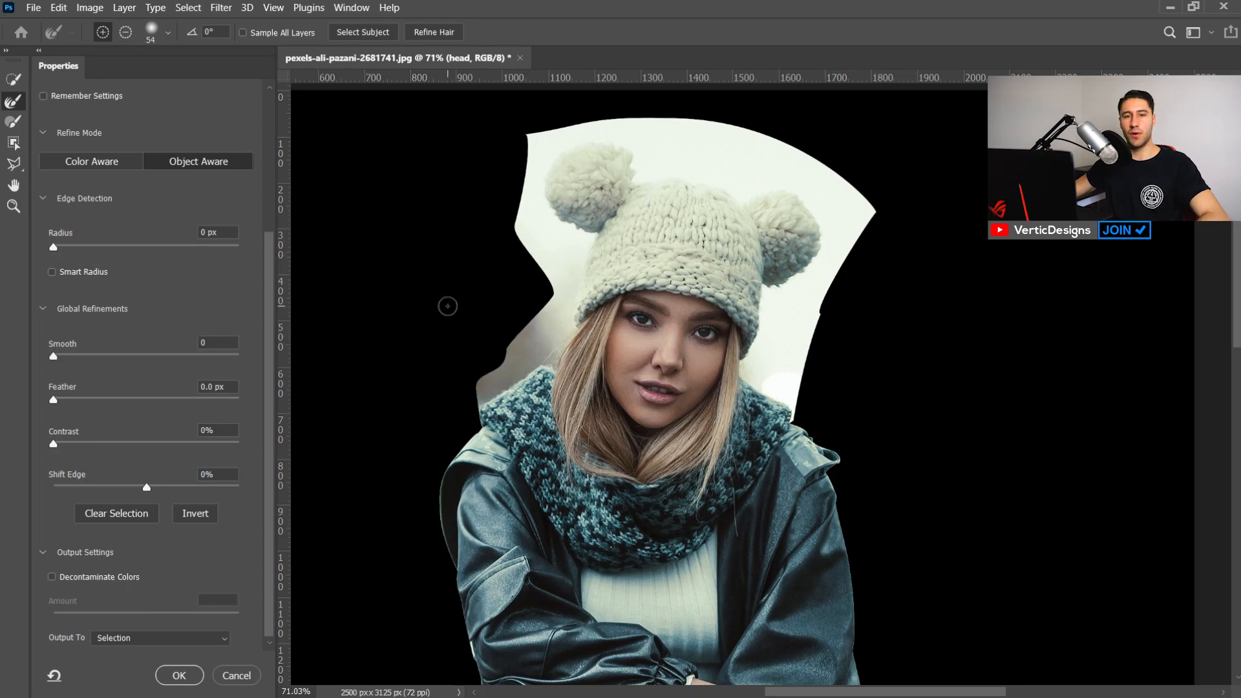
drag(476, 401, 481, 393)
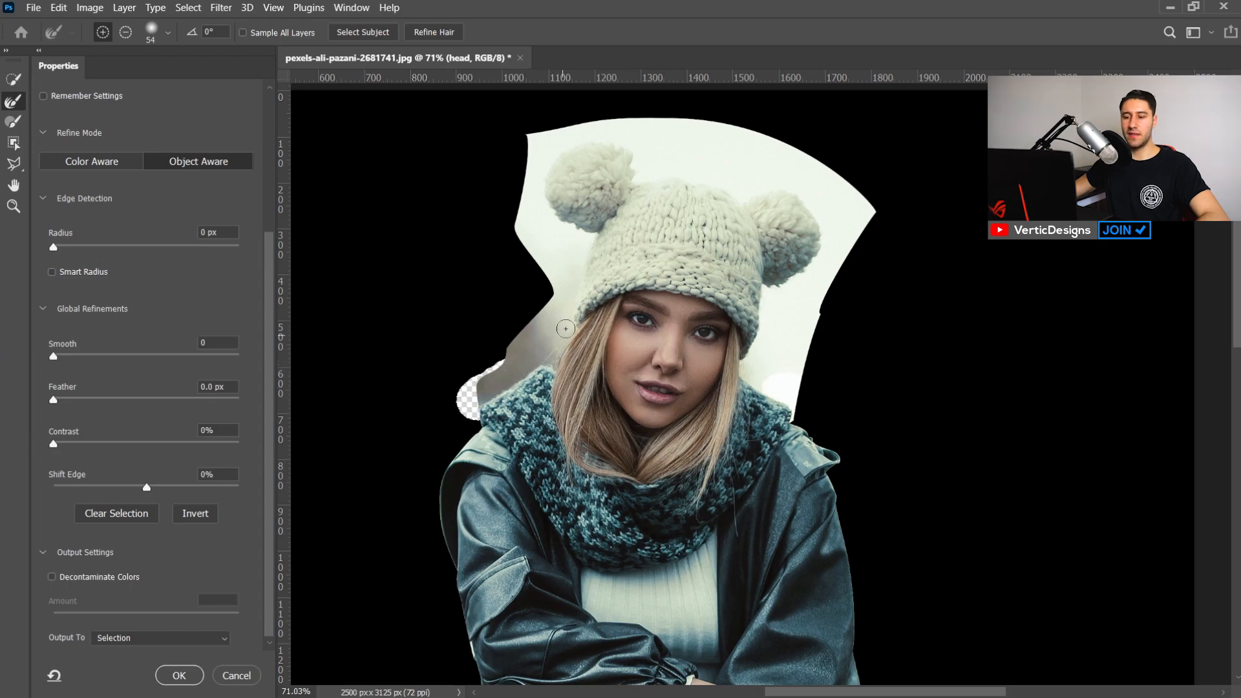
drag(551, 317, 472, 381)
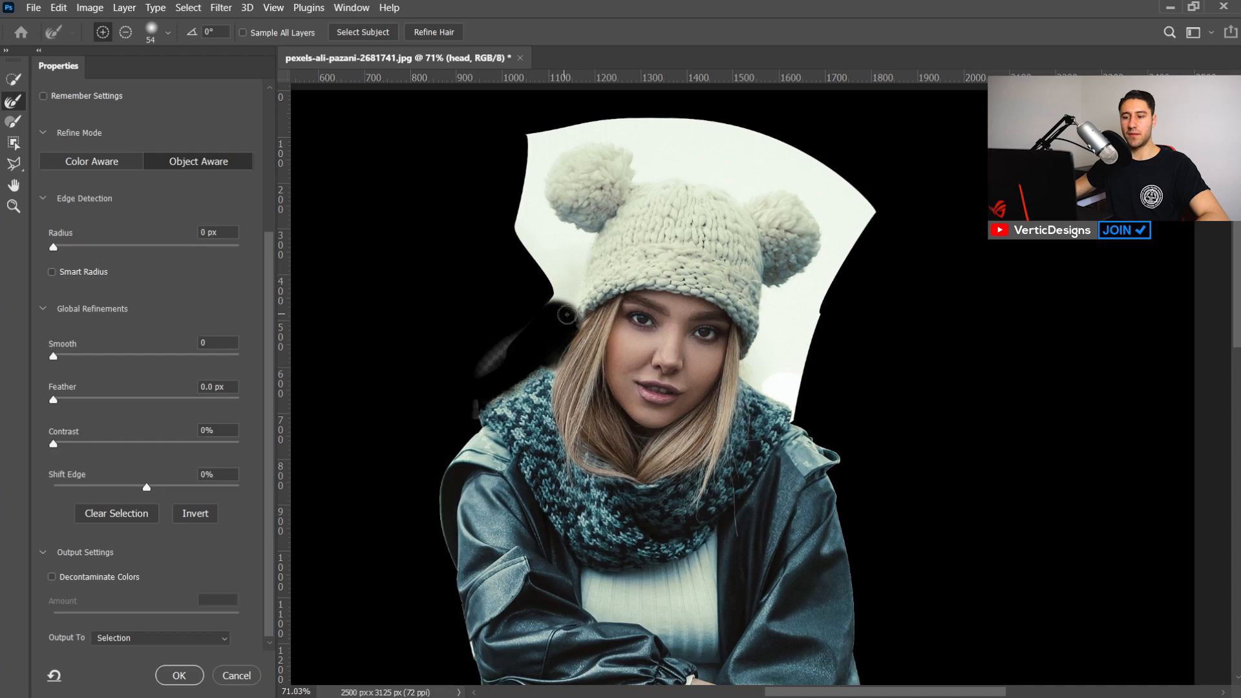
Brush the remaining edge around the hat, its pom-poms and the other side of the hair with the Refine Edge Brush
click(567, 312)
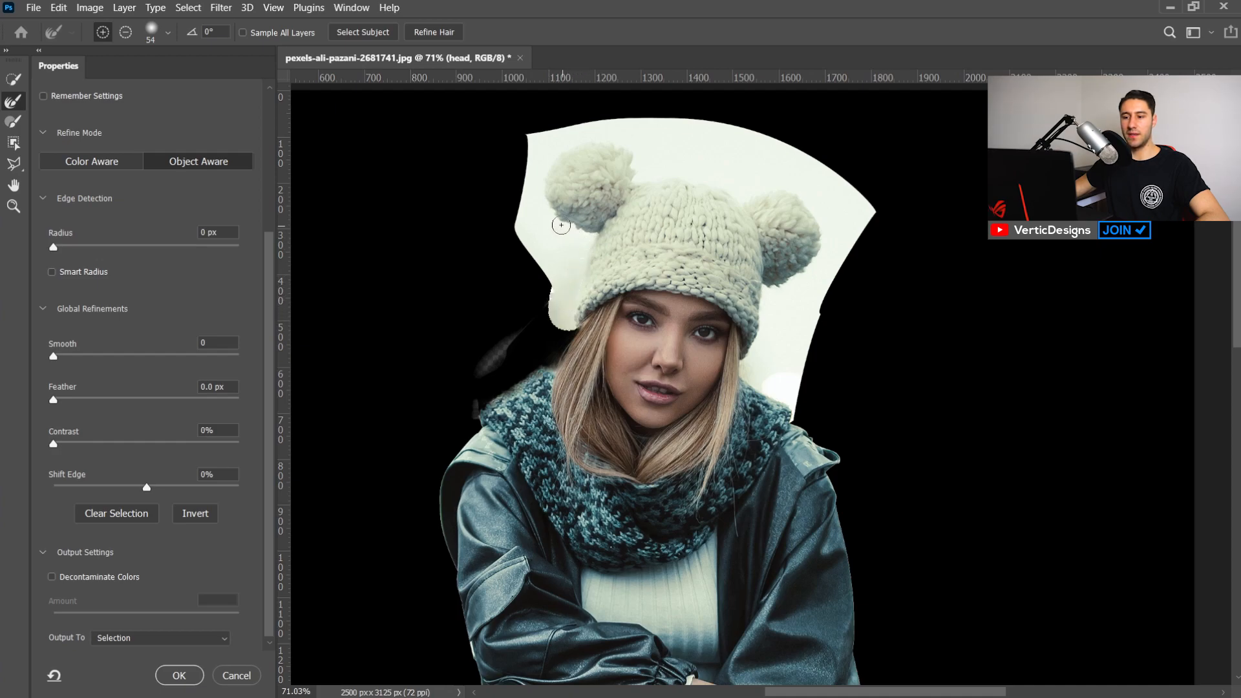
mouse_move(538, 208)
mouse_down()
mouse_move(544, 282)
mouse_move(538, 300)
mouse_move(521, 291)
mouse_move(552, 277)
mouse_move(539, 327)
mouse_move(495, 364)
mouse_move(536, 189)
mouse_move(558, 140)
mouse_move(595, 132)
mouse_move(578, 118)
mouse_move(519, 205)
mouse_move(520, 264)
mouse_up()
mouse_move(665, 173)
mouse_down()
mouse_move(687, 121)
mouse_move(547, 125)
mouse_up()
mouse_move(781, 192)
mouse_down()
mouse_move(666, 232)
mouse_move(711, 258)
mouse_move(684, 193)
mouse_move(623, 169)
mouse_up()
mouse_move(663, 434)
mouse_down()
mouse_move(715, 409)
mouse_move(821, 422)
mouse_up()
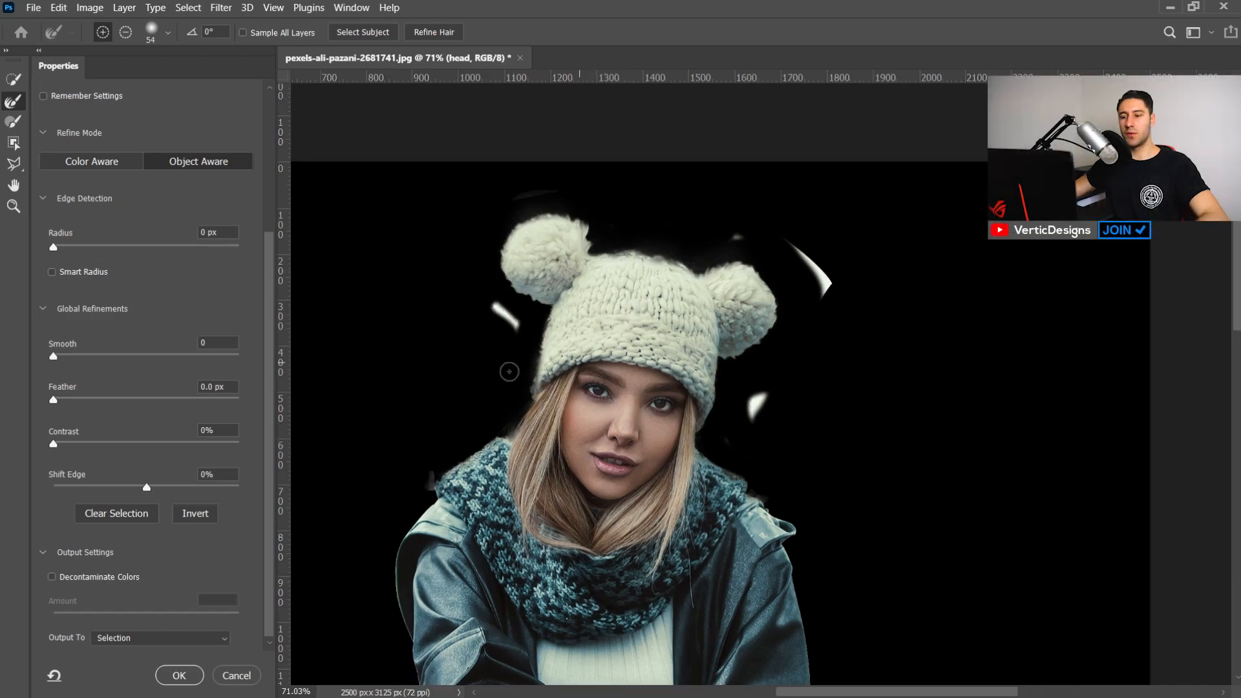
Subtract the leftover white background patches around the hat from the selection with the Brush tool, adjusting the brush size as needed
click(9, 126)
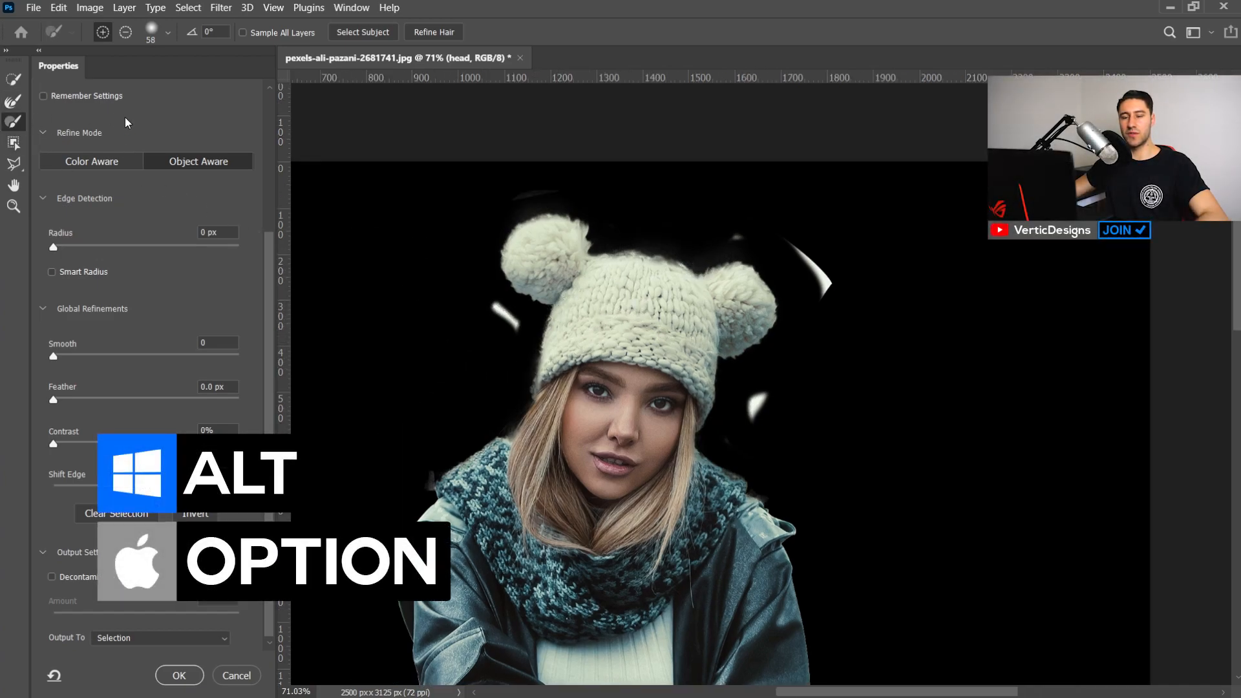
alt+right_click(455, 314)
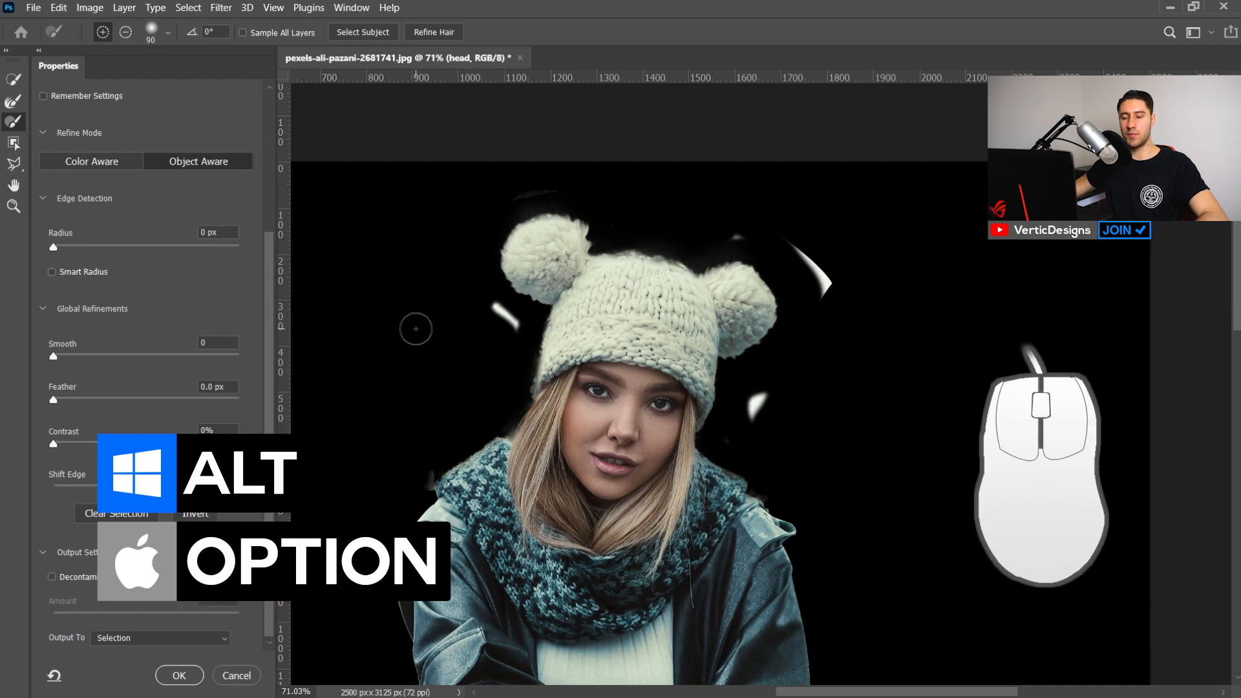
alt+right_click(407, 326)
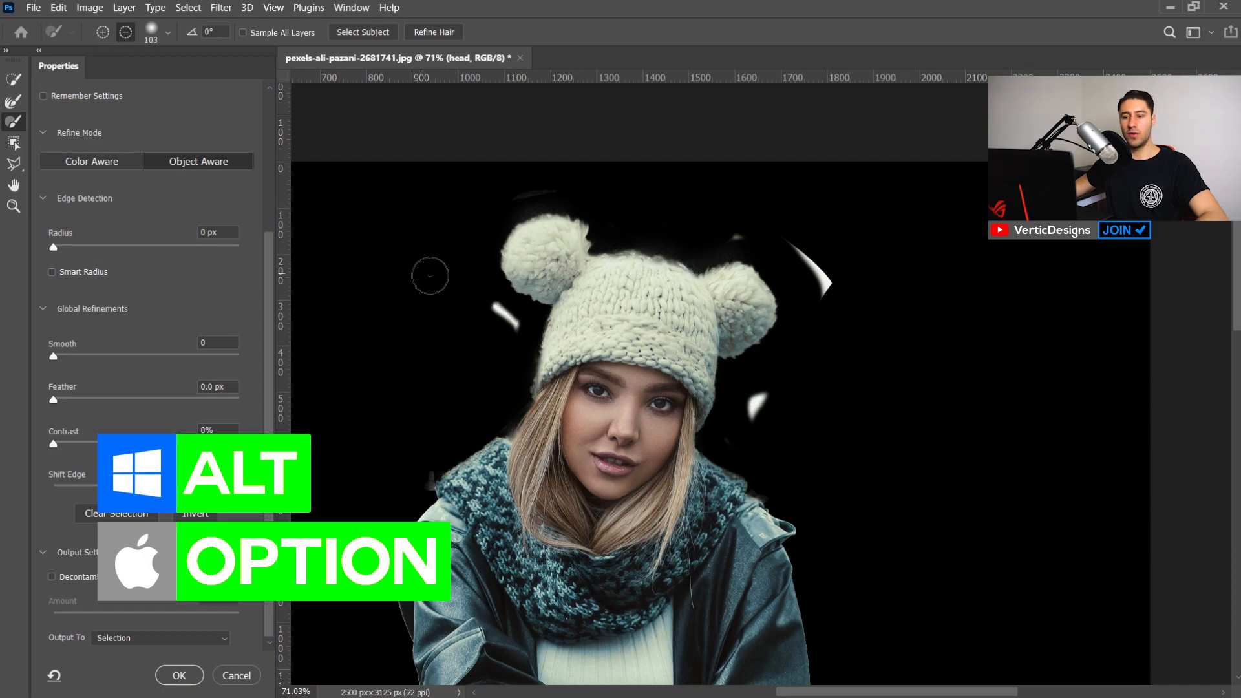
mouse_move(465, 312)
mouse_down()
mouse_move(504, 321)
mouse_move(489, 312)
mouse_up()
key(bracketleft)
key(bracketleft)
key(bracketleft)
drag(810, 255, 821, 293)
drag(763, 389, 764, 424)
Change the selection preview to the Black & White view, with the head in close view
scroll(510, 478, up, 3)
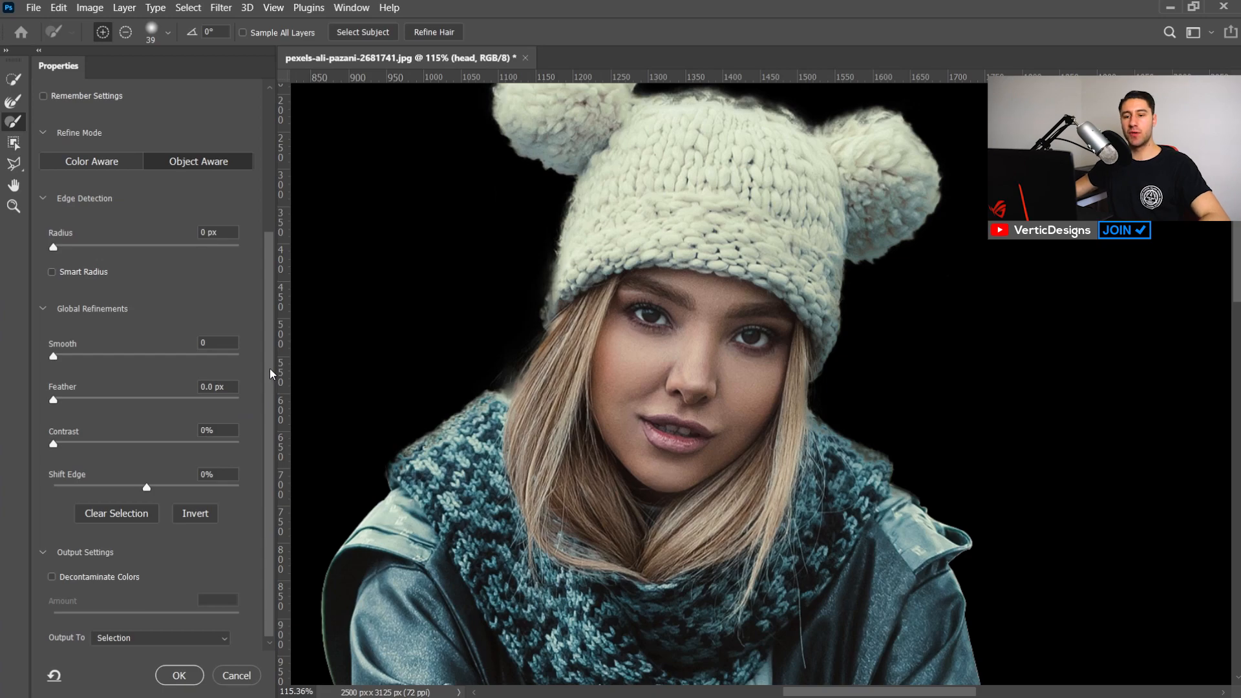
drag(270, 376, 272, 185)
click(110, 142)
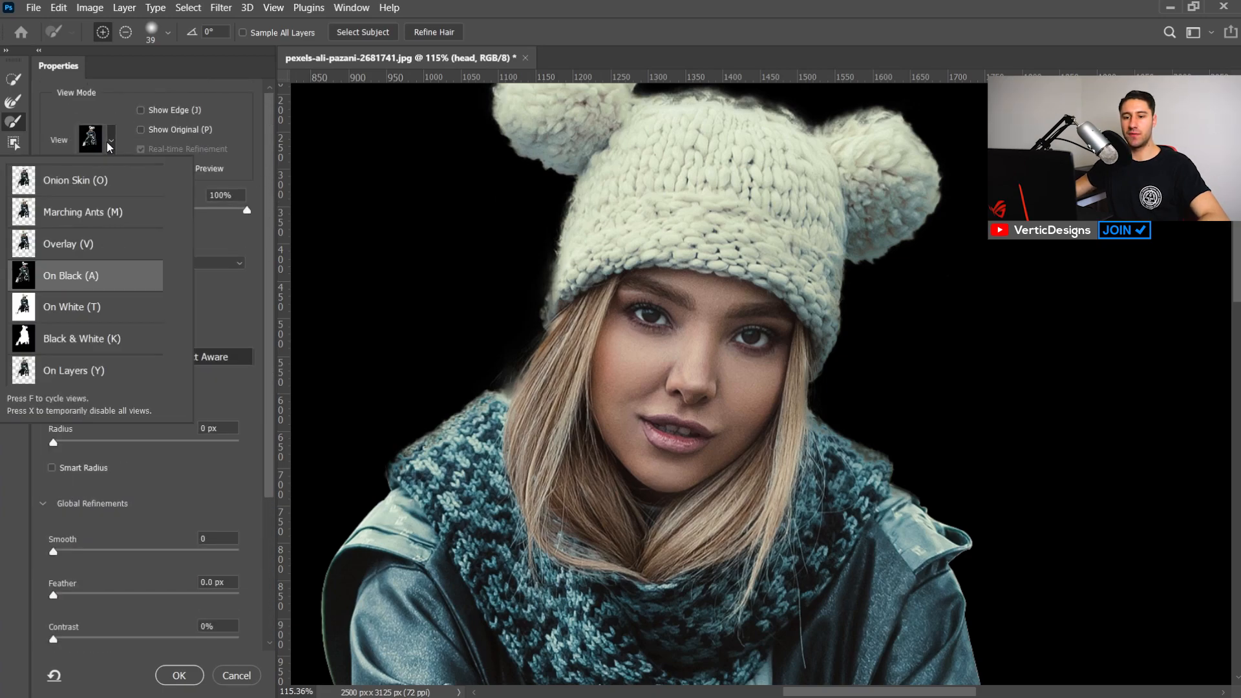
click(53, 347)
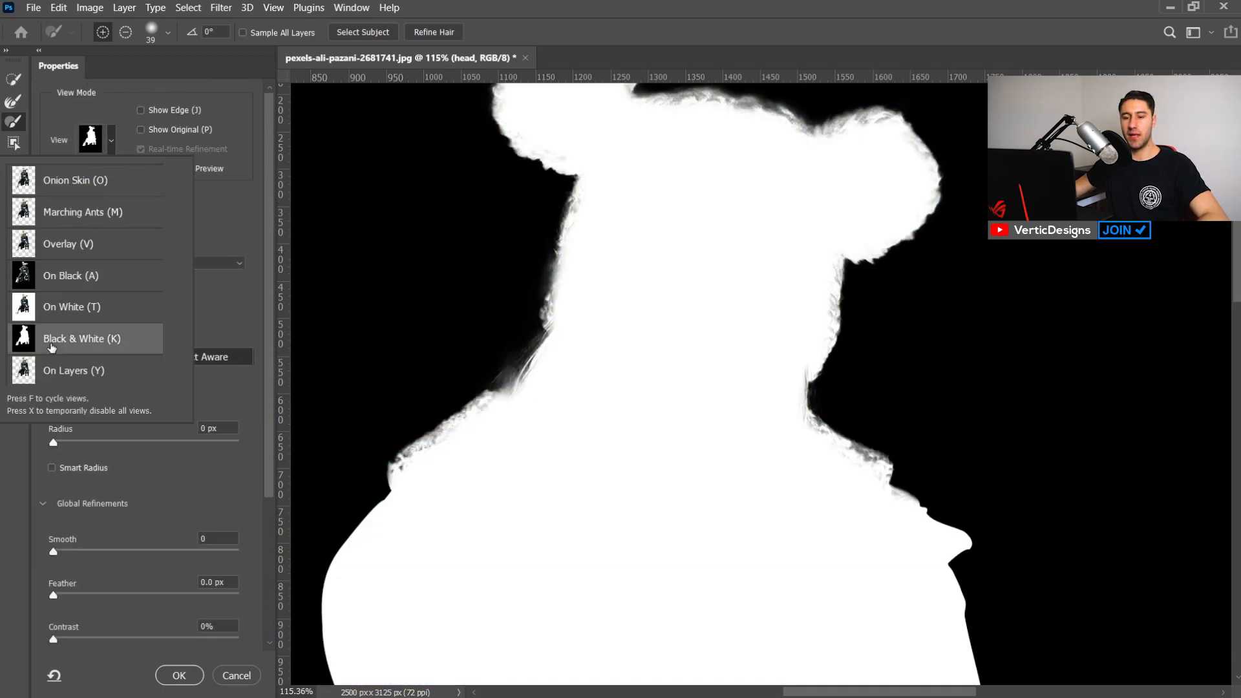
click(454, 241)
Paint the grey areas inside the hat and scarf edges solid white with the Brush tool at size 39, undoing any stray stroke
drag(775, 212, 766, 300)
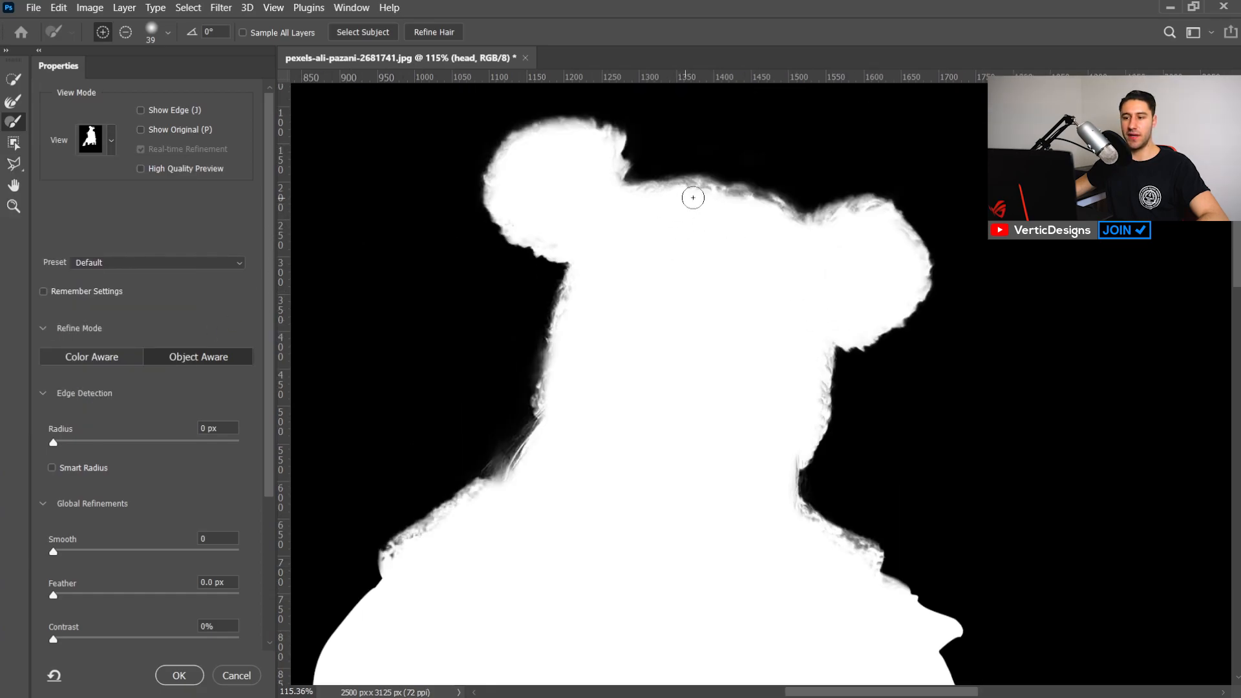
scroll(753, 208, down, 3)
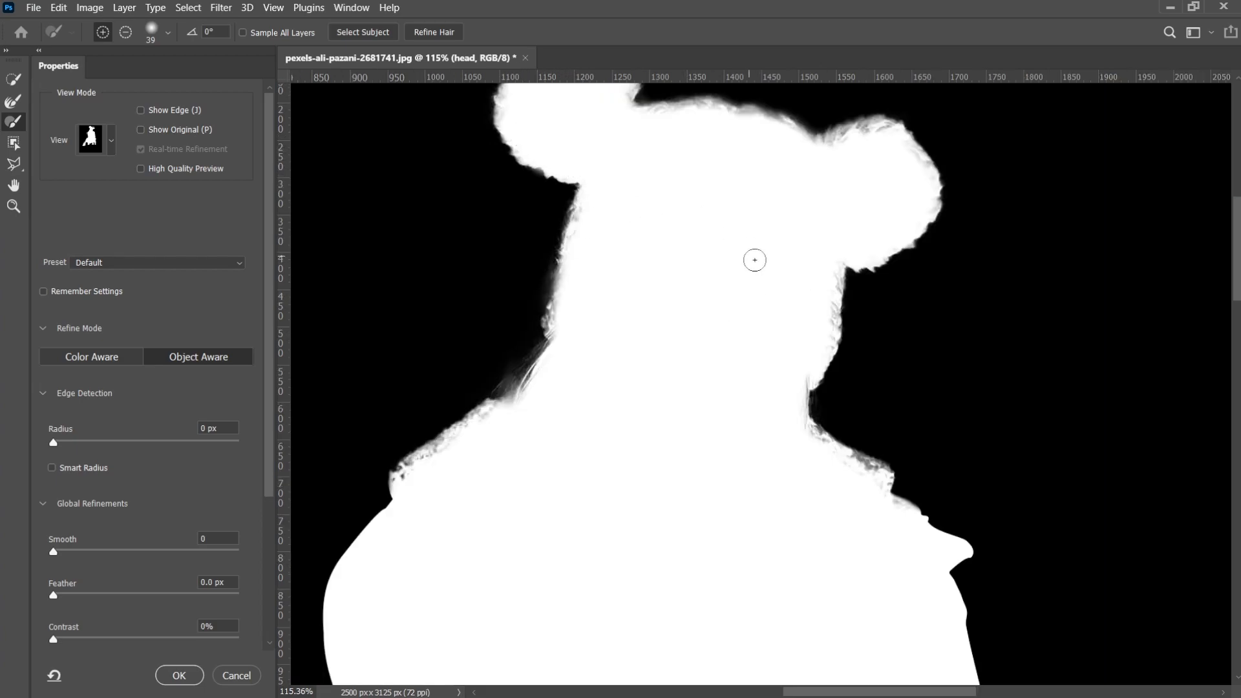
drag(742, 261, 693, 388)
mouse_move(820, 569)
mouse_down()
mouse_move(741, 269)
mouse_move(739, 296)
mouse_up()
key(ctrl+z)
drag(569, 309, 771, 300)
drag(479, 297, 523, 260)
drag(974, 220, 719, 454)
drag(649, 330, 630, 406)
drag(703, 377, 846, 310)
drag(507, 275, 510, 264)
drag(552, 194, 542, 213)
mouse_move(525, 306)
mouse_down()
mouse_move(534, 267)
mouse_move(490, 348)
mouse_up()
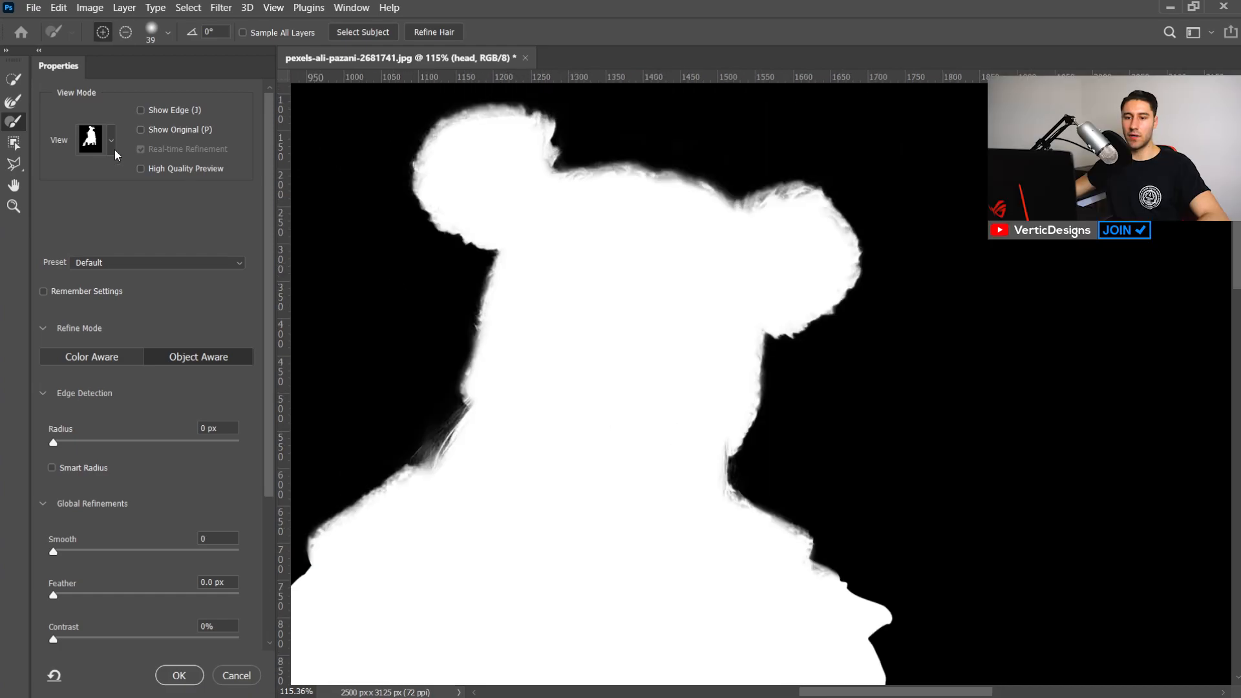
Preview the cutout On Black and subtract the leftover fringe above the jacket shoulder beside the scarf using the Polygonal Lasso
click(94, 139)
click(60, 277)
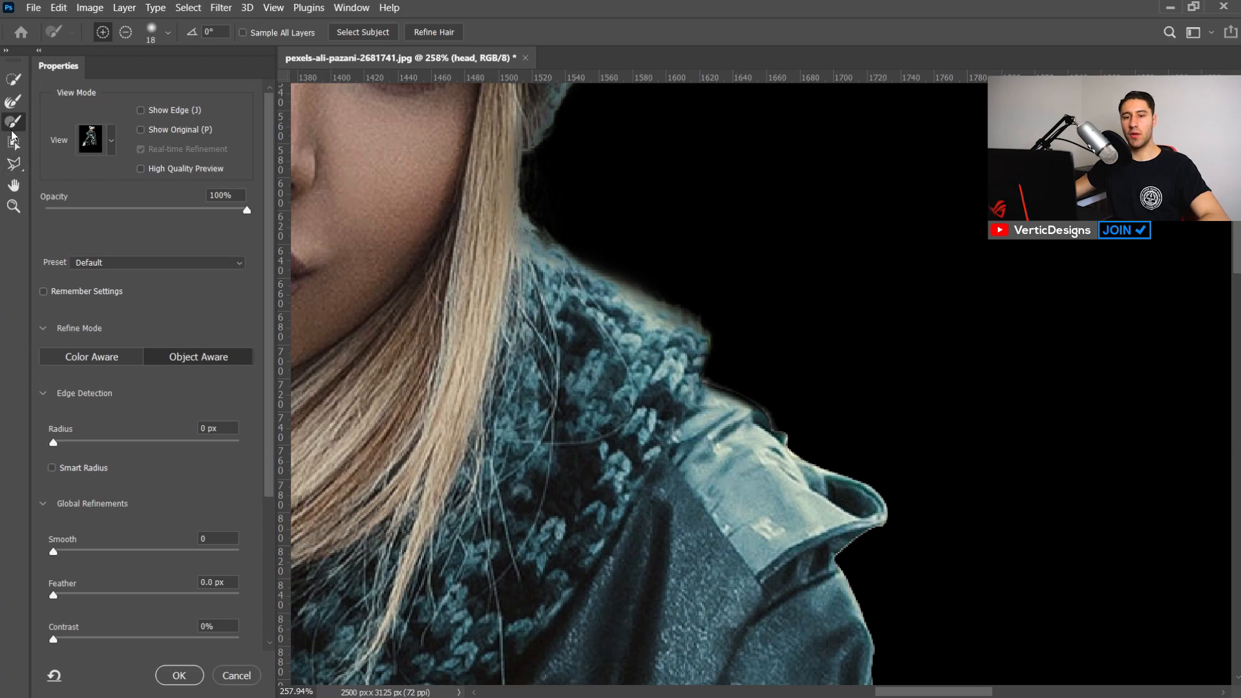
right_click(14, 167)
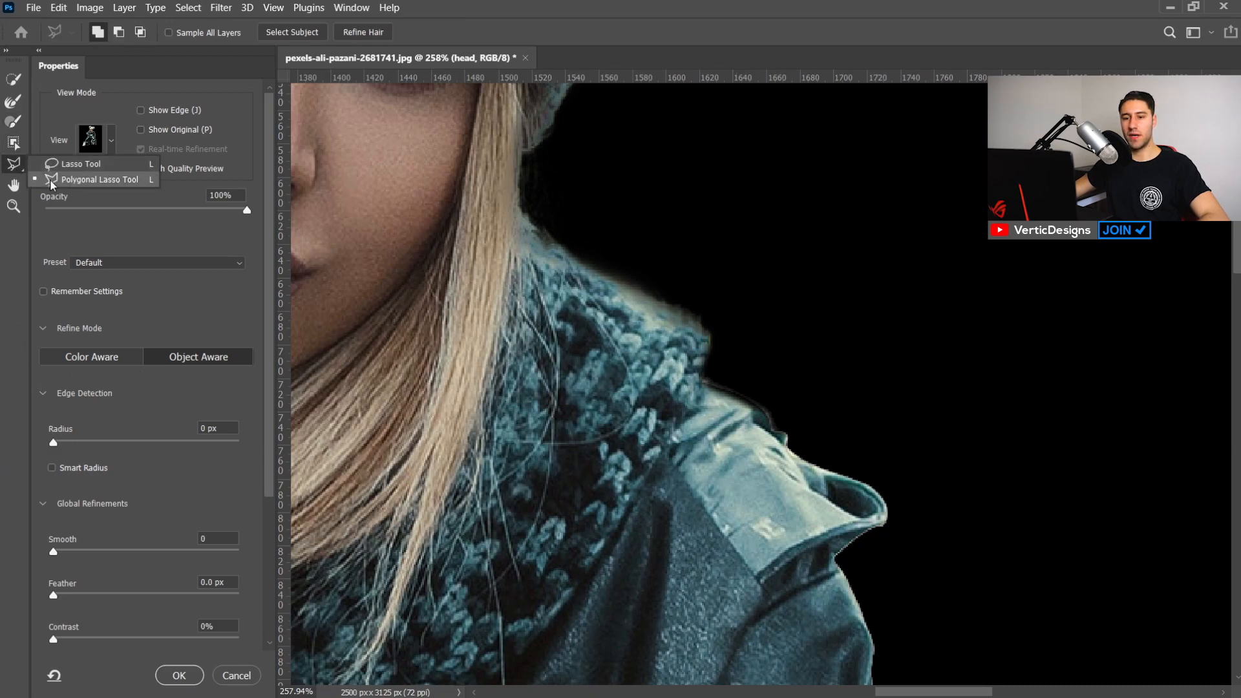
click(71, 181)
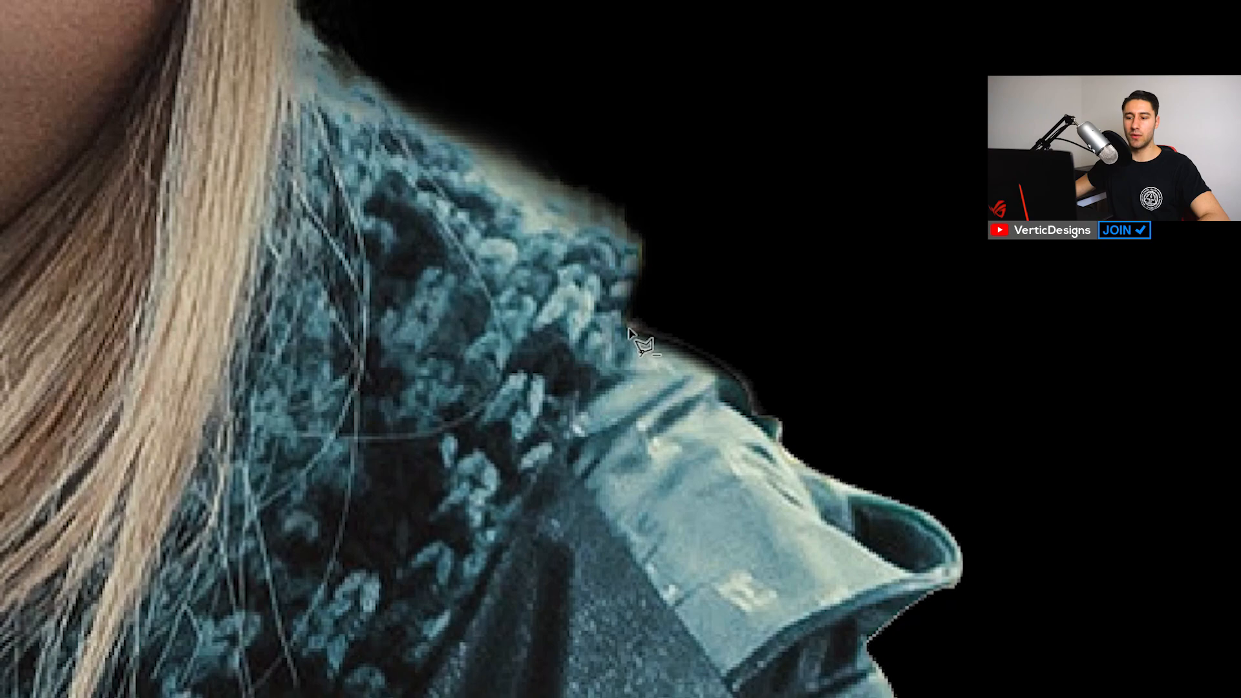
click(672, 354)
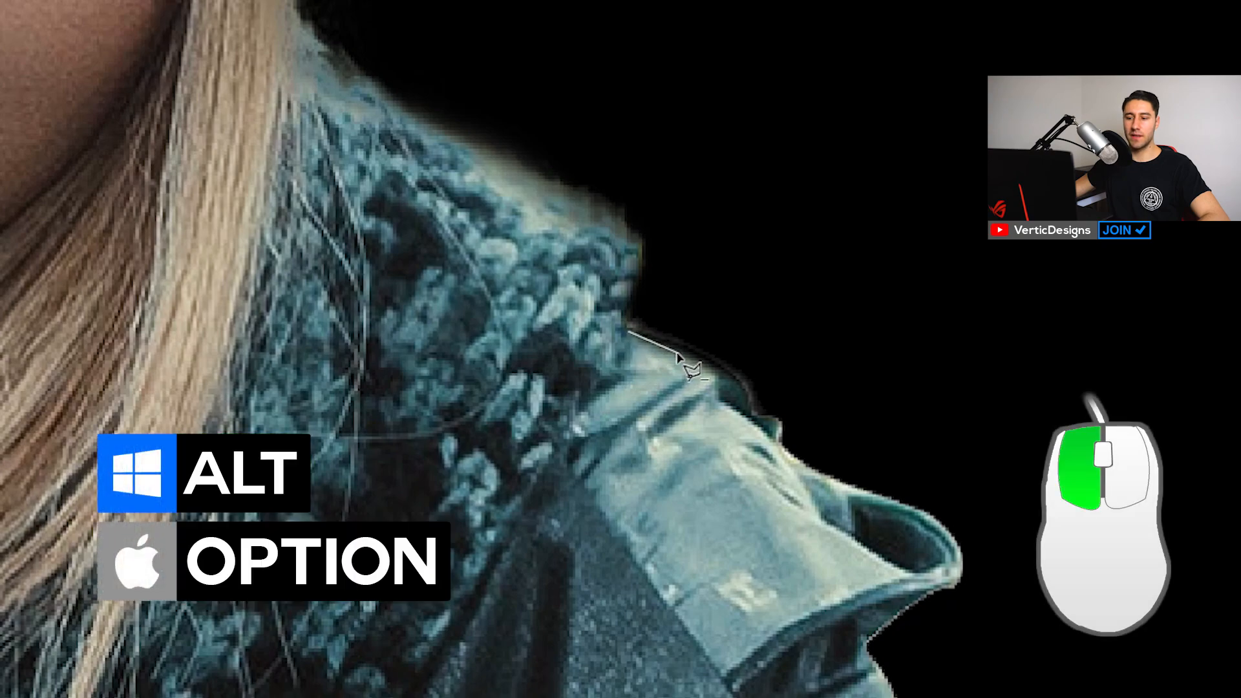
click(730, 383)
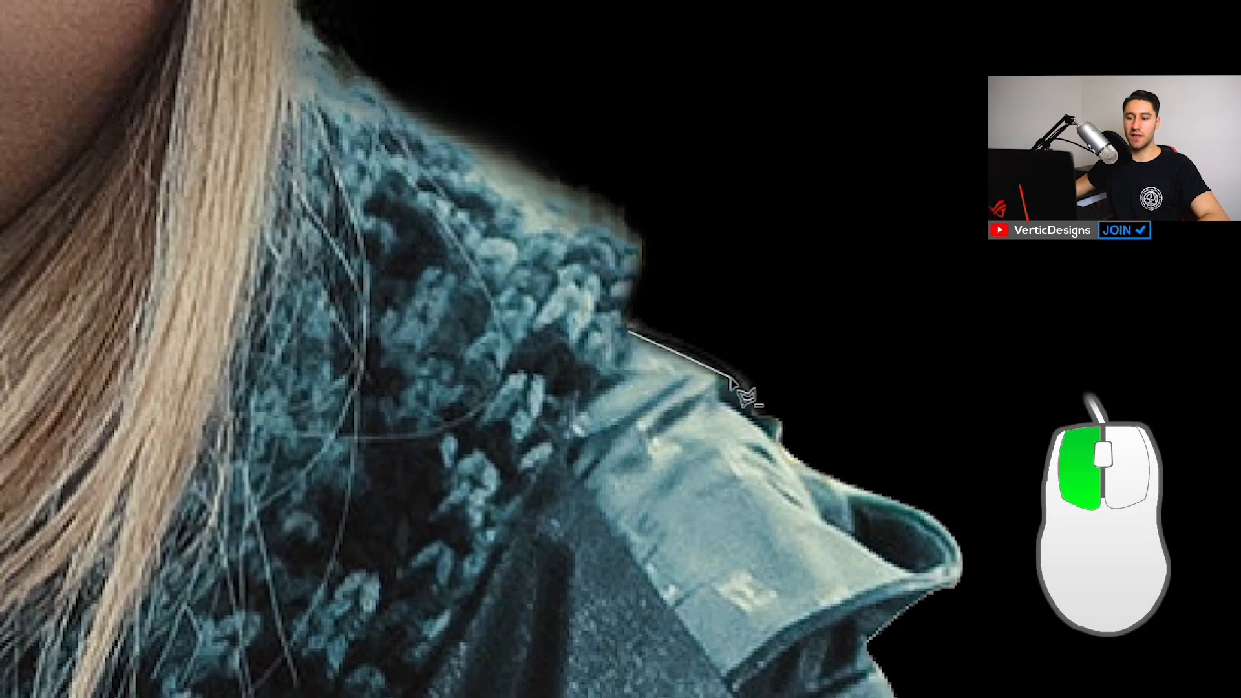
click(749, 408)
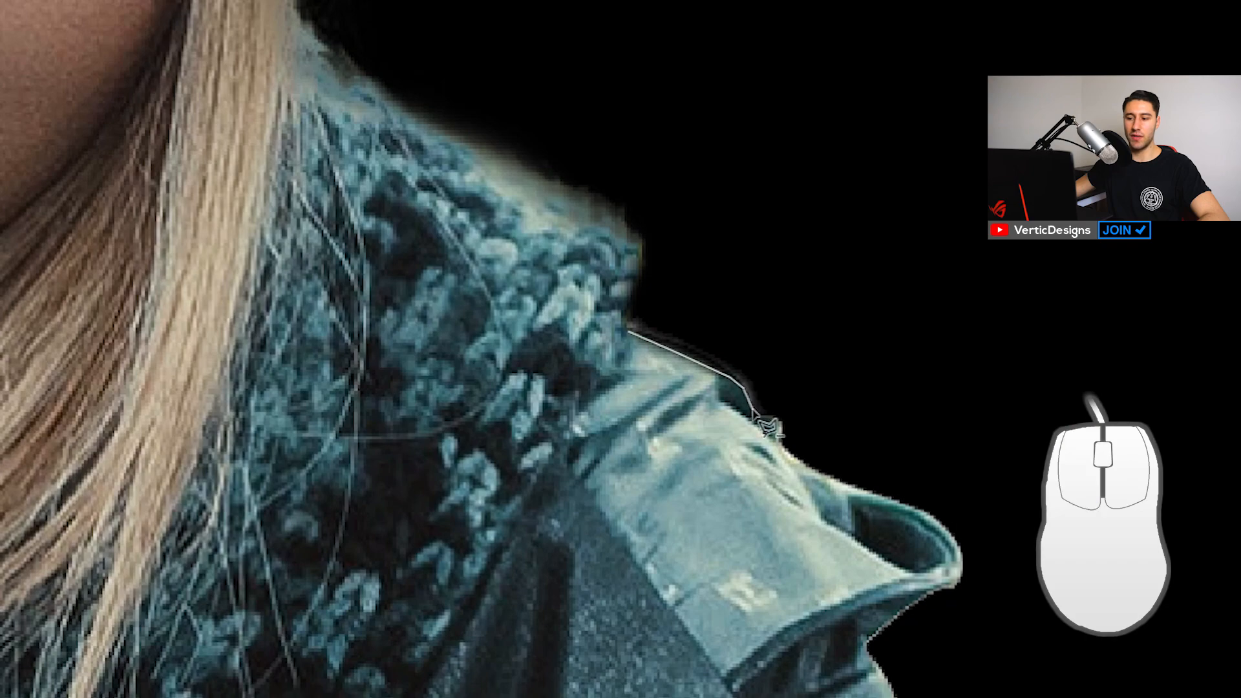
click(765, 412)
click(796, 389)
click(815, 304)
click(766, 252)
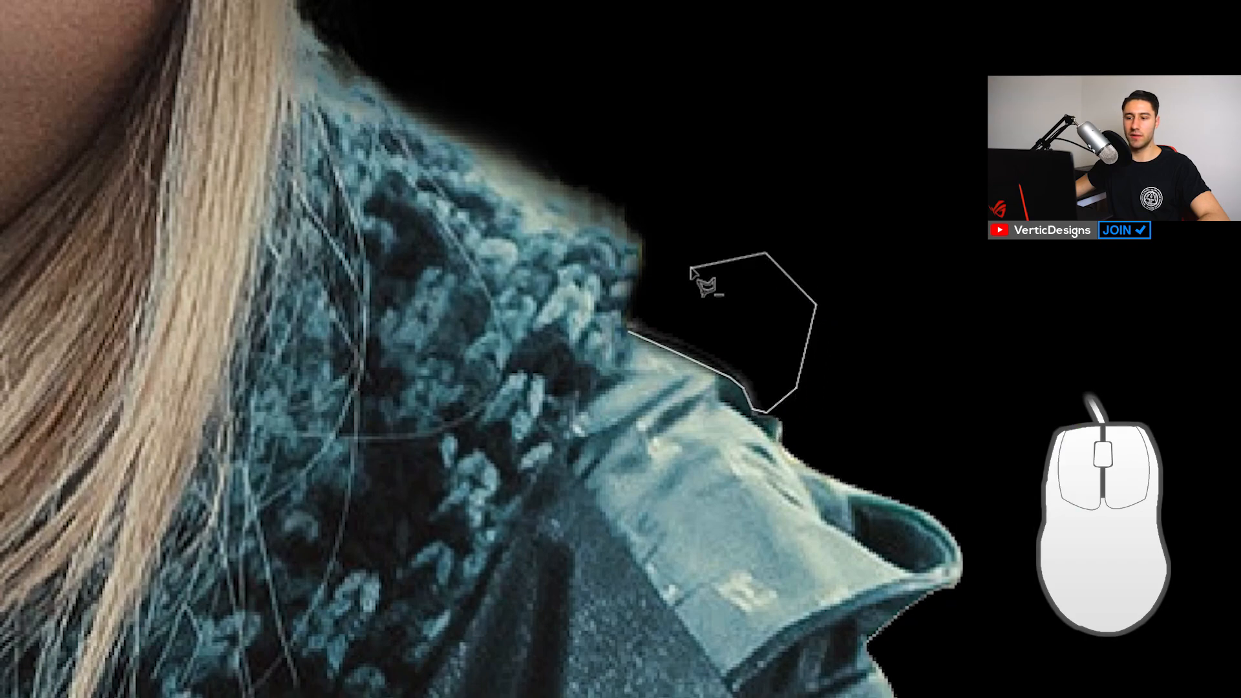
click(692, 266)
ctrl+click(665, 290)
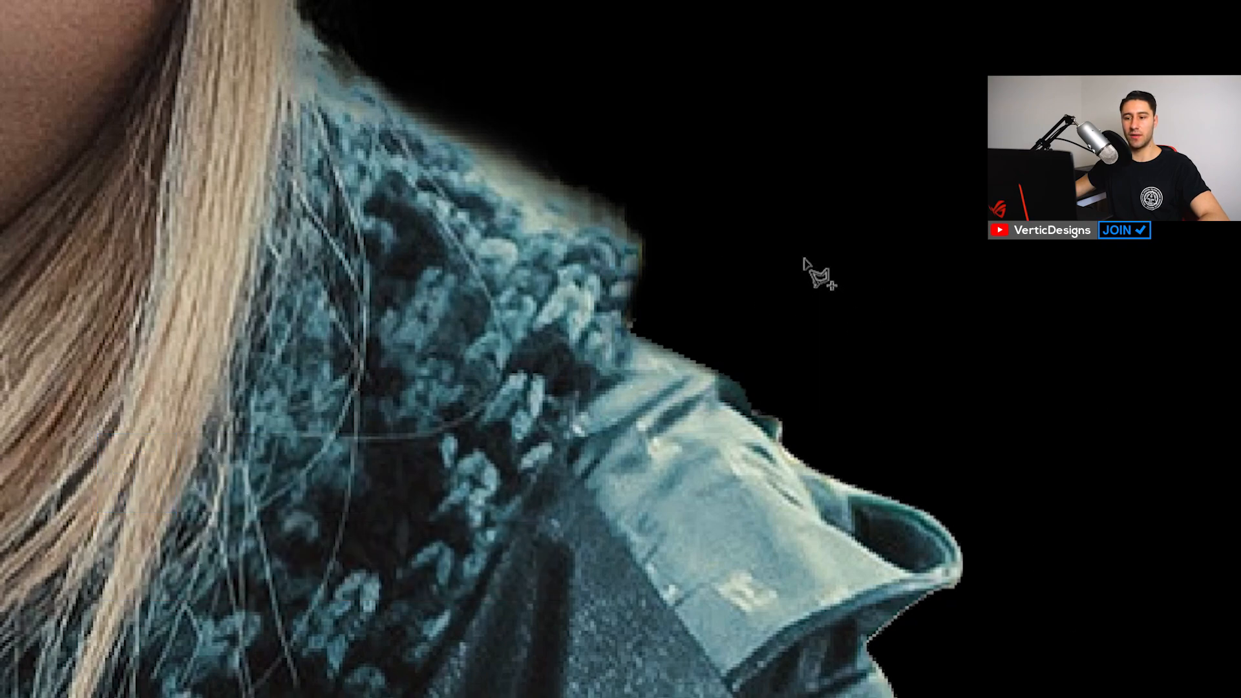
Set Shift Edge to -10% for the head selection
scroll(840, 298, down, 2)
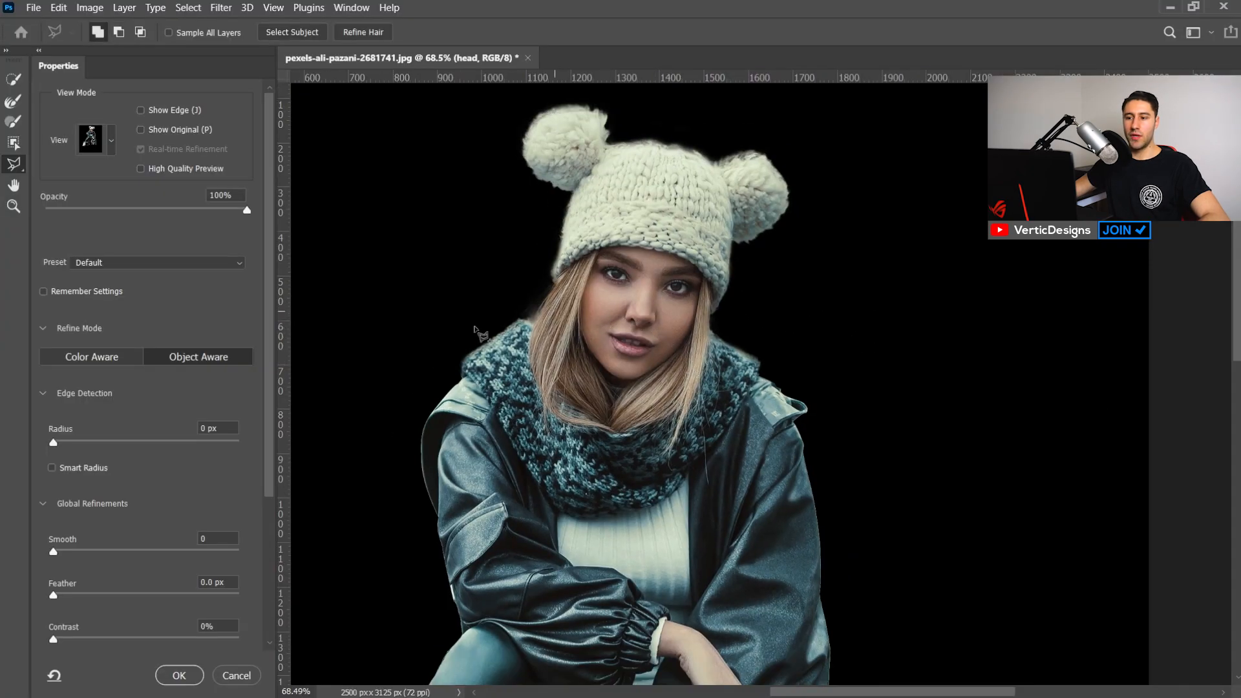
drag(267, 224, 264, 397)
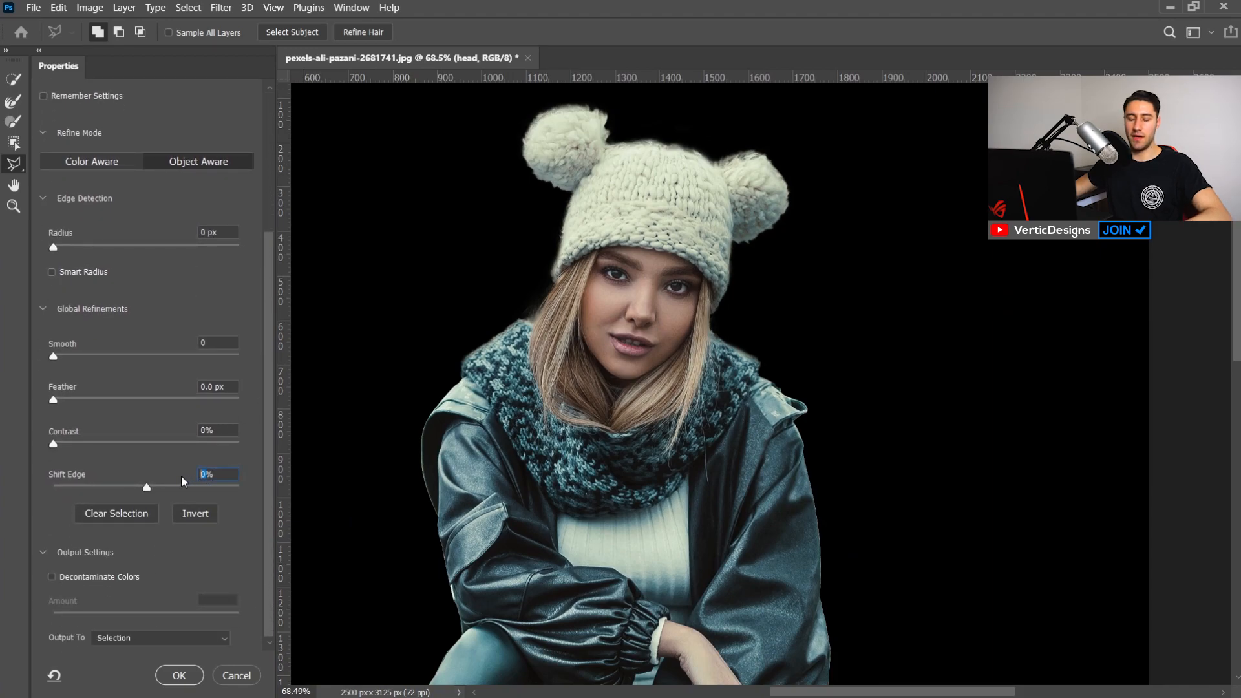
text(-10)
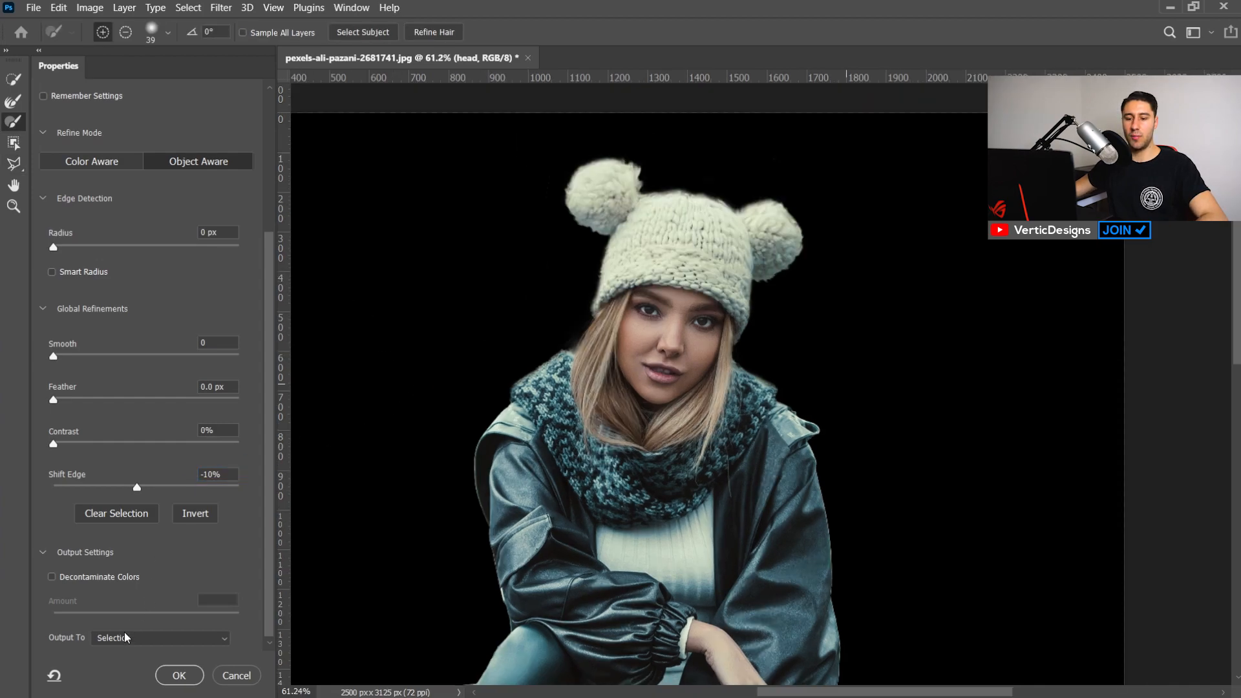
Output the refined head selection as a Layer Mask and apply the refinement
click(125, 638)
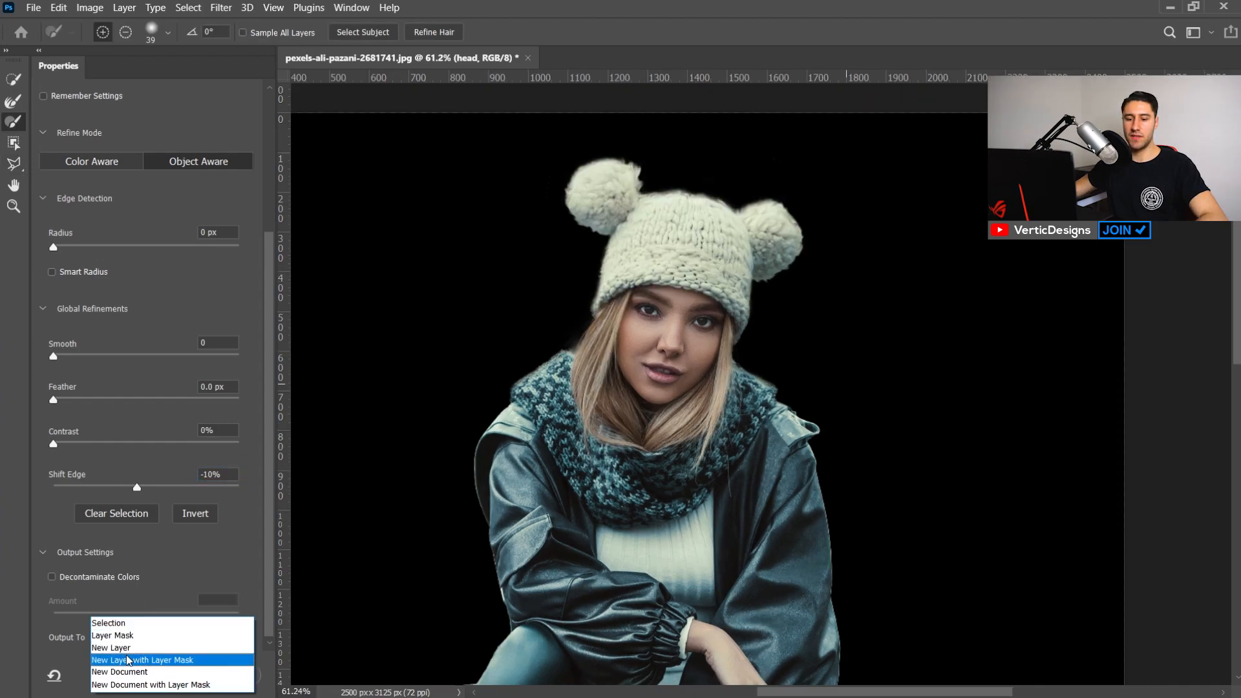
click(113, 637)
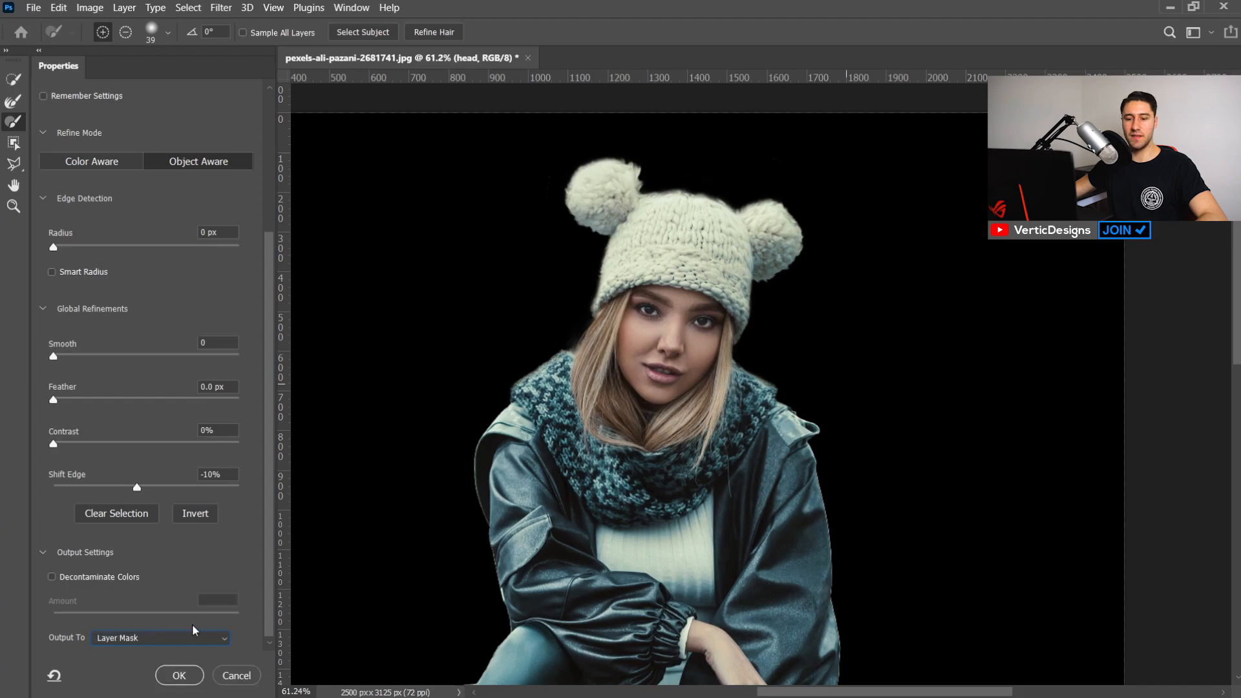
click(180, 675)
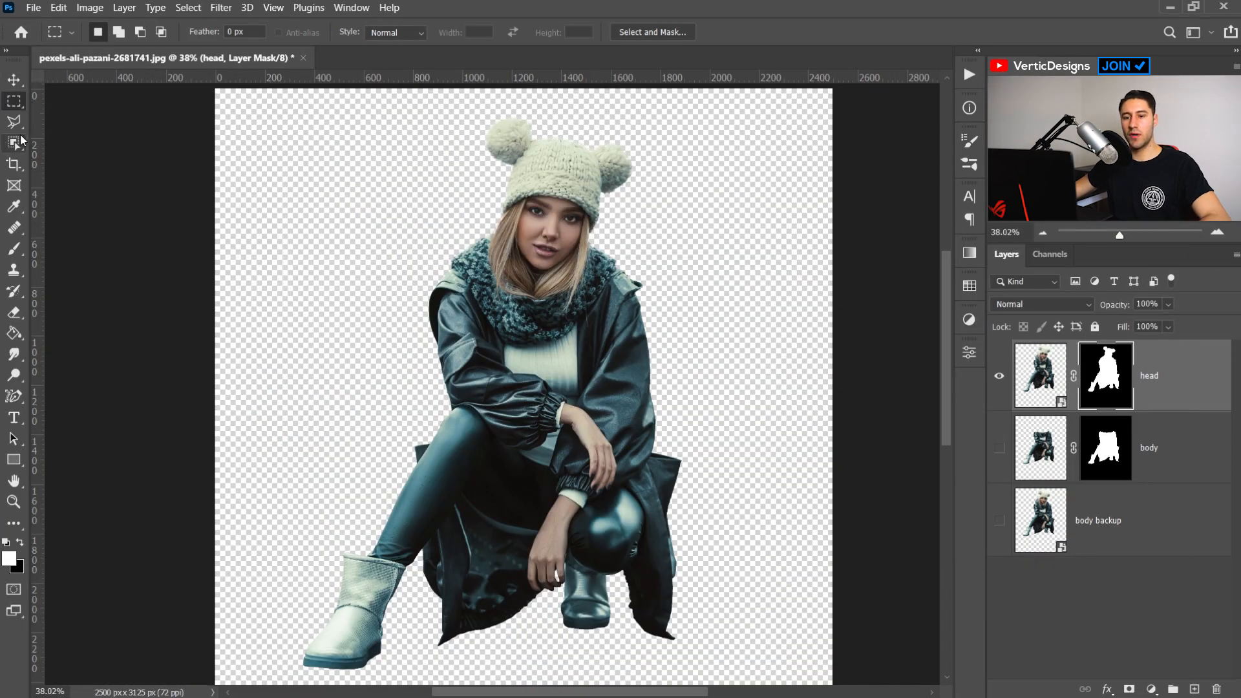
Outline the body below the hair and scarf edge with the Polygonal Lasso, enclosing the jacket, legs and boots in one closed selection
right_click(15, 121)
click(71, 137)
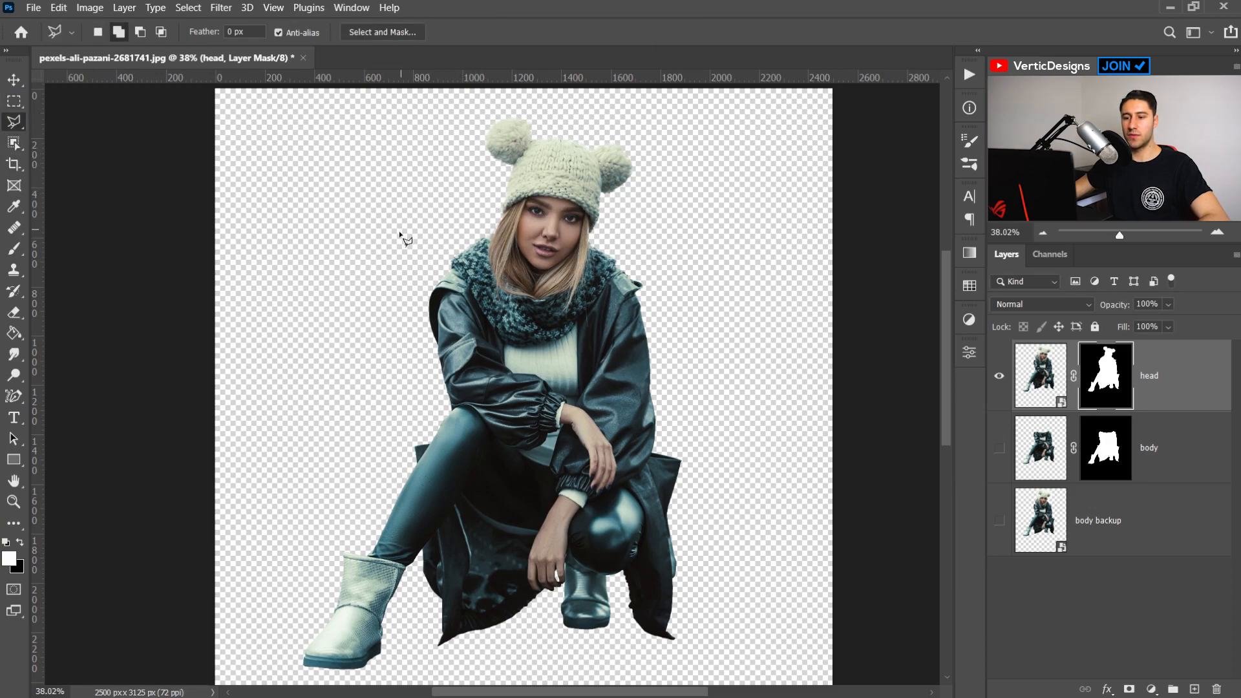
click(458, 276)
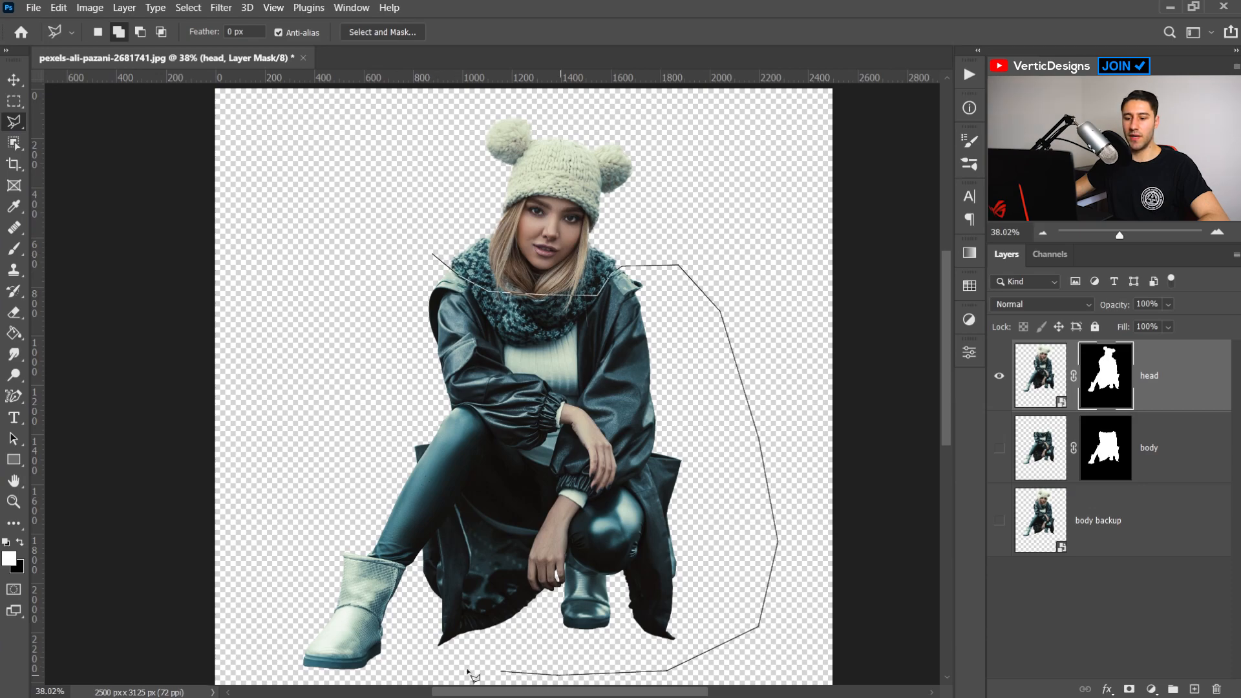
click(342, 679)
click(268, 652)
click(272, 606)
click(350, 317)
ctrl+click(405, 251)
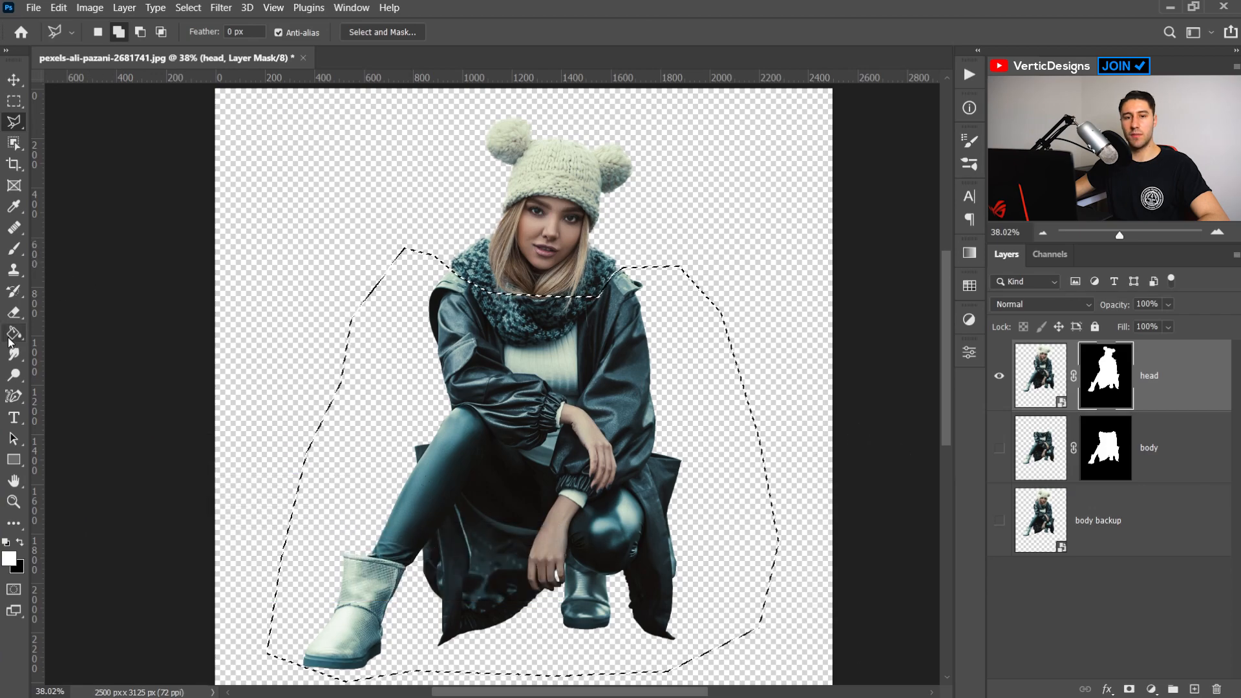
Fill the selected body area of the head layer's mask with black using the Paint Bucket, deselect, and show the body layer
click(13, 335)
click(20, 542)
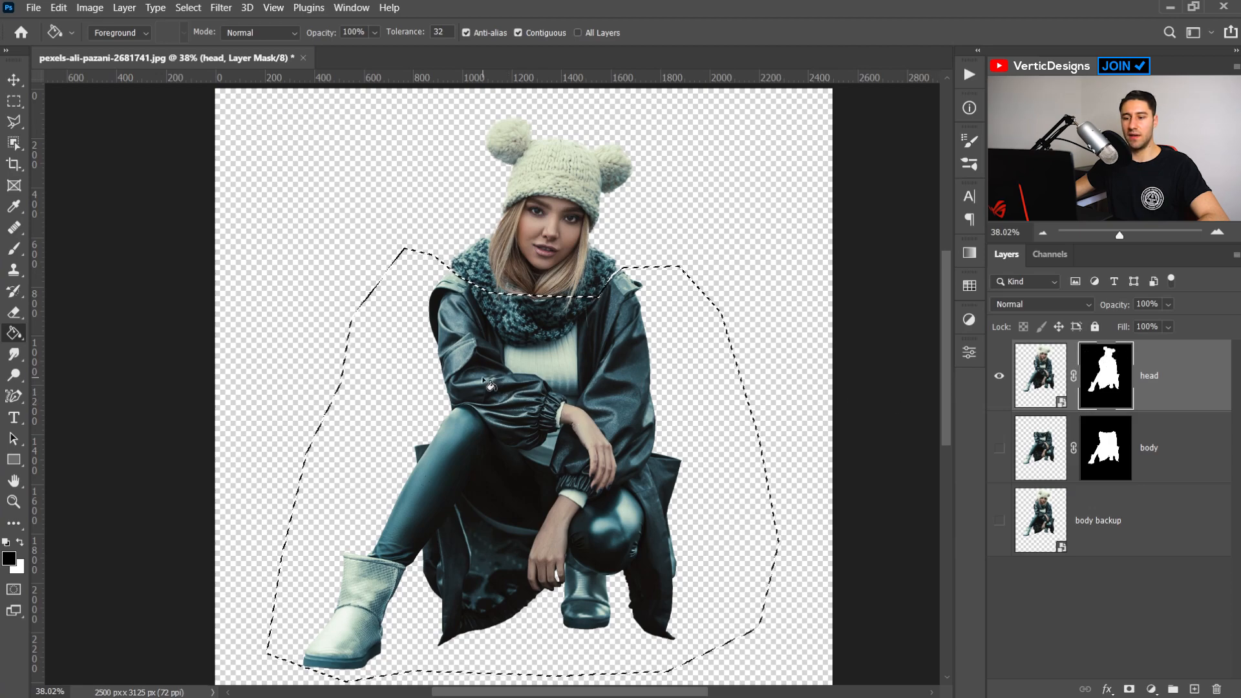
click(469, 394)
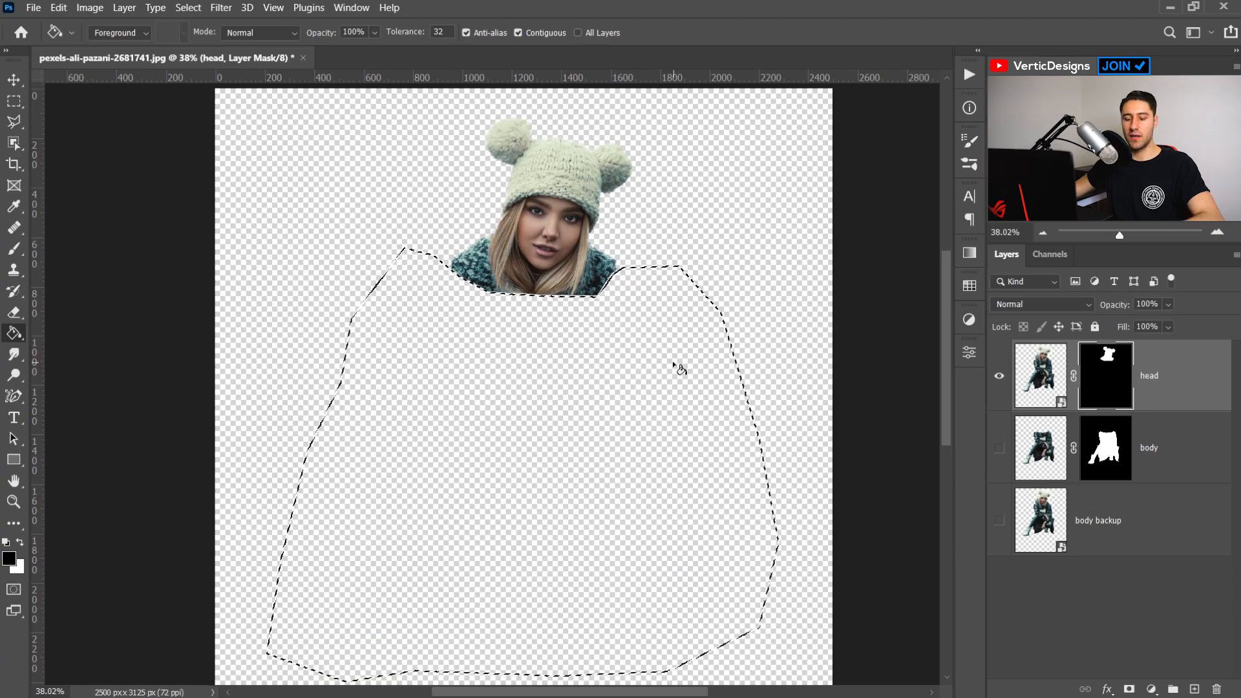
key(ctrl+d)
key(ctrl+0)
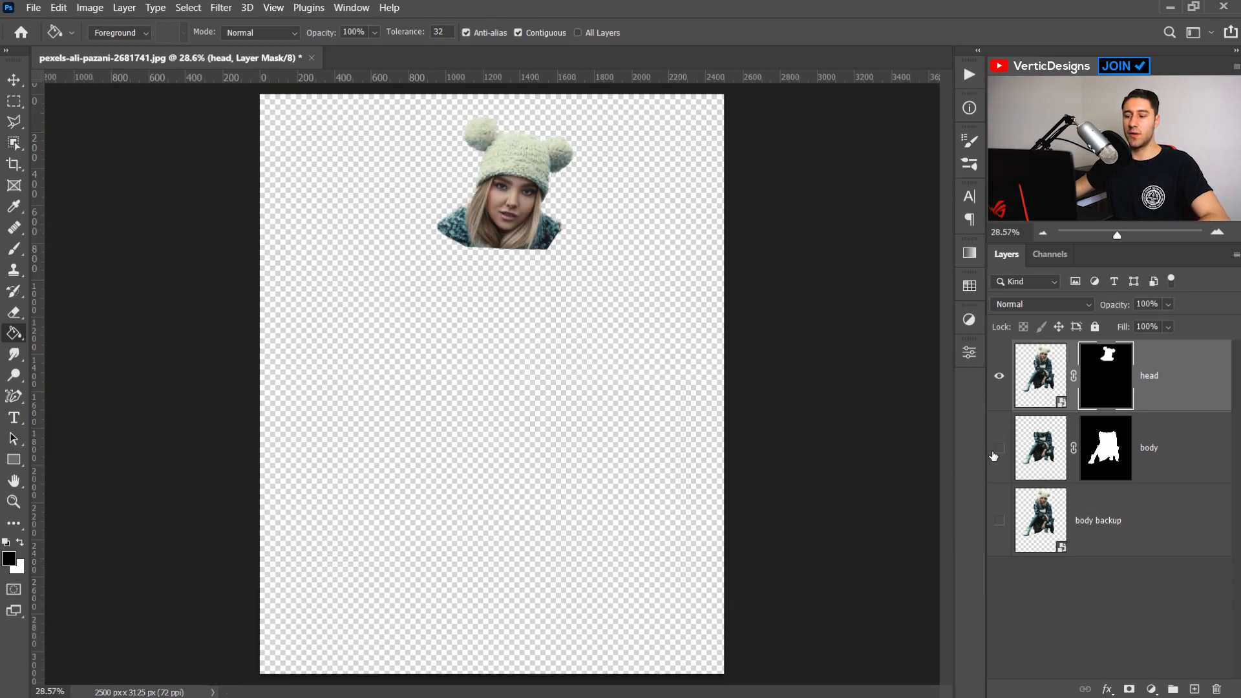
click(998, 449)
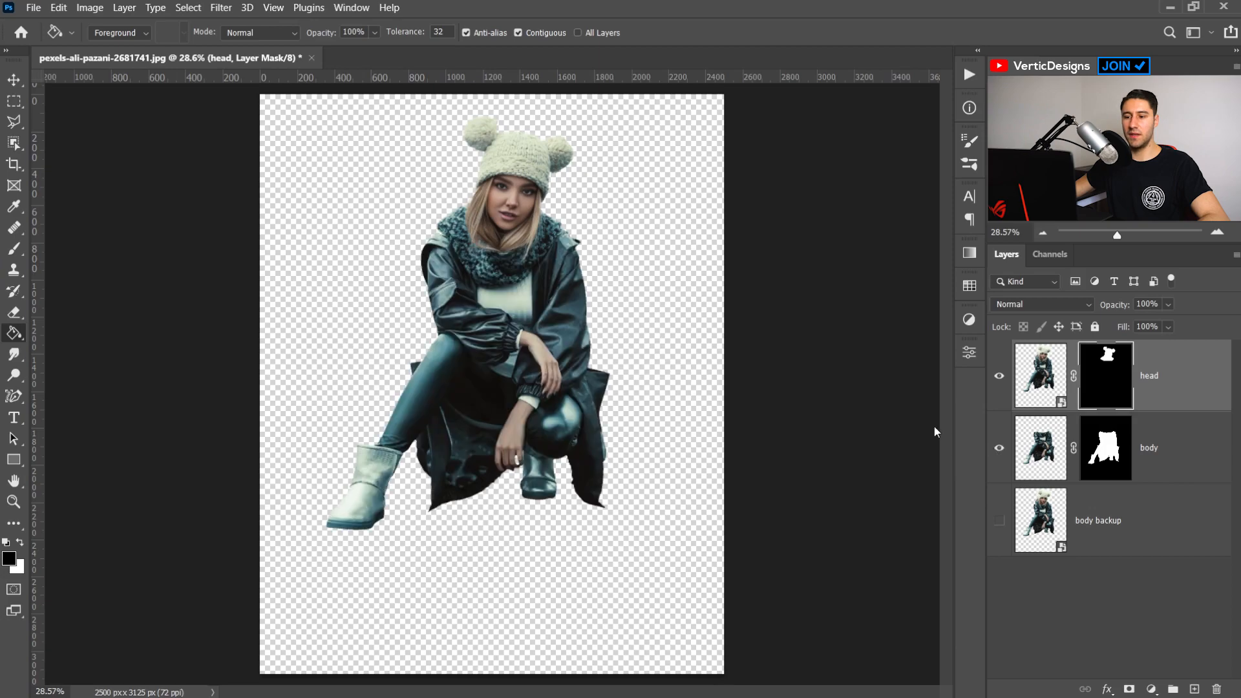
Paint white on the head layer's mask with a size 16 brush to close the gap between the scarf and jacket shoulder
scroll(520, 236, up, 3)
scroll(358, 231, up, 6)
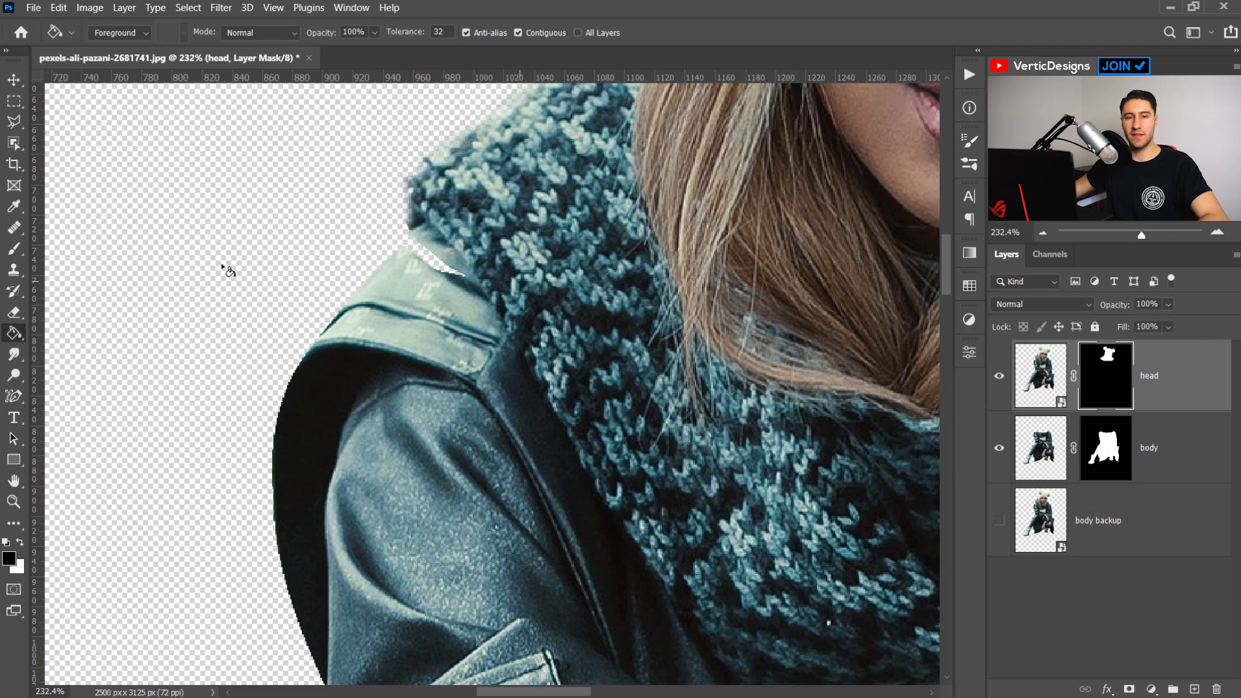
click(16, 250)
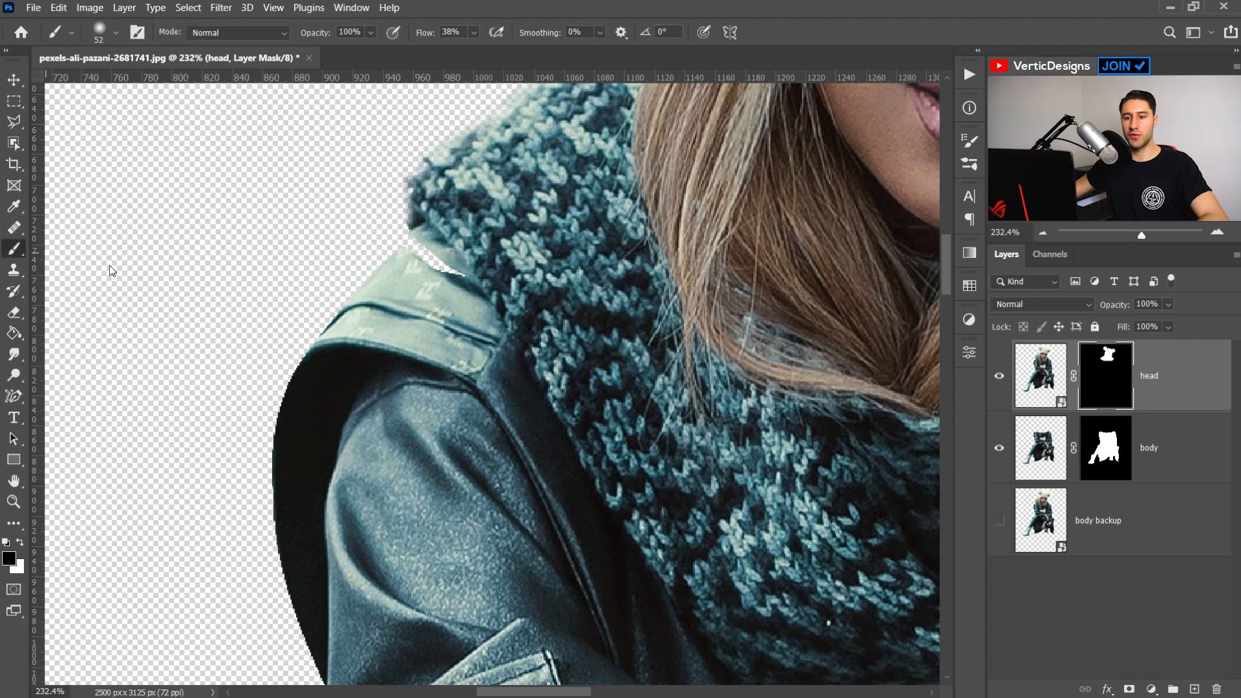
click(19, 542)
key(bracketleft)
key(bracketleft)
key(bracketleft)
key(bracketleft)
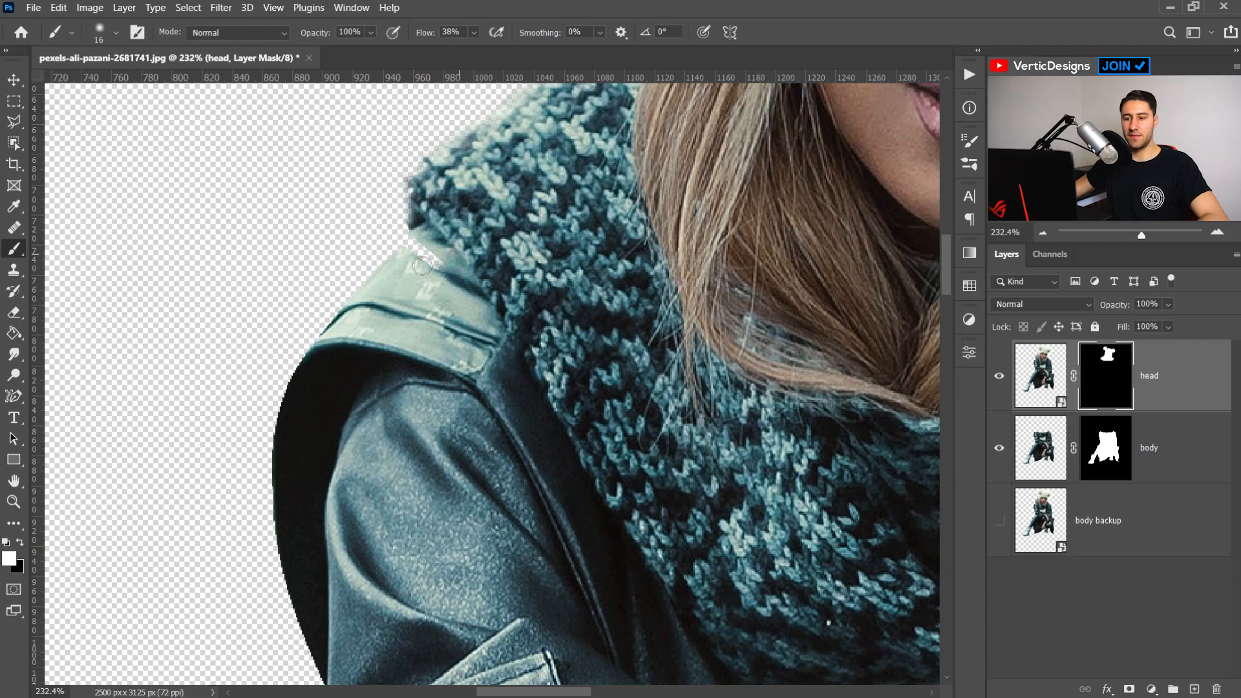
drag(443, 264, 276, 160)
drag(679, 300, 537, 284)
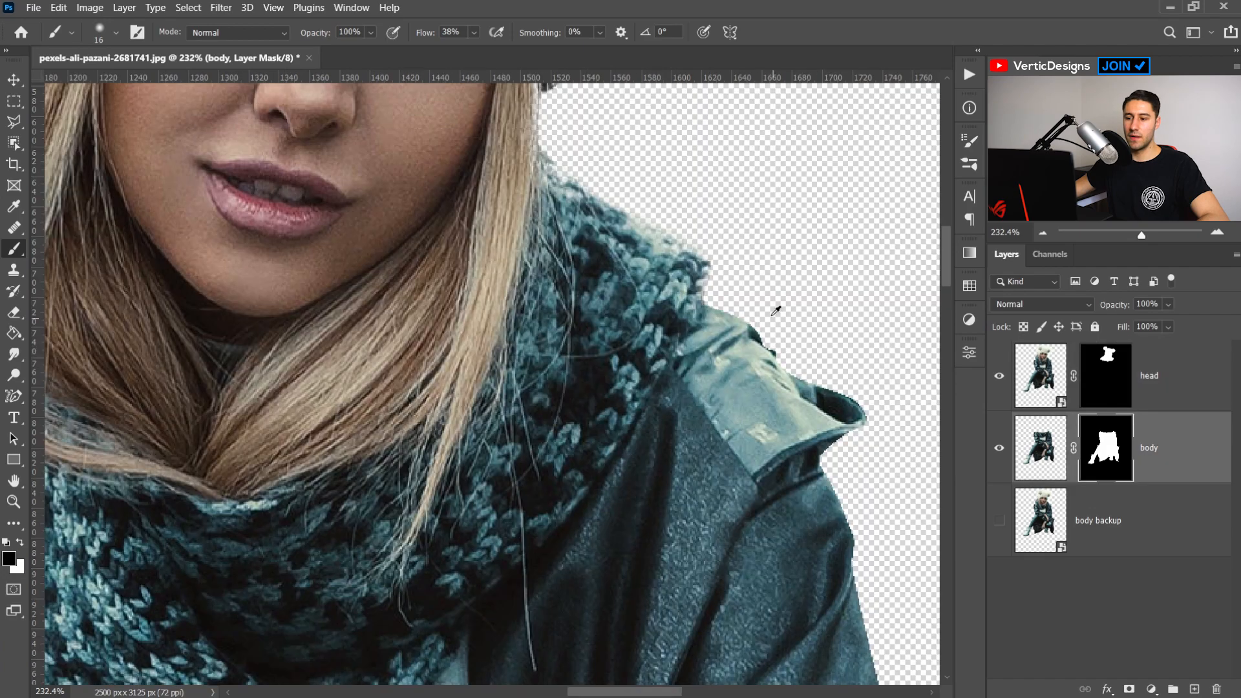
scroll(772, 315, down, 5)
scroll(729, 285, down, 4)
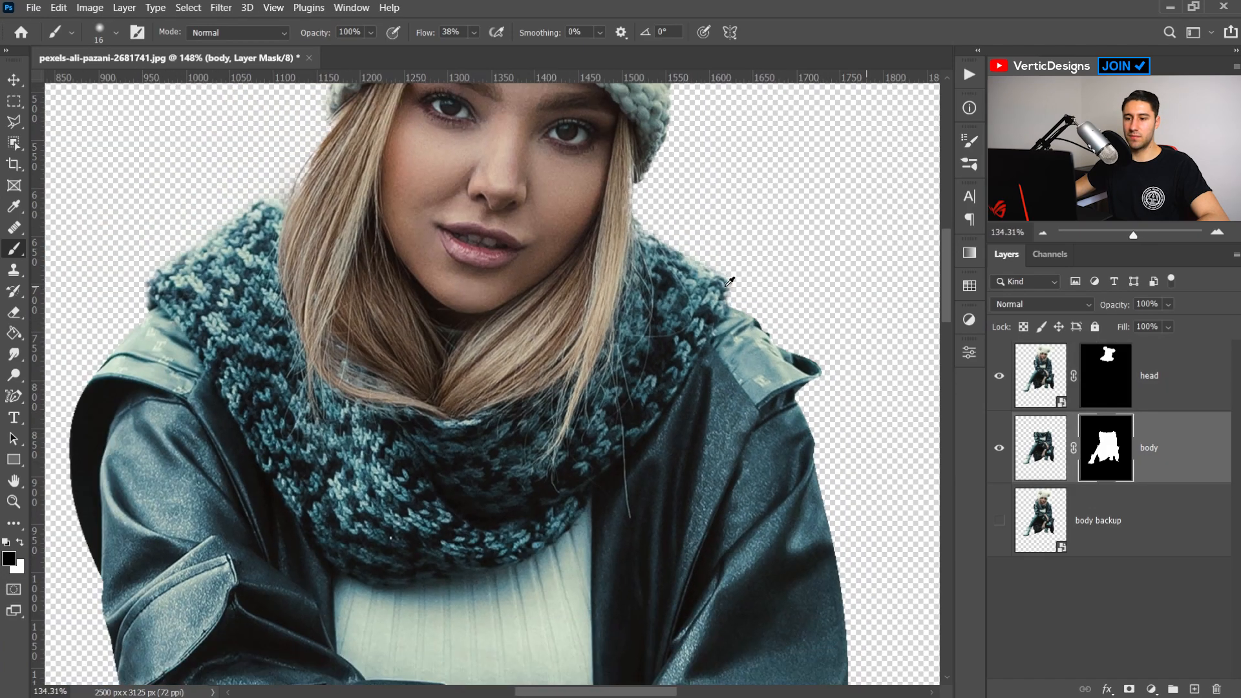
scroll(730, 281, down, 6)
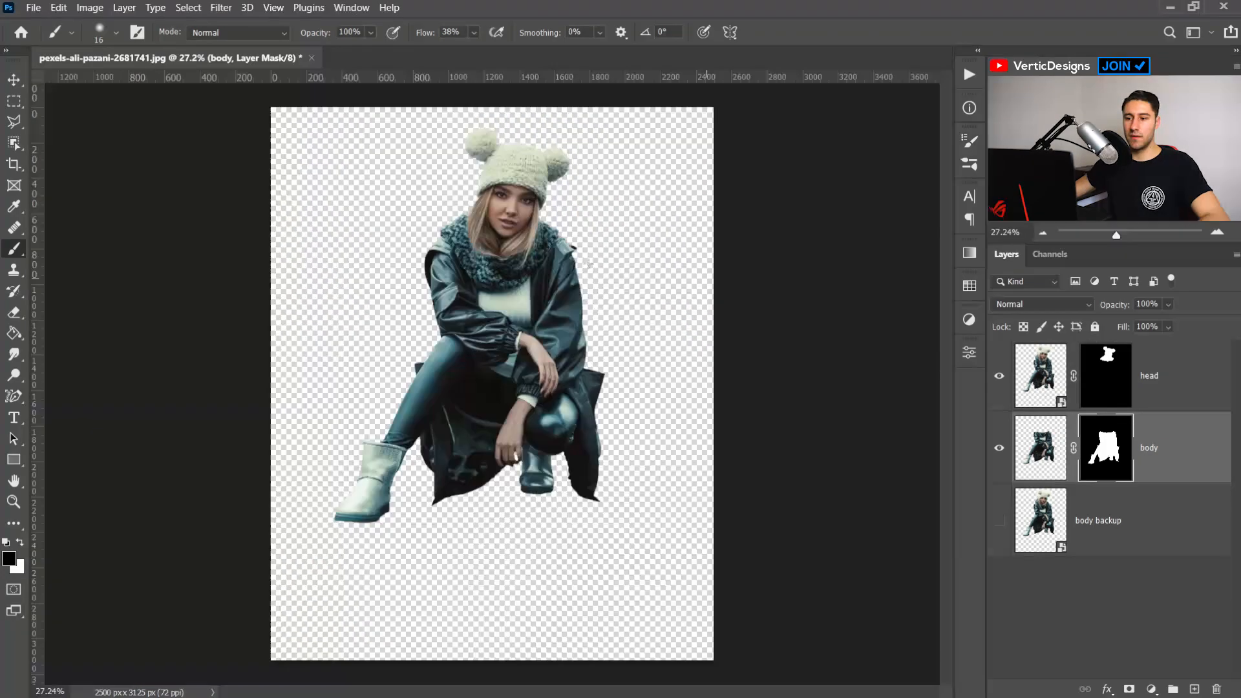
Group the head, body and body backup layers together
click(14, 80)
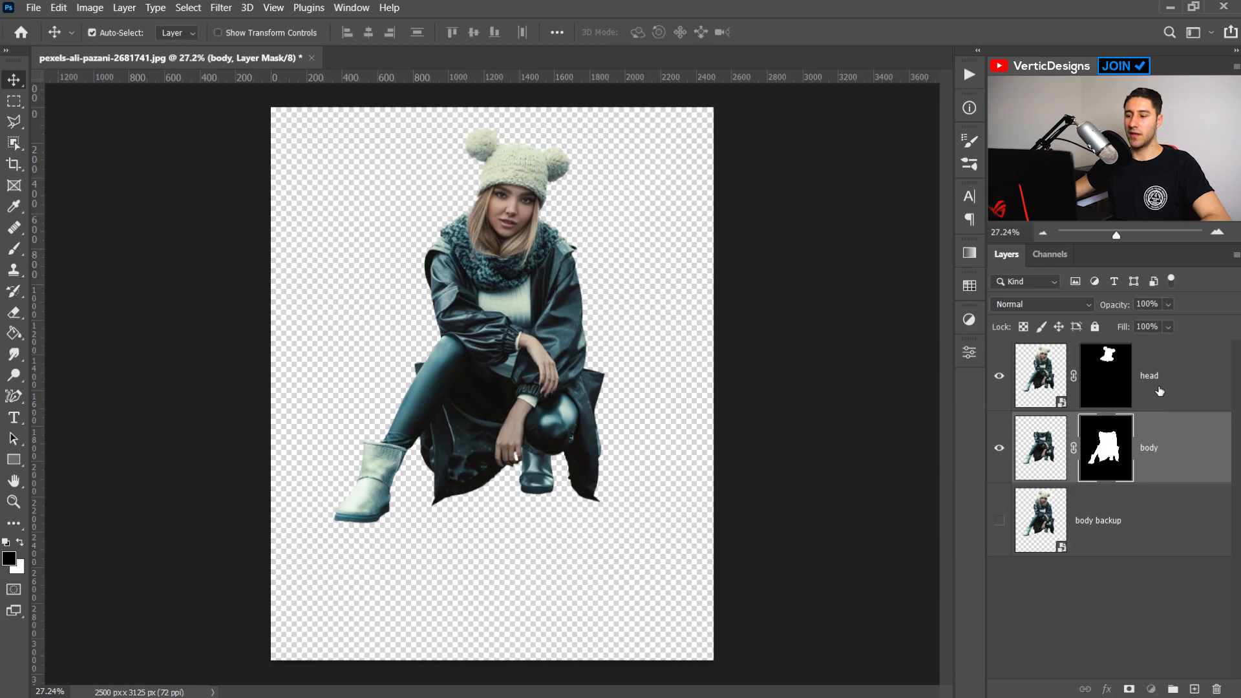
click(1163, 393)
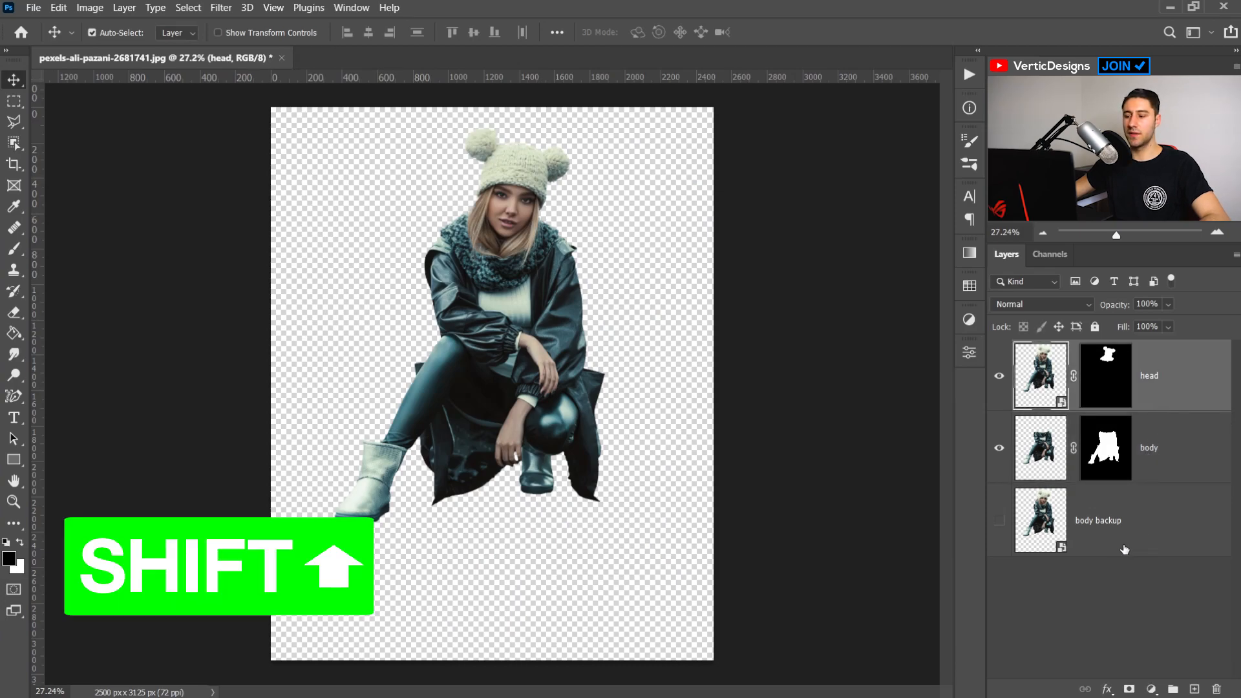
shift+click(1105, 520)
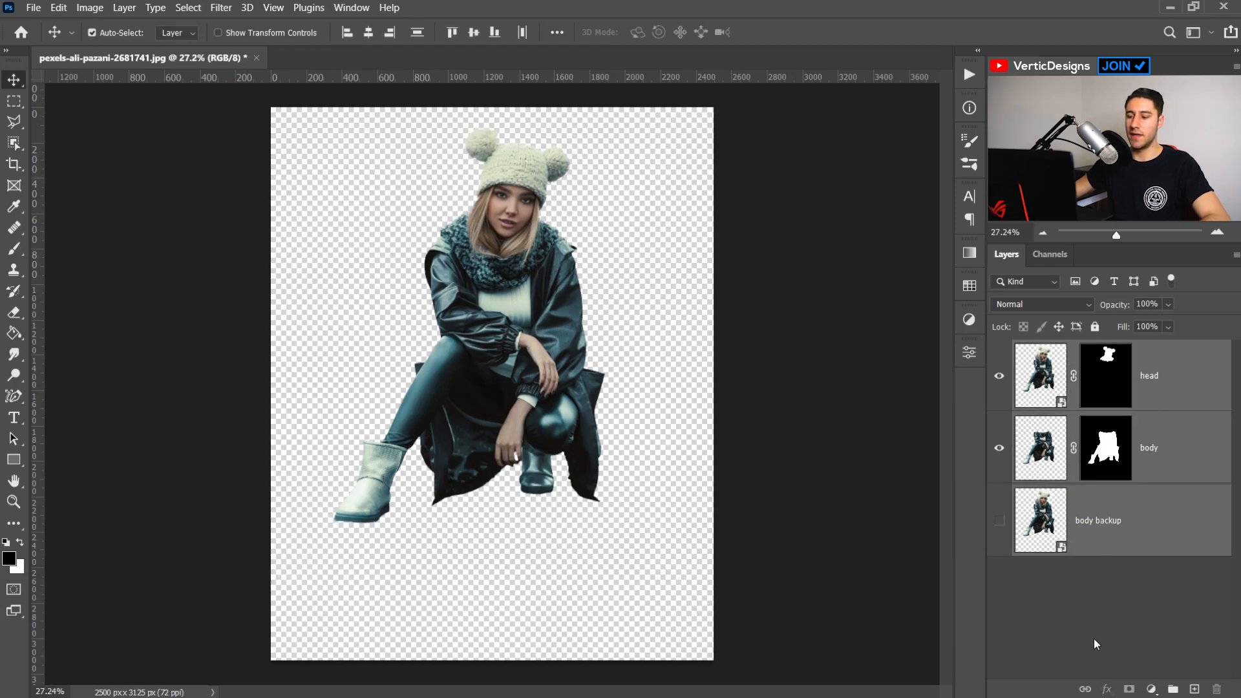
click(1171, 690)
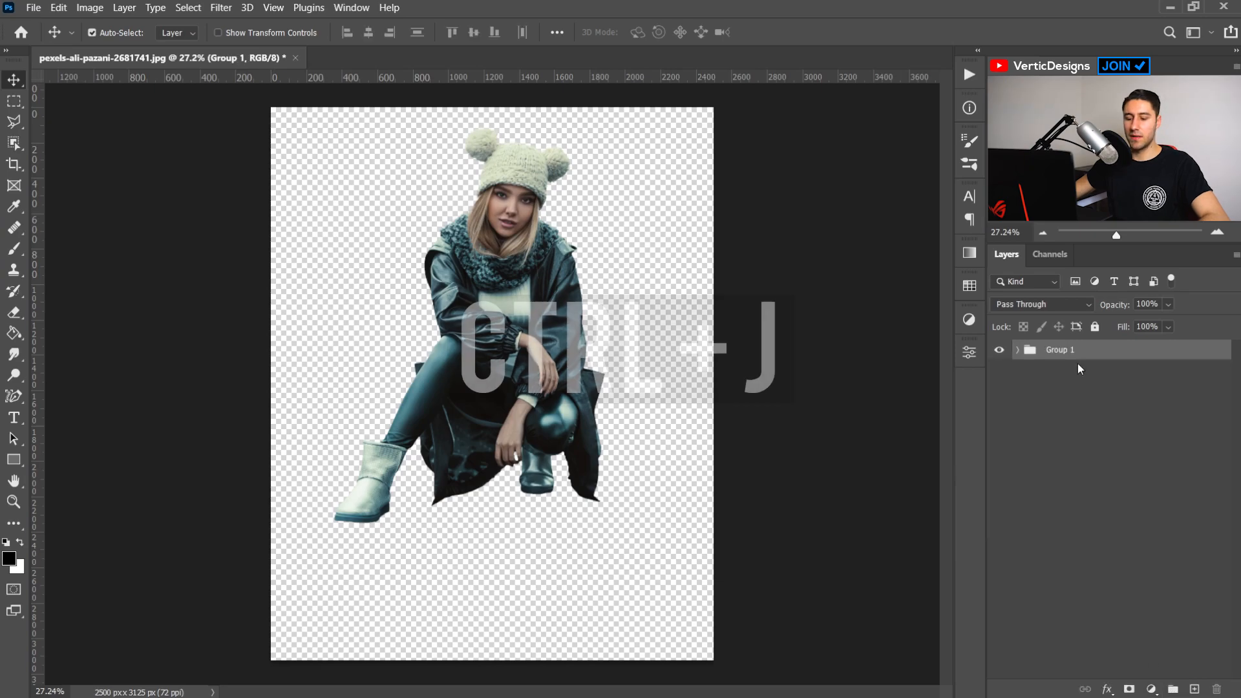
Duplicate the layer group, hiding the original, and convert the copy to a Smart Object
key(ctrl+j)
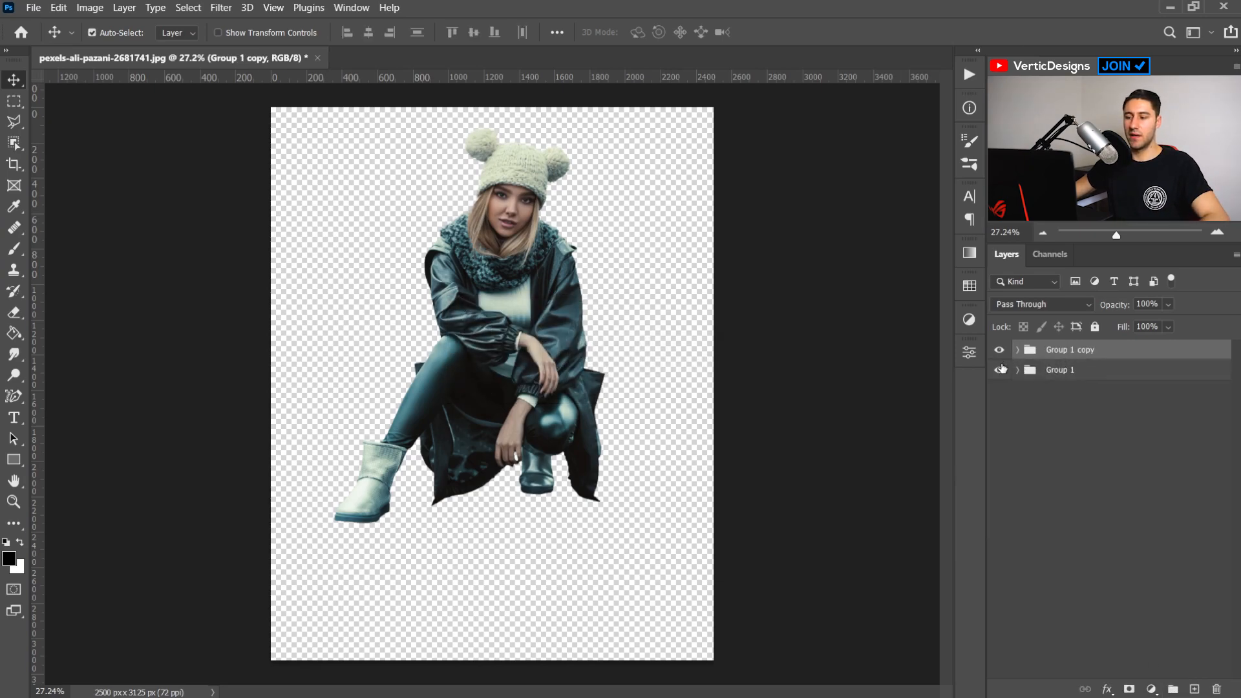
right_click(1063, 359)
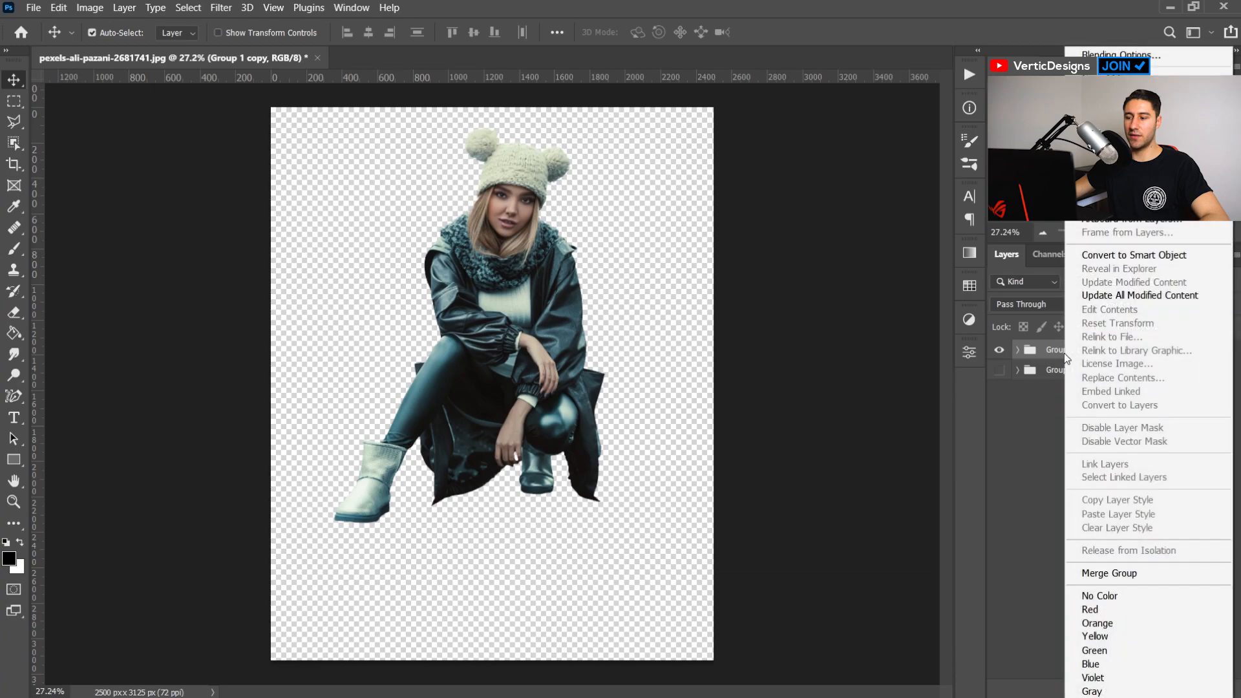
click(1124, 255)
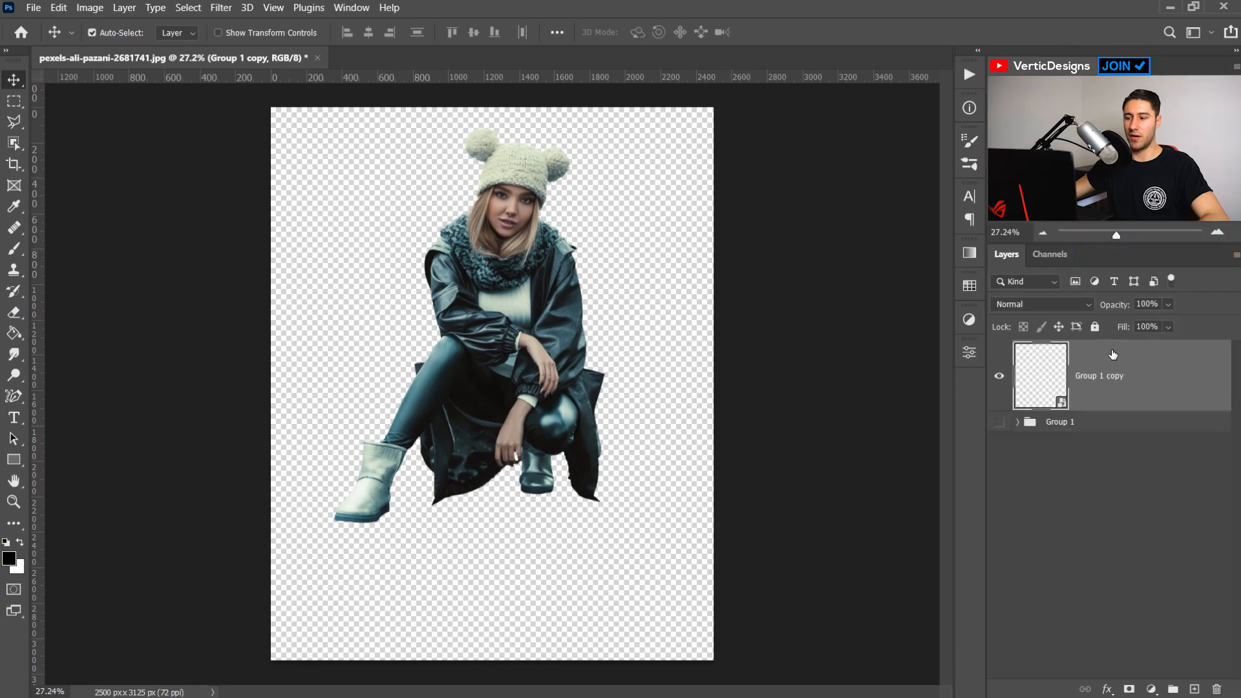
Try moving the Smart Object slightly across the canvas, and undo the move
drag(474, 266, 449, 253)
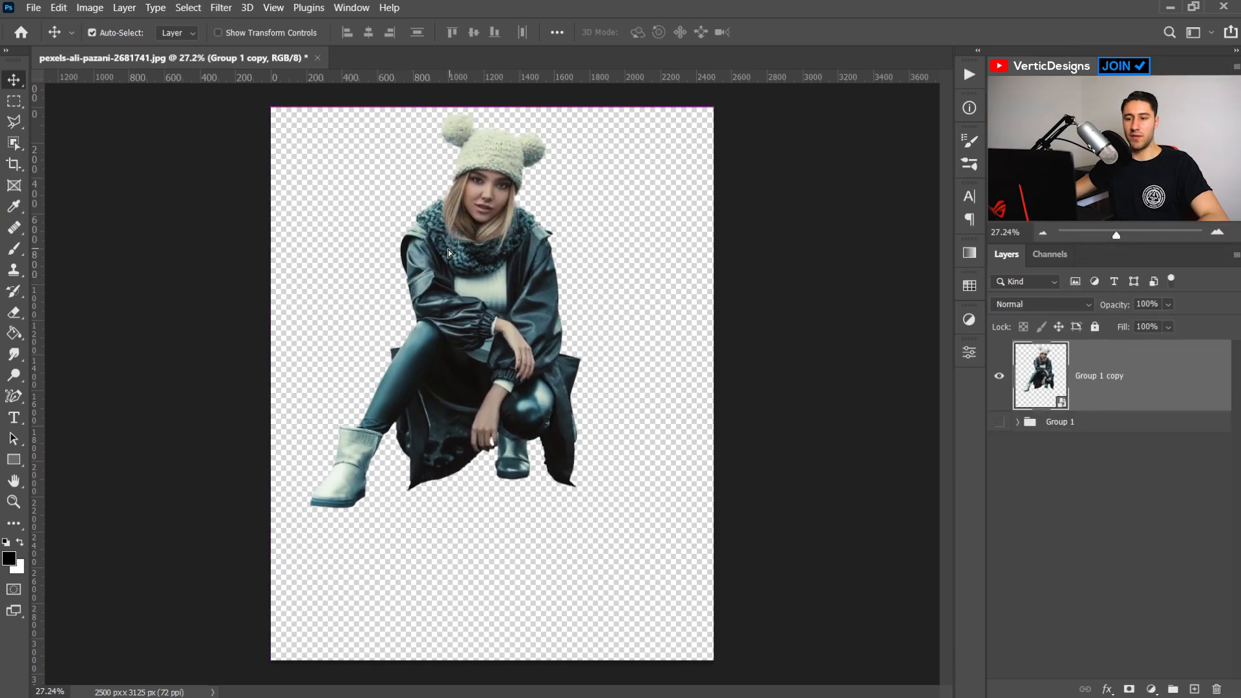
key(ctrl+z)
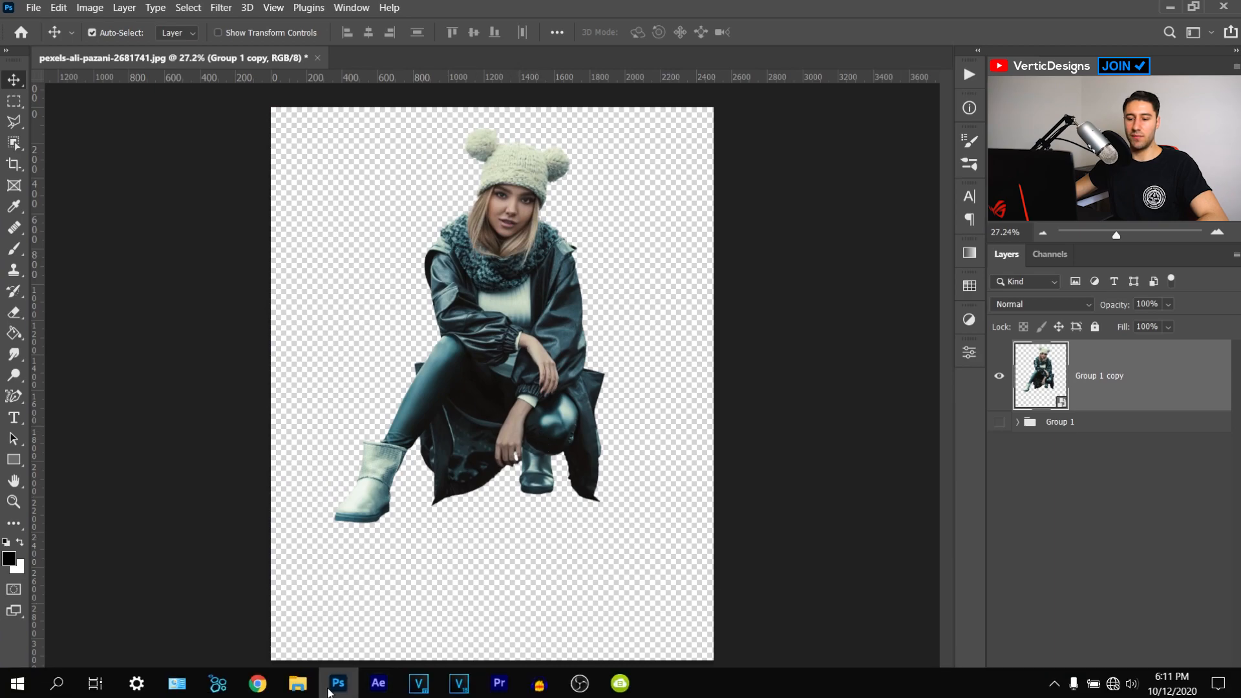
Dock the tilted_angle_walkway.jpg window as a document tab and switch back to the woman's cutout document
click(335, 684)
drag(729, 358, 382, 62)
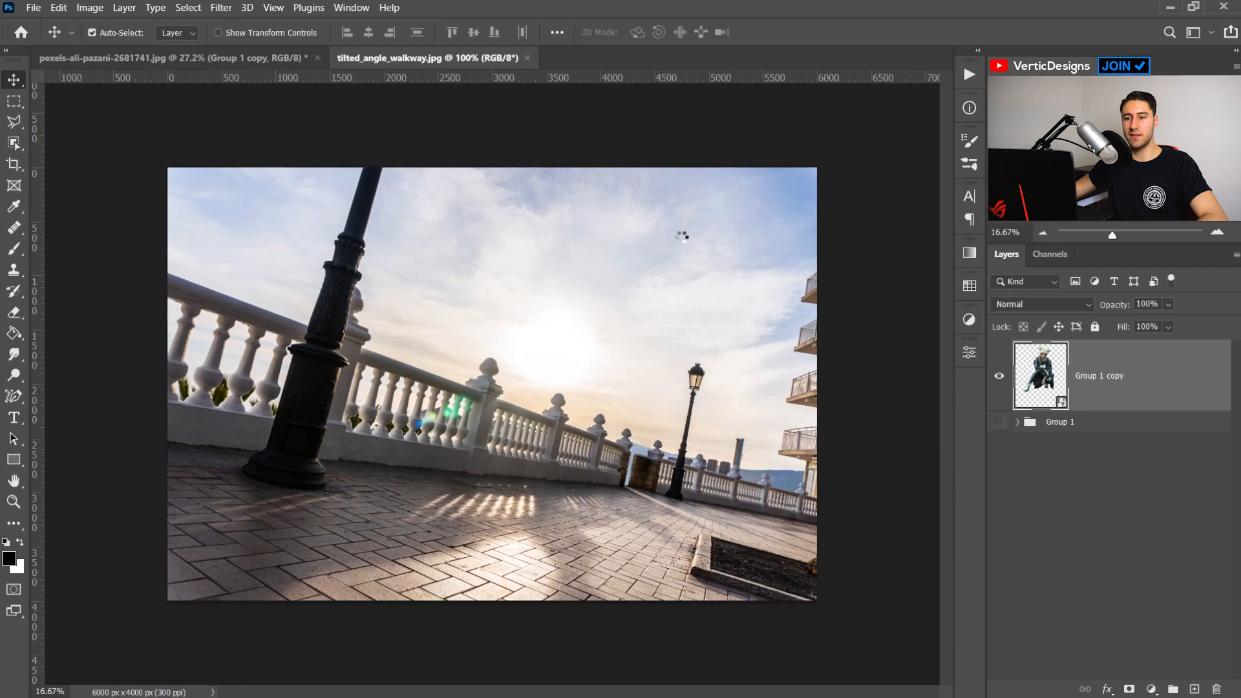
click(216, 58)
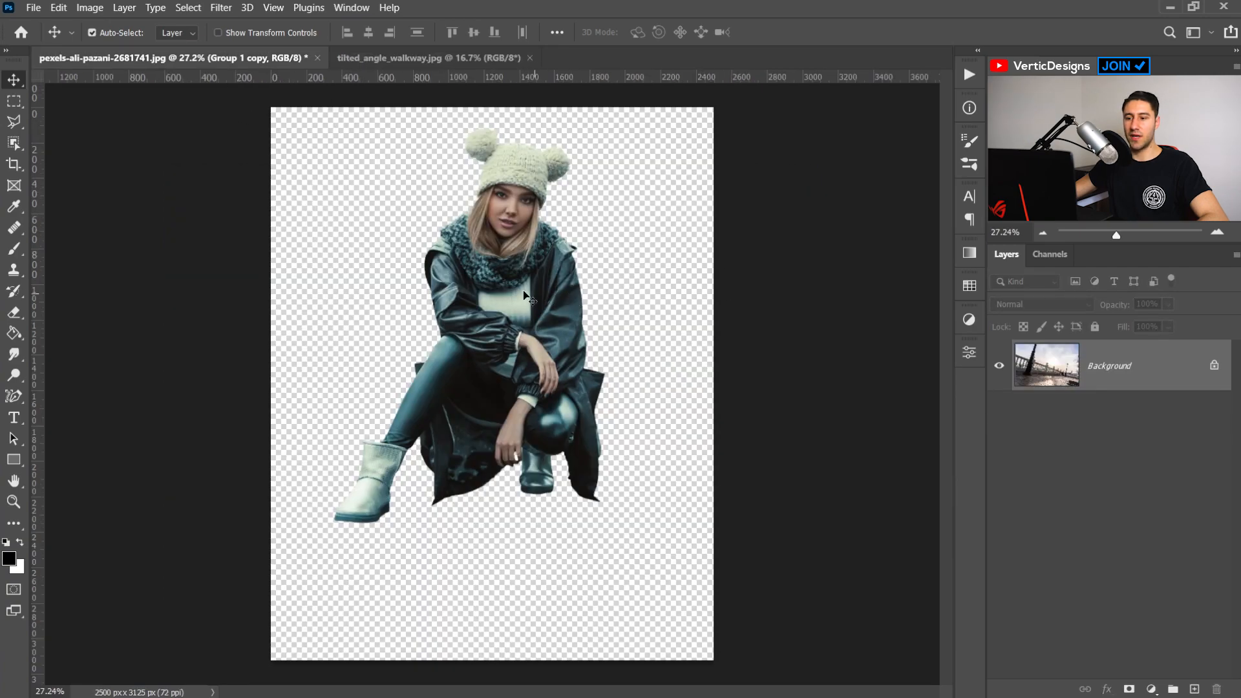
Copy the cutout Smart Object into tilted_angle_walkway.jpg, accepting the colour conversion, and move it about 156 px right and 797 px down onto the paving
drag(510, 264, 374, 67)
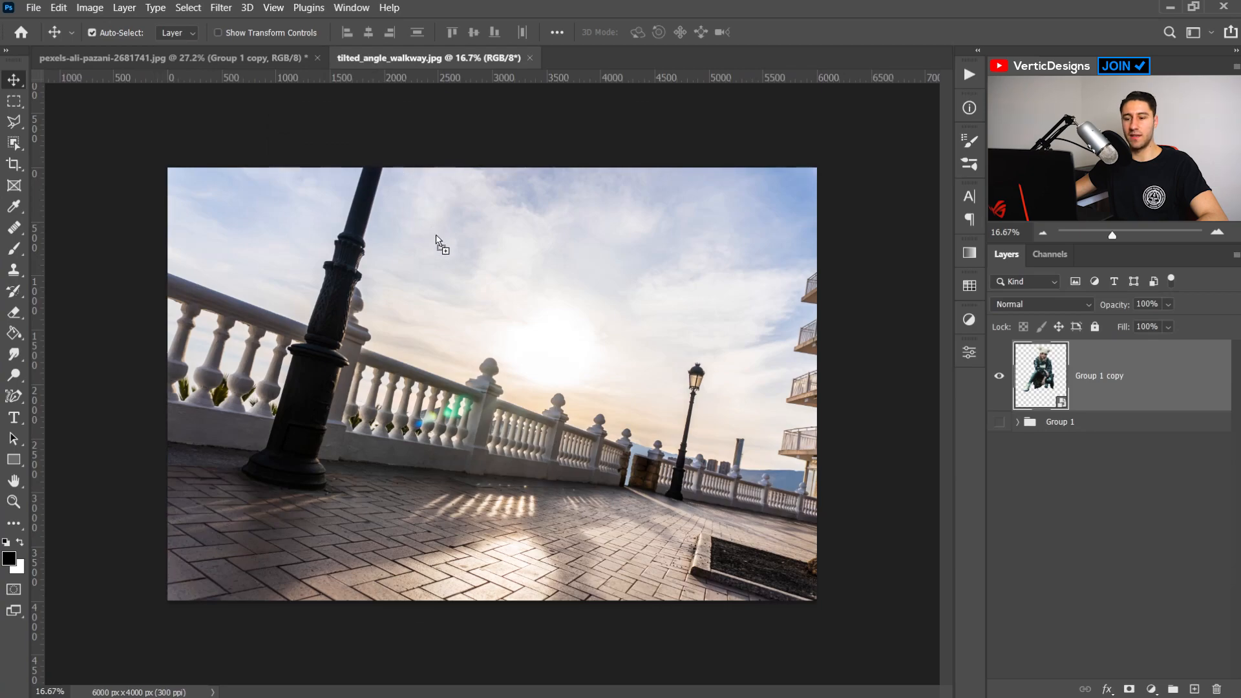
drag(463, 356, 465, 358)
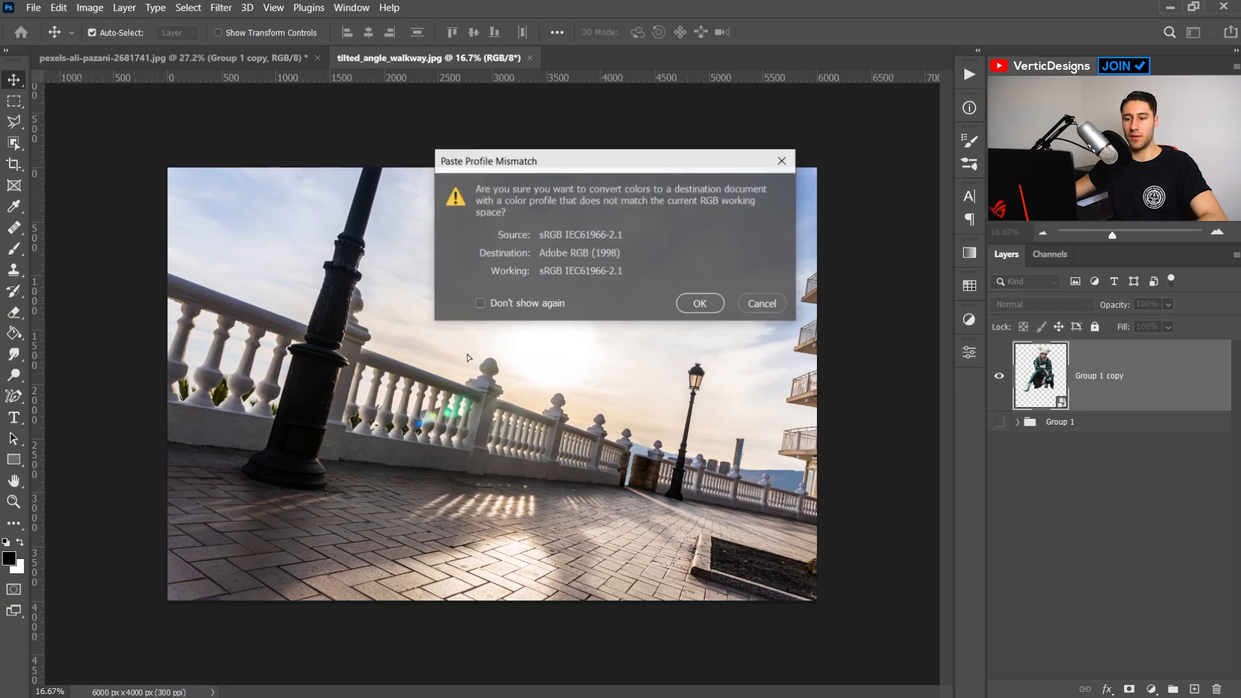
click(700, 304)
drag(497, 342, 508, 424)
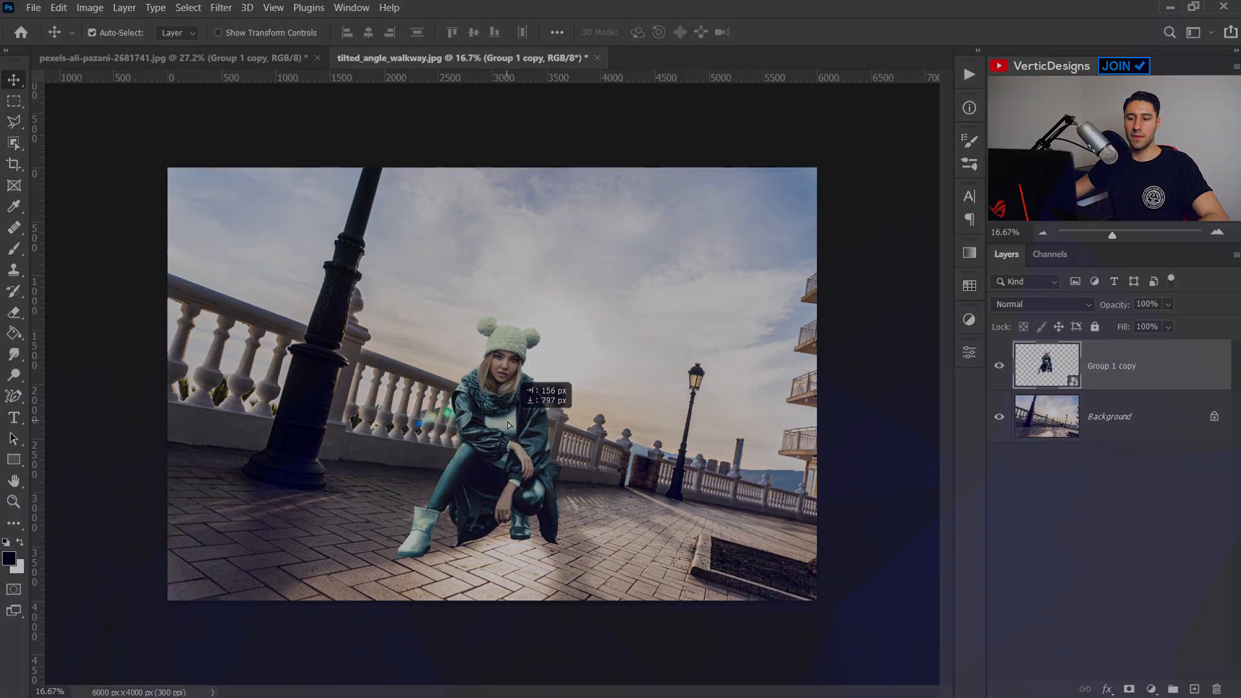